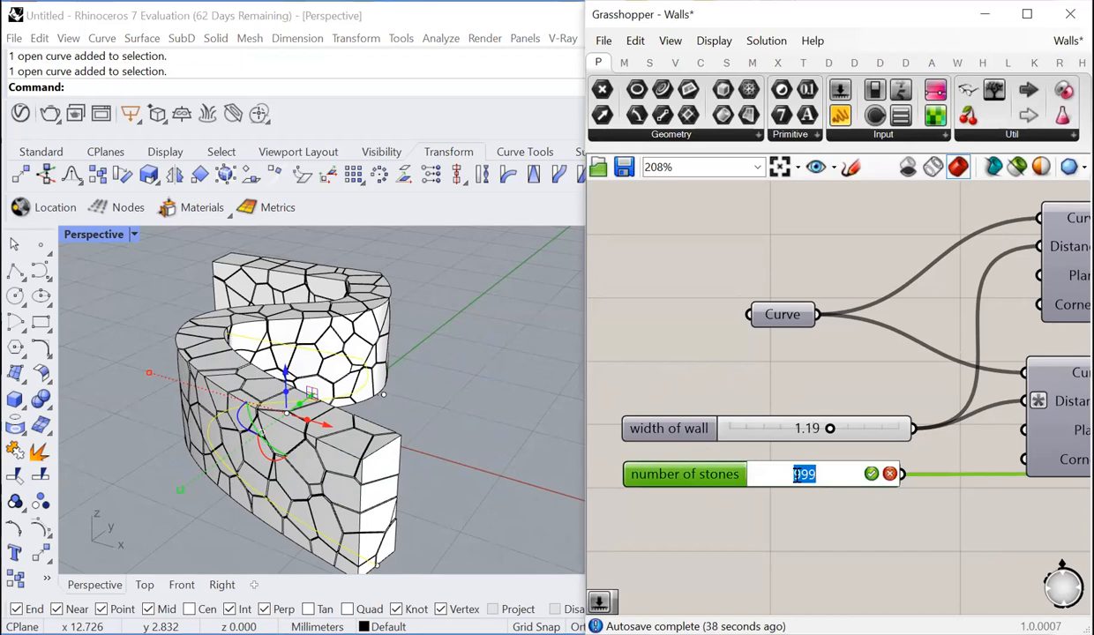
# - Set the number of stones slider to 100
pyautogui.click(870, 475)
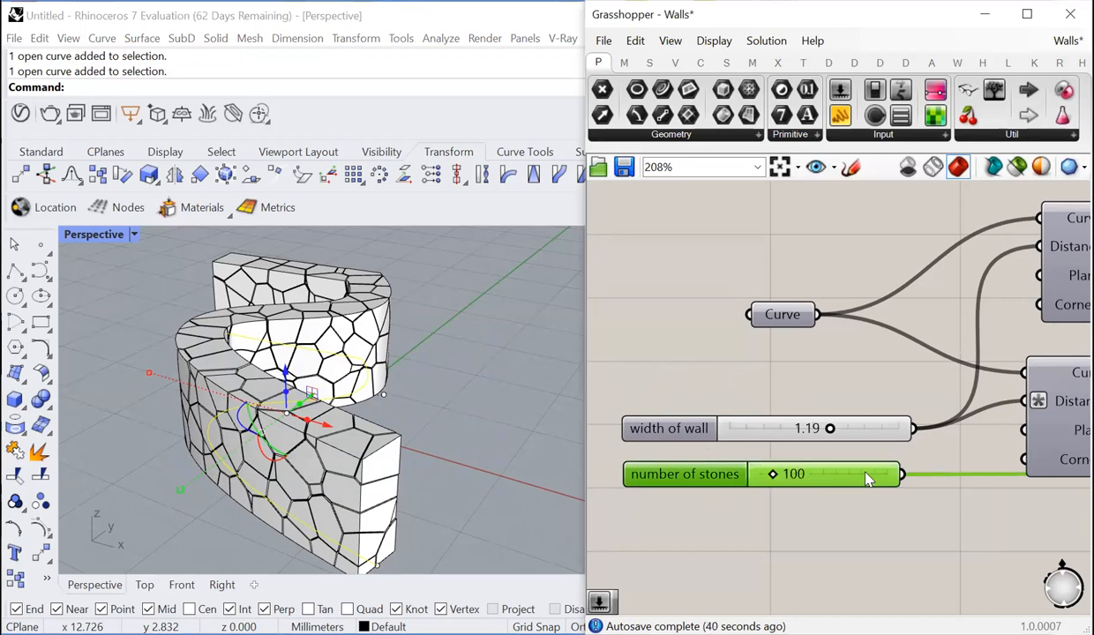
pyautogui.click(766, 395)
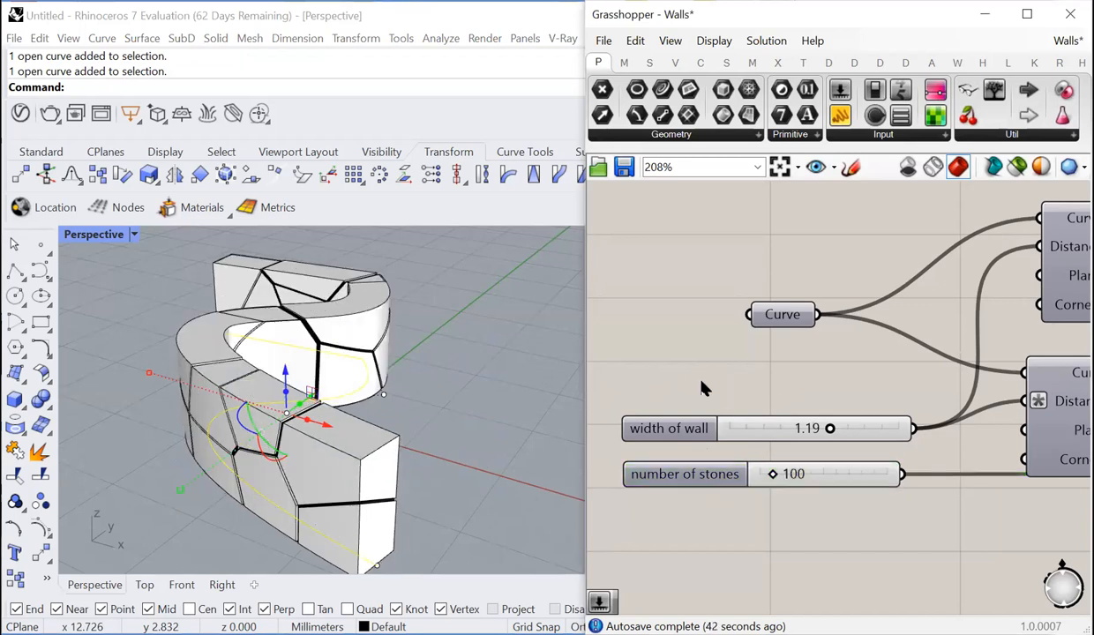
# - Disable all components of the existing stone wall definition, the third cluster down on the Grasshopper canvas
pyautogui.scroll(-10, 687, 383)
pyautogui.moveTo(926, 332); pyautogui.dragTo(630, 415)
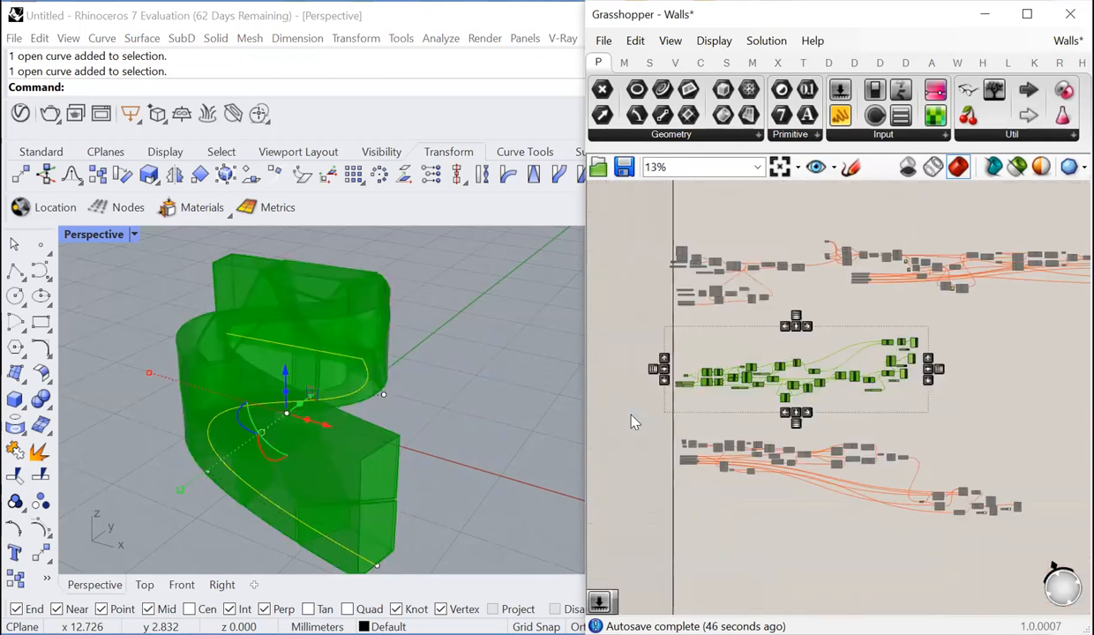
pyautogui.rightClick(632, 422)
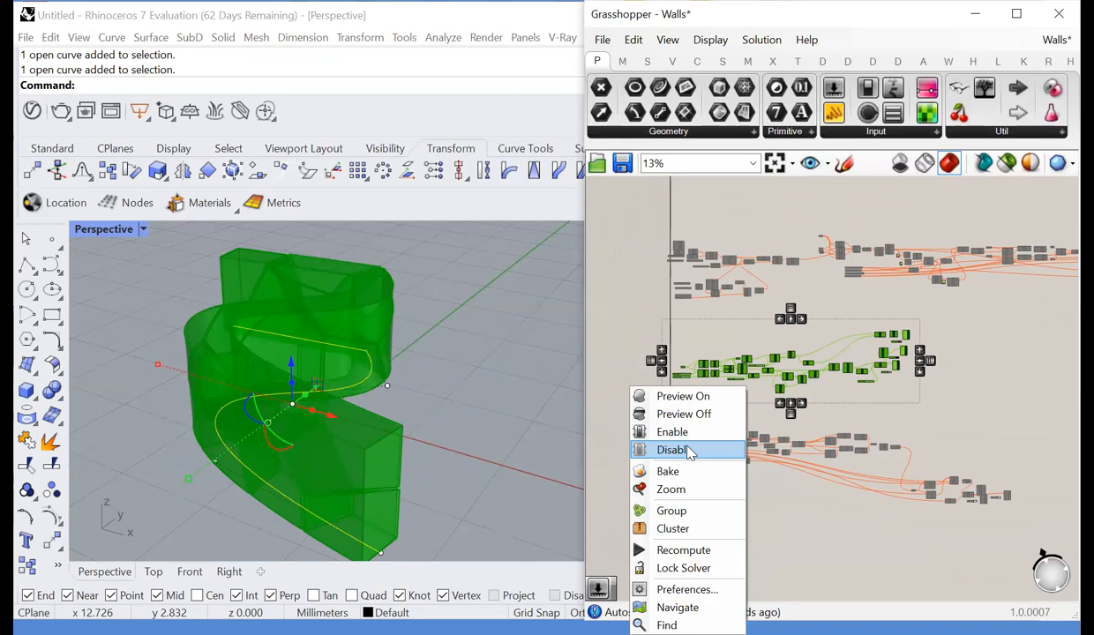
pyautogui.click(691, 452)
pyautogui.scroll(-3, 696, 517)
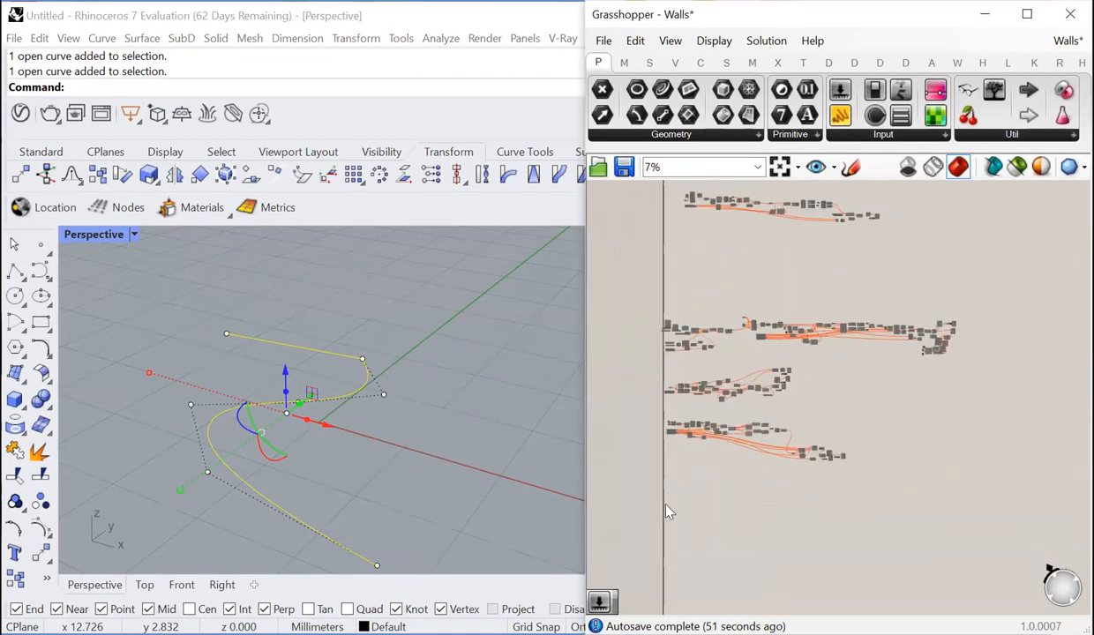
# - Add a Curve parameter in an empty canvas area and assign the S-shaped Rhino curve to it as a single curve
pyautogui.scroll(10, 668, 512)
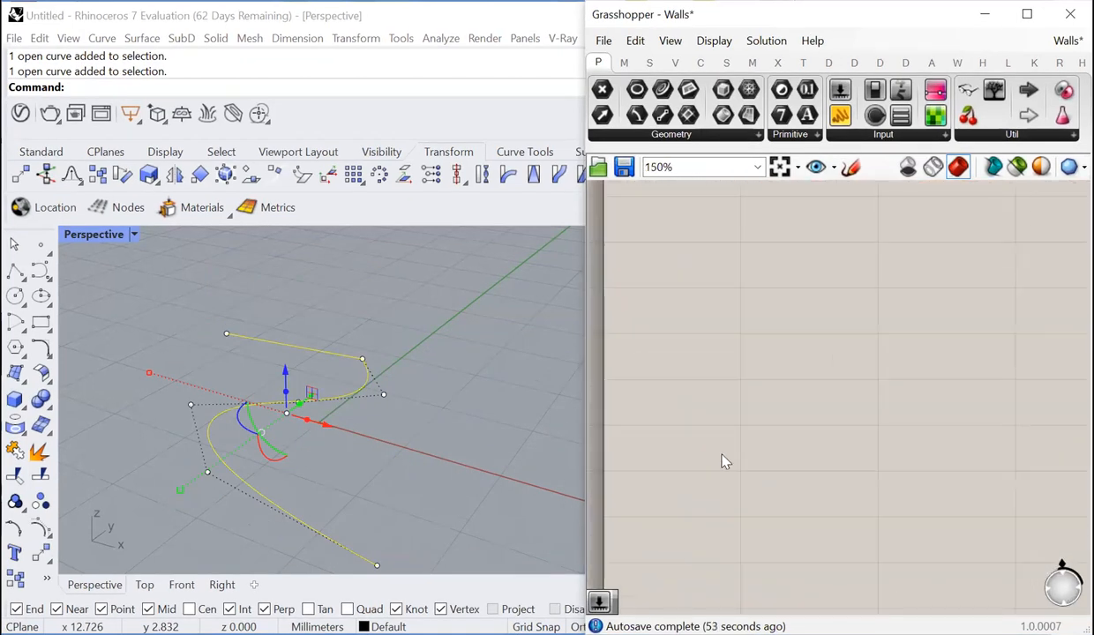
pyautogui.doubleClick(724, 415)
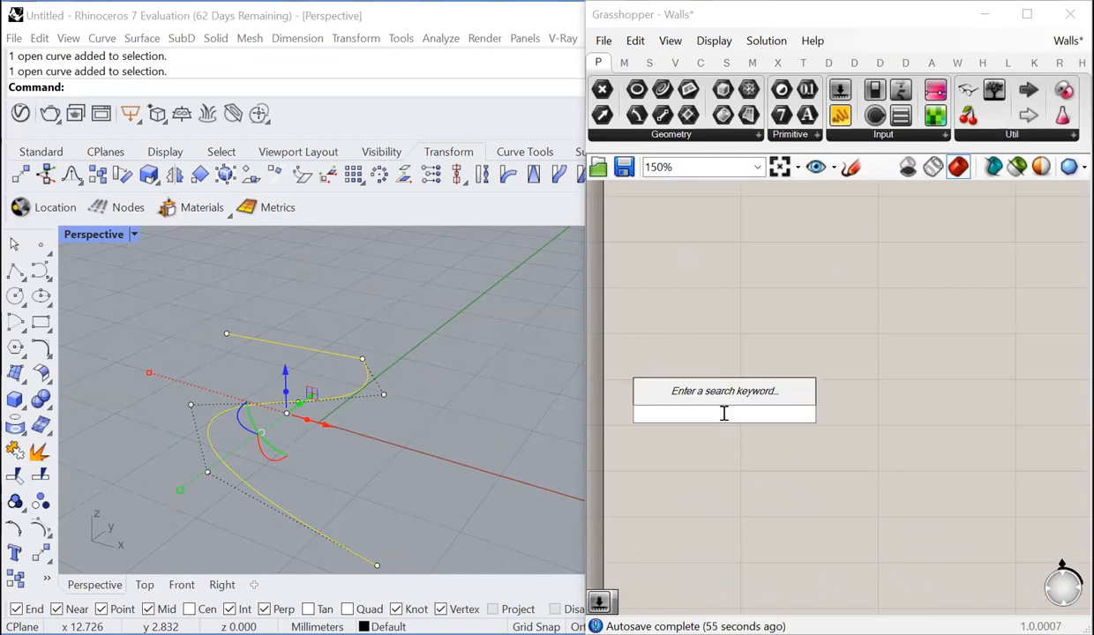
pyautogui.write('cur')
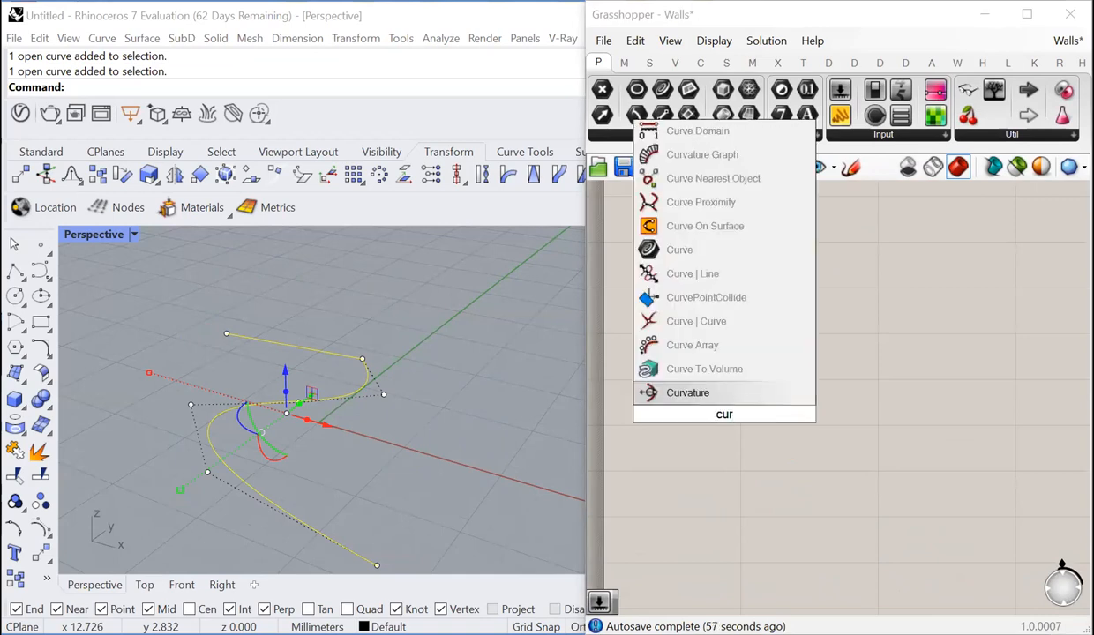
pyautogui.write('ve')
pyautogui.press('Return')
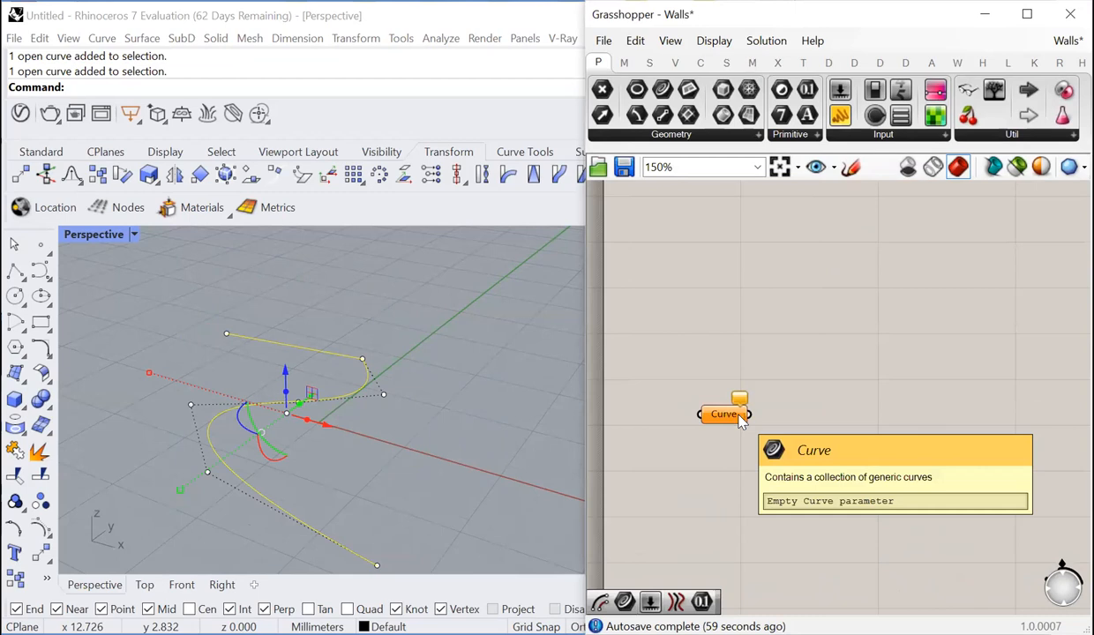
pyautogui.rightClick(739, 416)
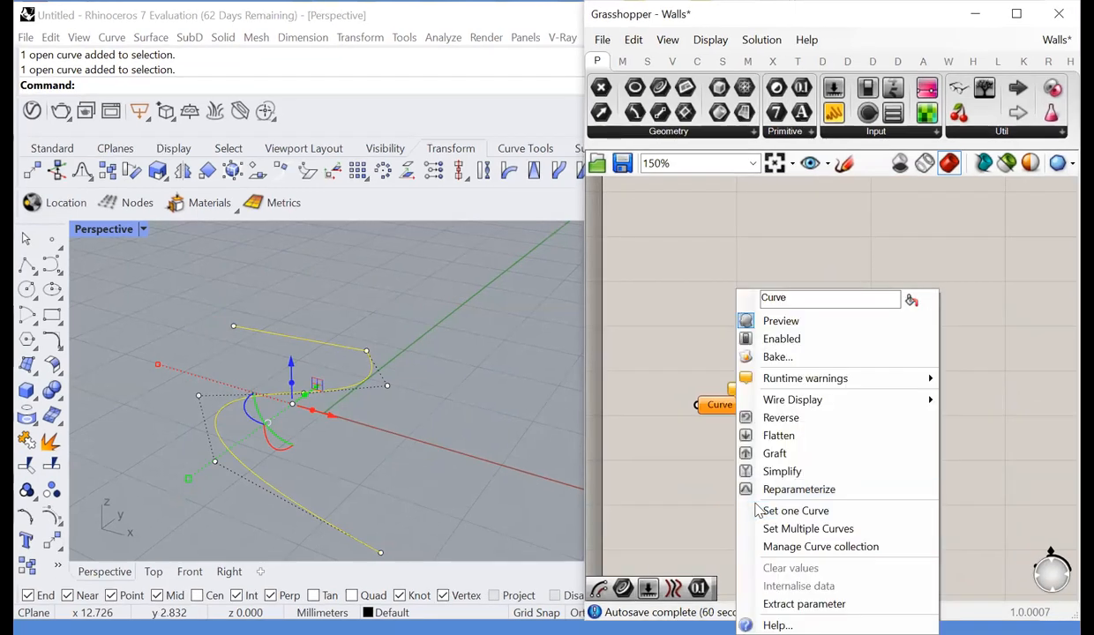
pyautogui.click(794, 511)
# - Add an Offset Curve component beside the Curve parameter and feed the curve into its Curve input
pyautogui.scroll(2, 833, 406)
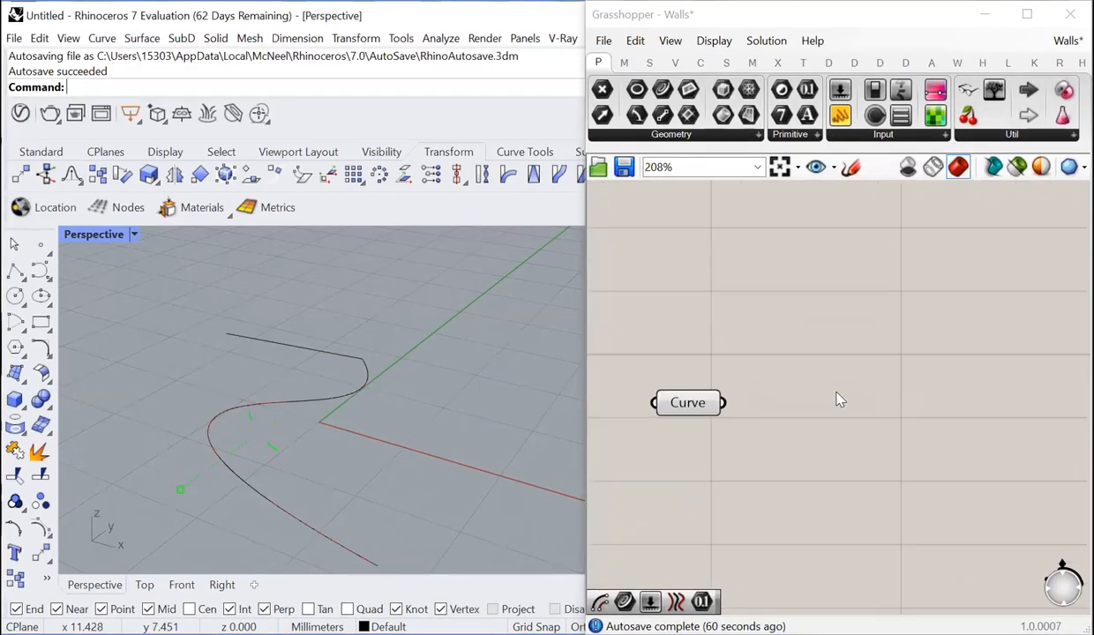
pyautogui.doubleClick(839, 399)
pyautogui.write('off')
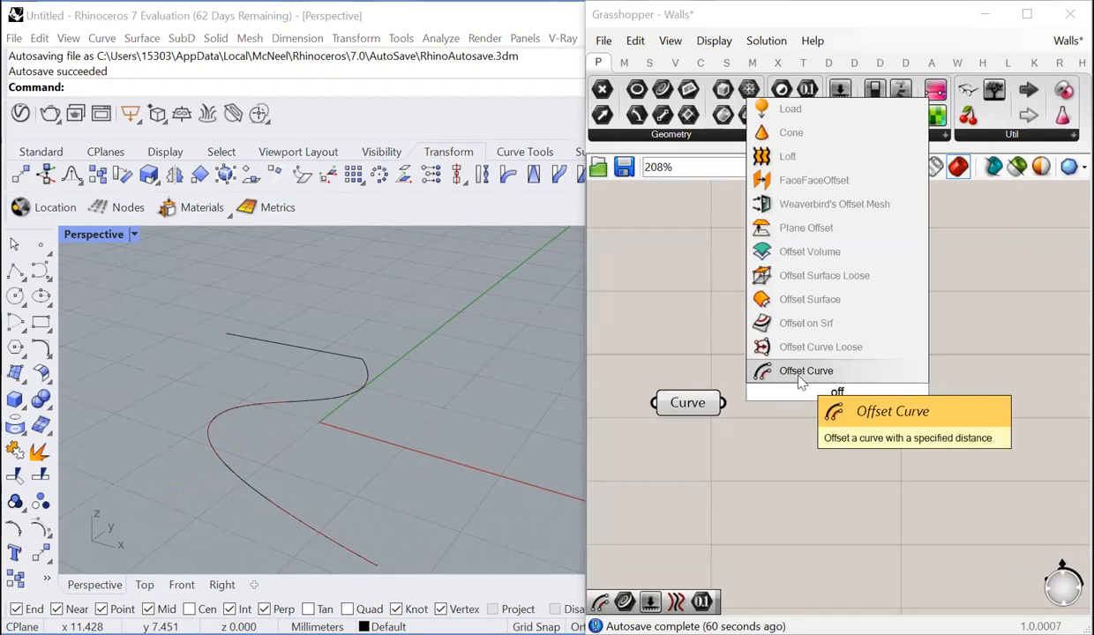
pyautogui.click(831, 377)
pyautogui.moveTo(724, 404); pyautogui.dragTo(799, 387)
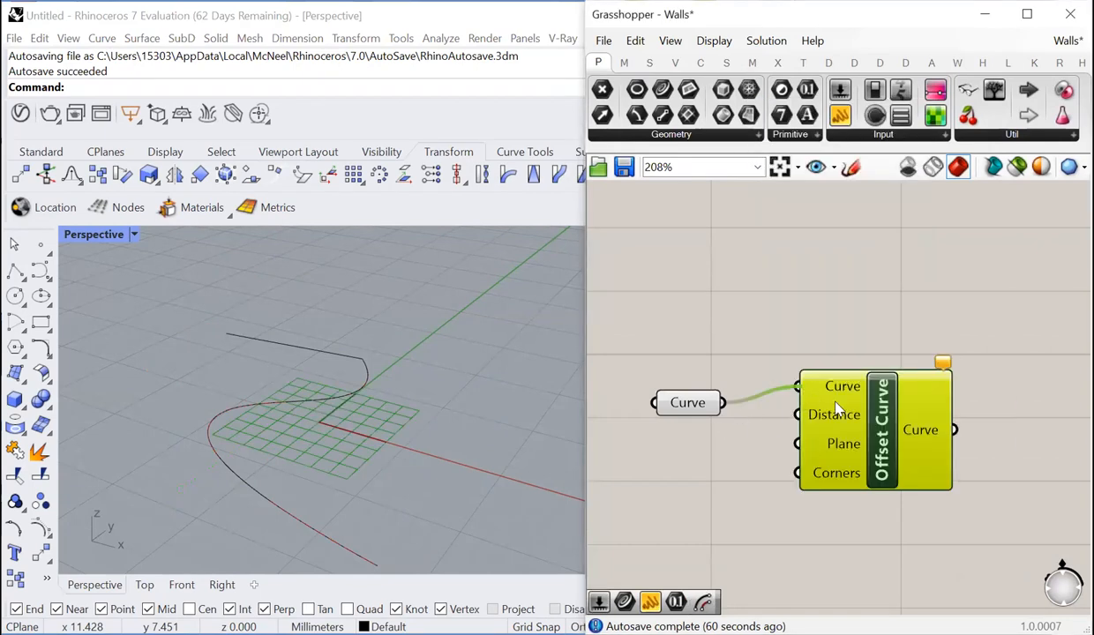
pyautogui.scroll(-1, 893, 448)
pyautogui.moveTo(893, 448); pyautogui.dragTo(924, 458)
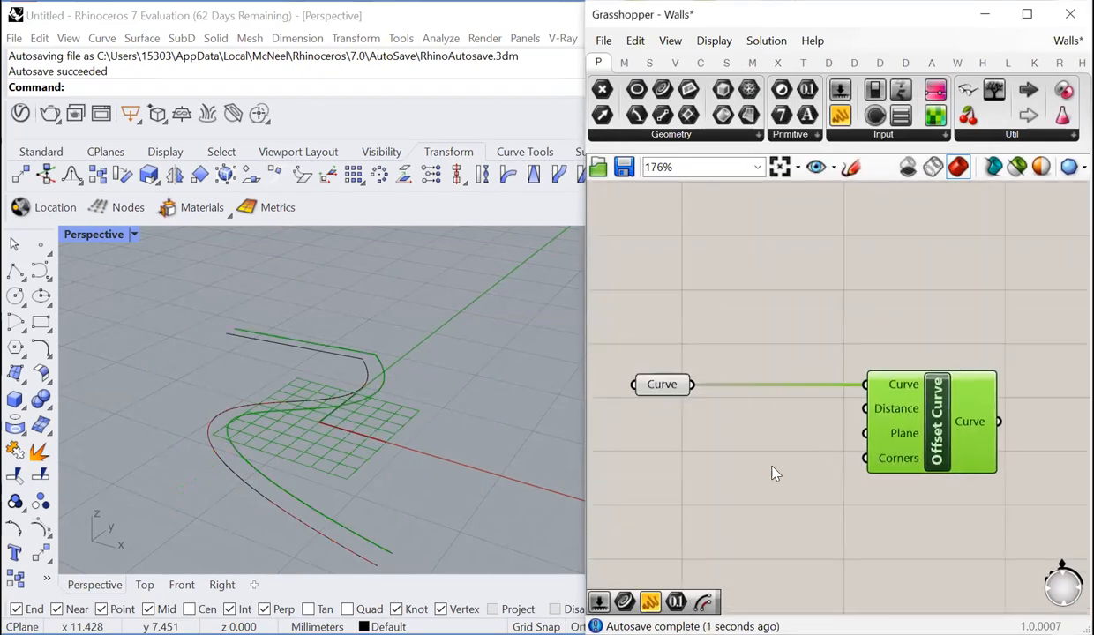
pyautogui.scroll(-2, 678, 474)
pyautogui.moveTo(860, 441); pyautogui.dragTo(788, 477)
pyautogui.click(910, 425)
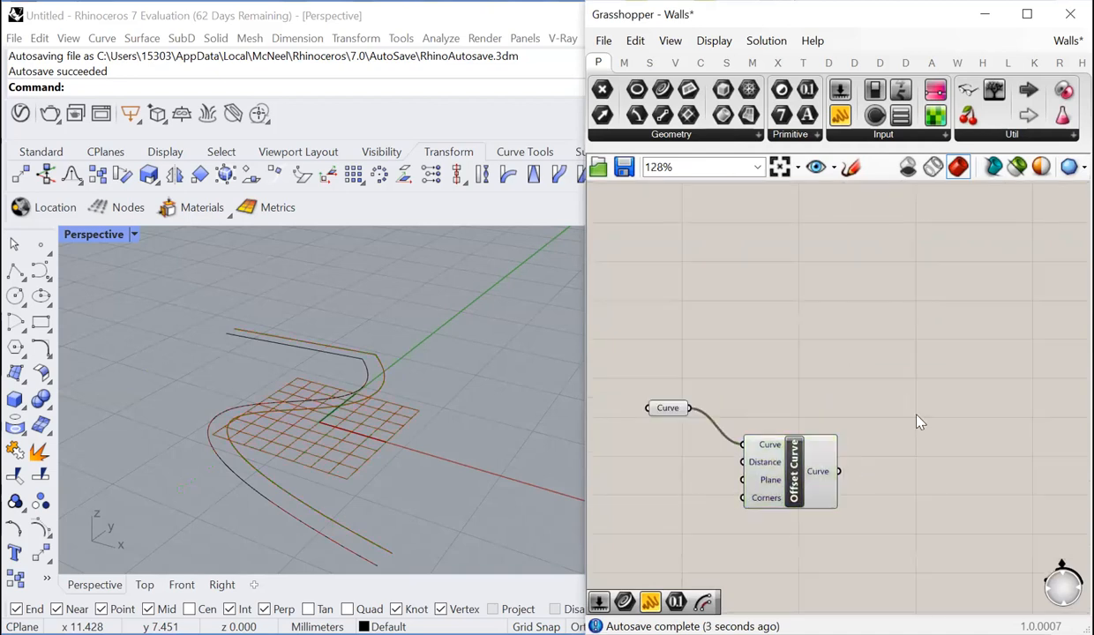
# - Add two End Points components, one fed by the original curve and one by the offset curve
pyautogui.doubleClick(919, 415)
pyautogui.write('end')
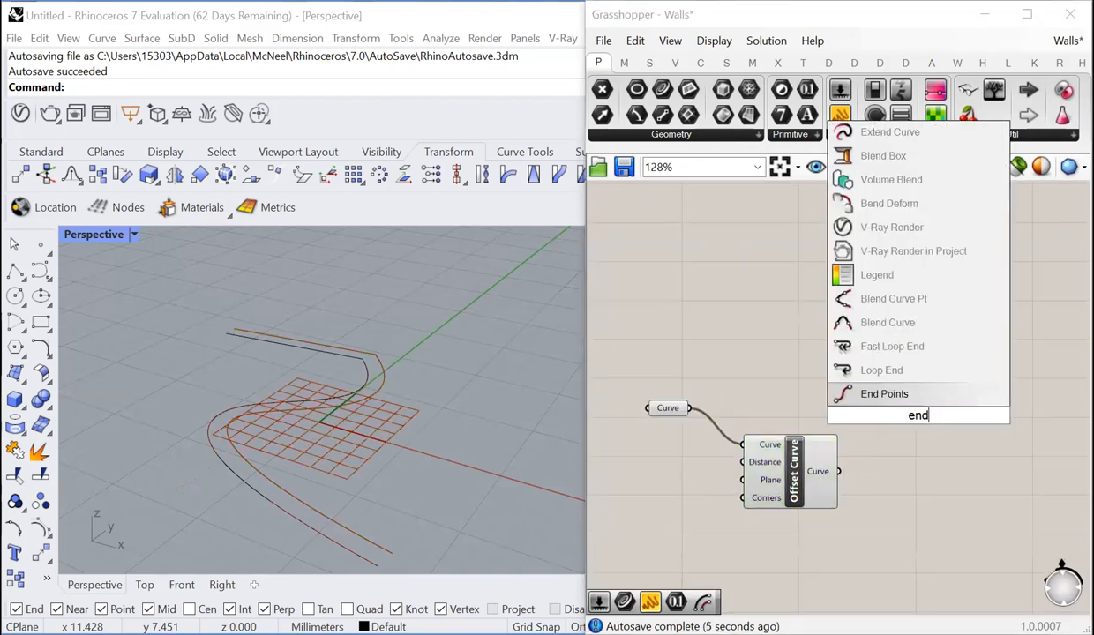
pyautogui.click(886, 394)
pyautogui.moveTo(689, 409); pyautogui.dragTo(881, 465)
pyautogui.moveTo(894, 474); pyautogui.dragTo(900, 487)
# - Add a Line component joining the Start outputs of the two End Points components
pyautogui.scroll(-3, 882, 484)
pyautogui.scroll(2, 927, 435)
pyautogui.doubleClick(927, 431)
pyautogui.write('line')
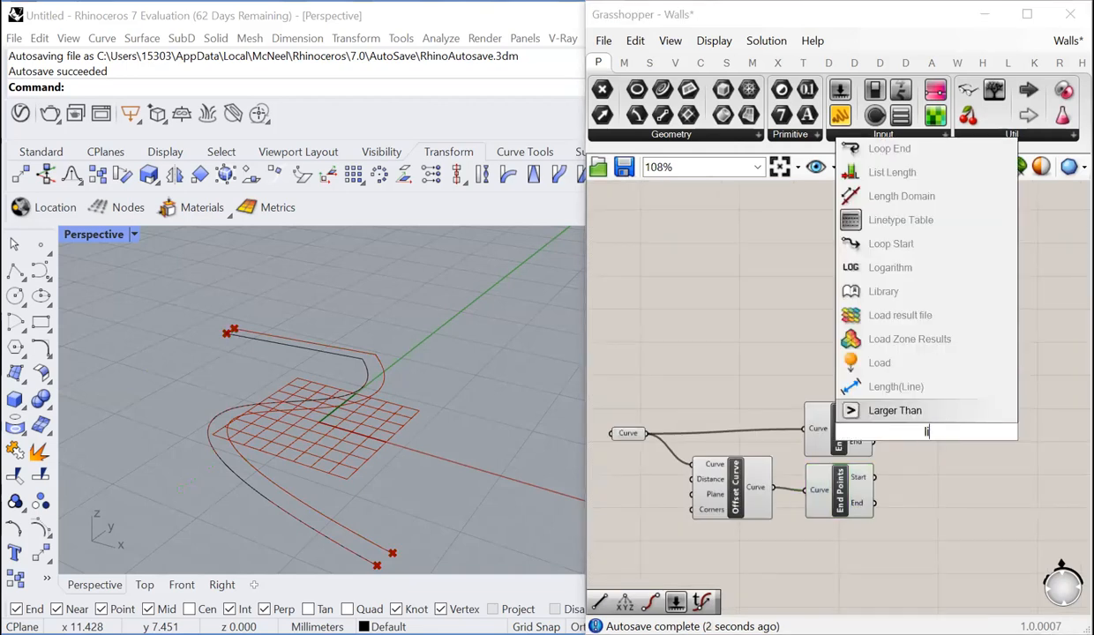
pyautogui.click(920, 392)
pyautogui.scroll(3, 881, 410)
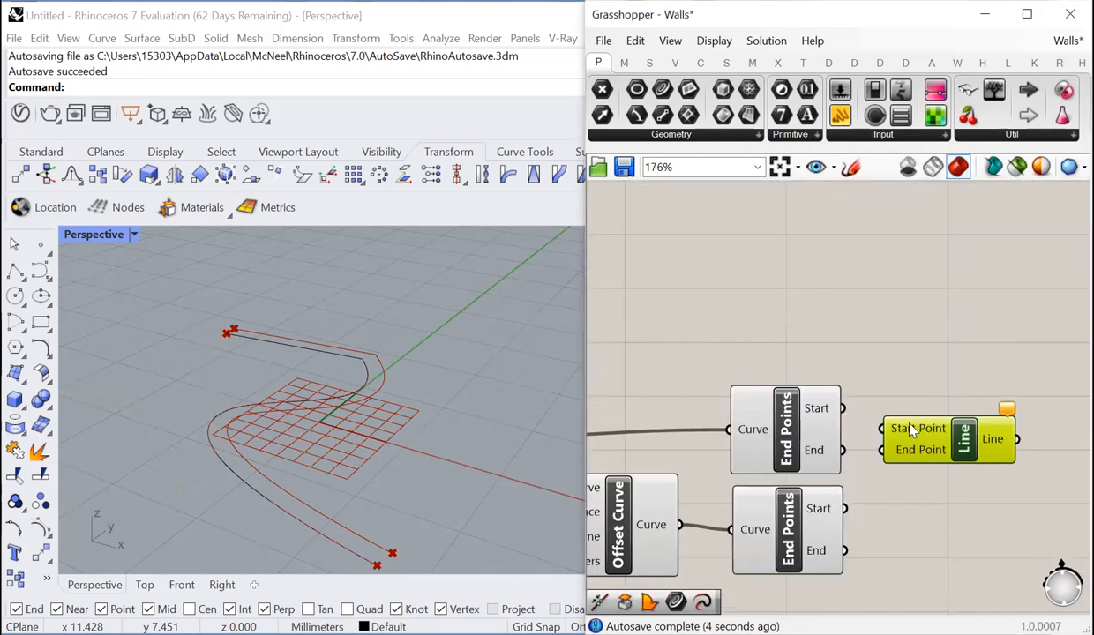
pyautogui.moveTo(843, 408); pyautogui.dragTo(882, 429)
pyautogui.moveTo(845, 508); pyautogui.dragTo(928, 492)
# - Duplicate the Line component and connect the two End outputs to the copy's Start Point and End Point inputs
pyautogui.hotkey('ctrl', 'c')
pyautogui.hotkey('ctrl', 'v')
pyautogui.scroll(-2, 937, 474)
pyautogui.scroll(3, 871, 483)
pyautogui.moveTo(812, 445); pyautogui.dragTo(880, 487)
pyautogui.moveTo(814, 562); pyautogui.dragTo(880, 512)
pyautogui.scroll(-3, 860, 494)
pyautogui.click(971, 488)
# - Add a Boundary Surfaces component and connect both lines, the original curve and the offset curve to its Edges input
pyautogui.scroll(2, 975, 485)
pyautogui.doubleClick(1010, 474)
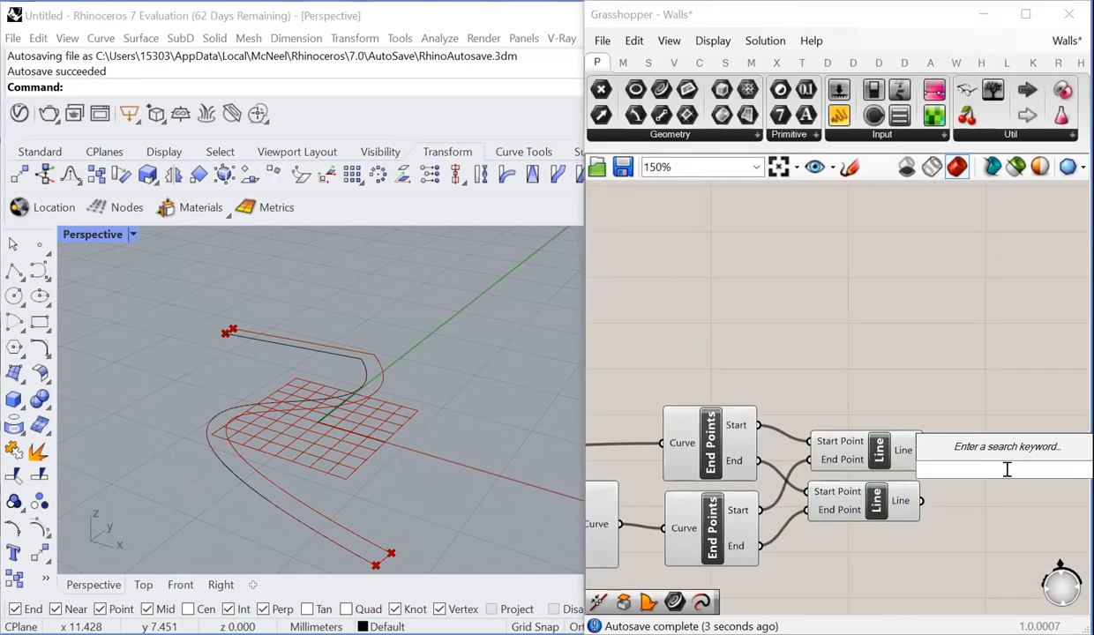
pyautogui.write('bound')
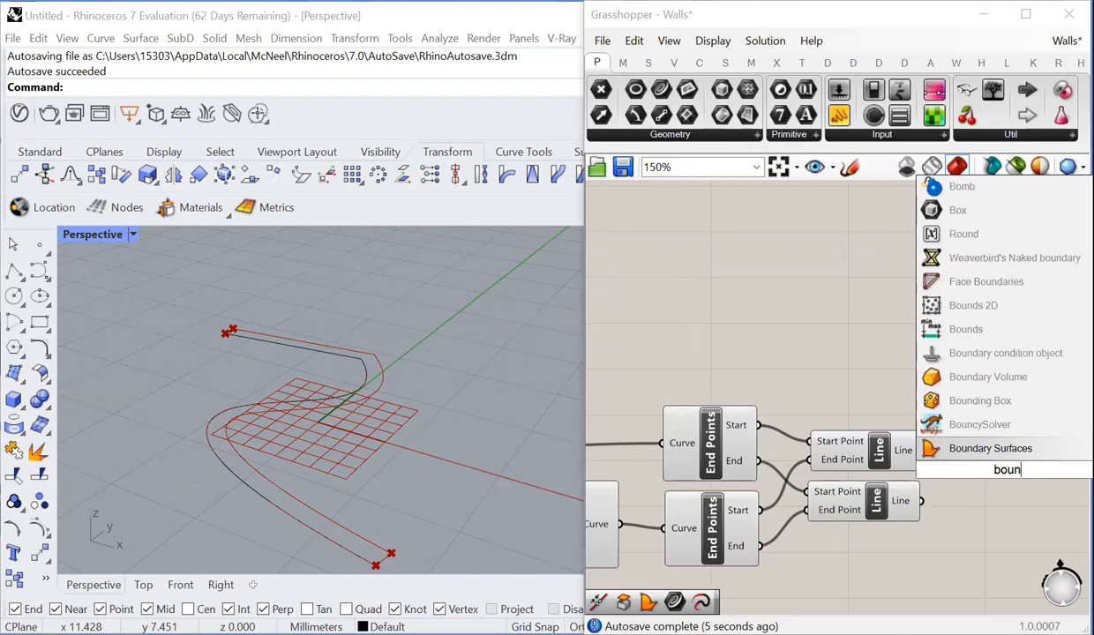
pyautogui.click(990, 451)
pyautogui.scroll(-1, 970, 463)
pyautogui.moveTo(930, 481); pyautogui.dragTo(974, 463)
pyautogui.scroll(-1, 953, 440)
pyautogui.scroll(-2, 972, 461)
pyautogui.scroll(2, 796, 487)
pyautogui.keyDown('shift'); pyautogui.moveTo(786, 481); pyautogui.dragTo(1033, 450); pyautogui.keyUp('shift')
pyautogui.keyDown('shift'); pyautogui.moveTo(657, 427); pyautogui.dragTo(1043, 450); pyautogui.keyUp('shift')
pyautogui.scroll(-2, 985, 449)
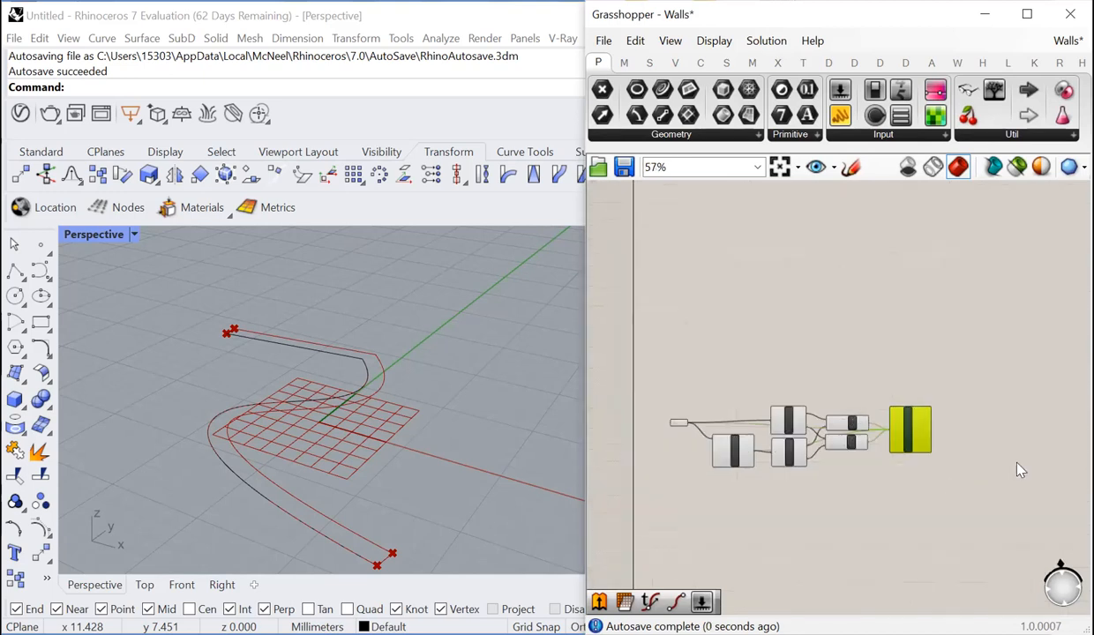
# - Flatten the Edges input of the Boundary Surfaces component
pyautogui.scroll(4, 666, 386)
pyautogui.scroll(-1, 723, 413)
pyautogui.scroll(2, 724, 402)
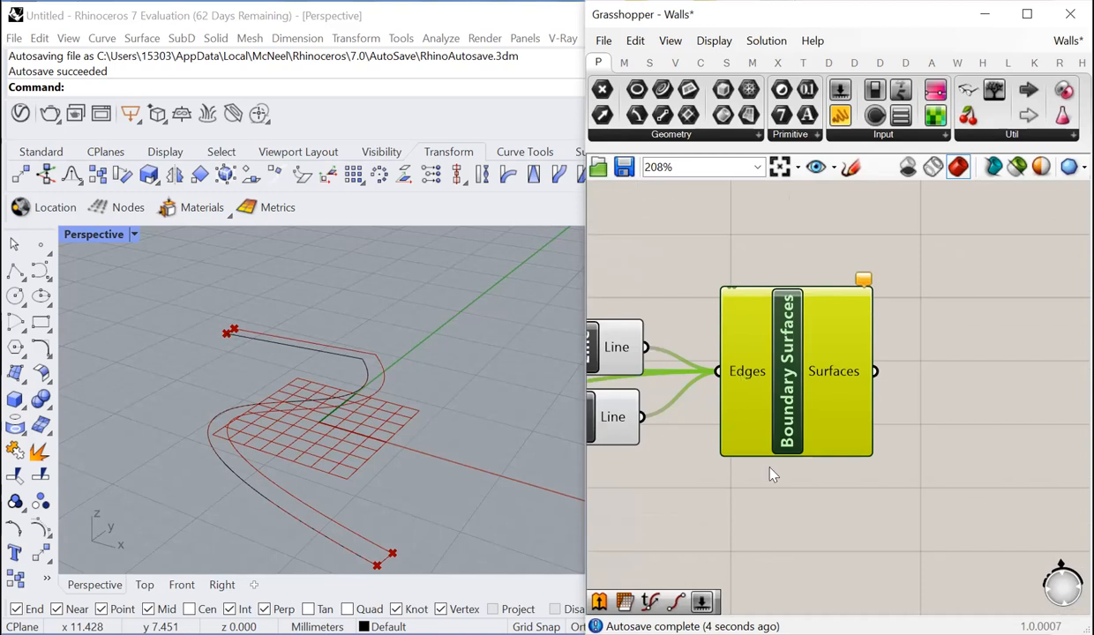
pyautogui.rightClick(742, 376)
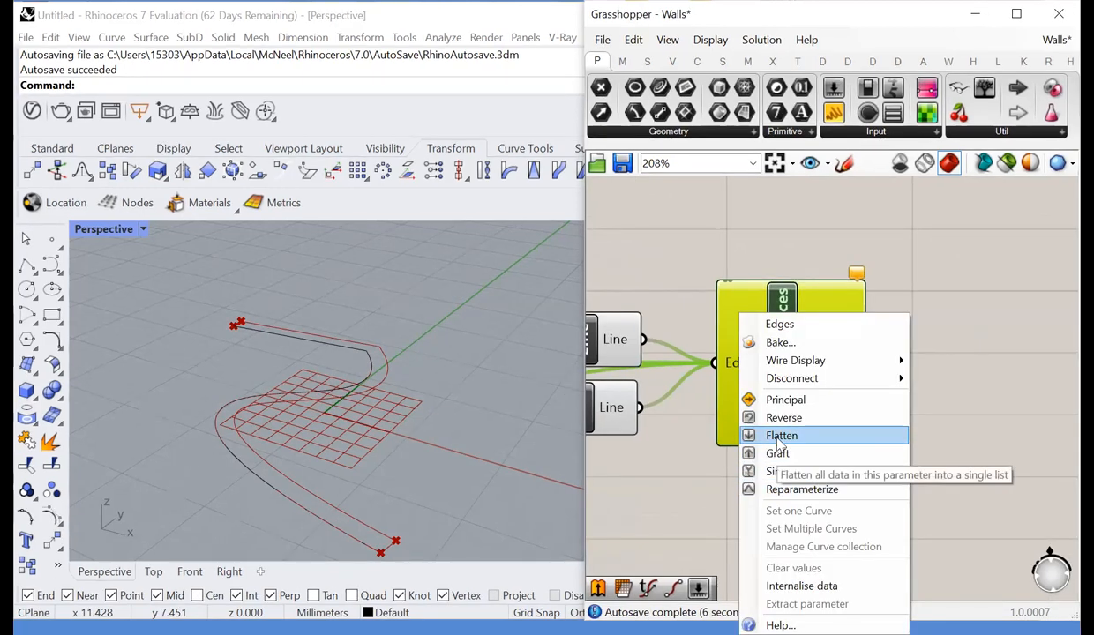
pyautogui.click(782, 436)
pyautogui.click(752, 484)
pyautogui.click(776, 399)
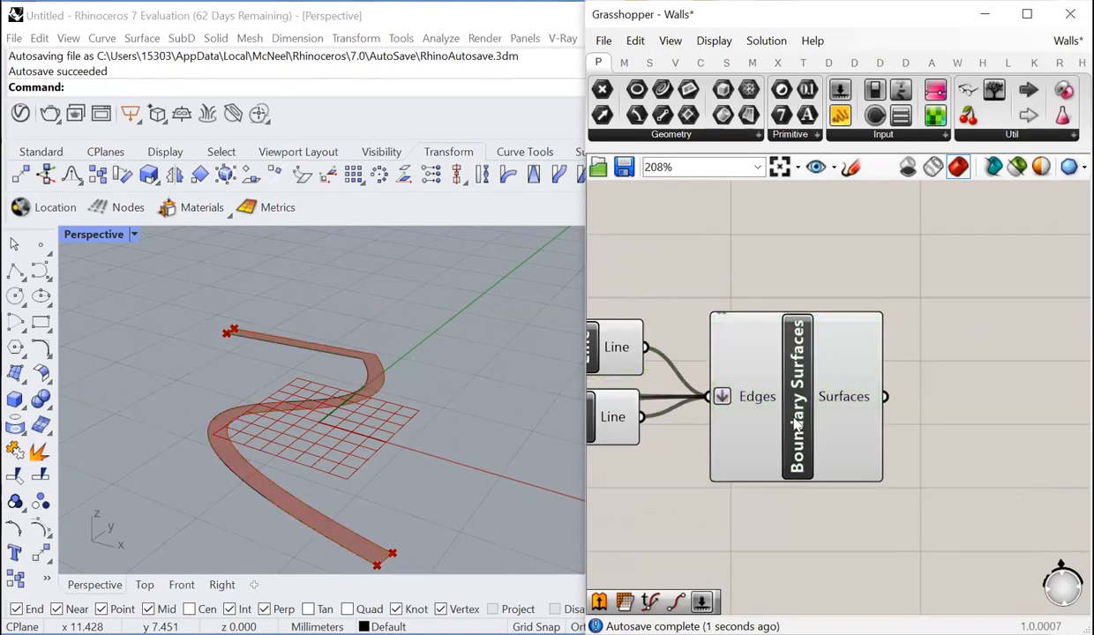
pyautogui.scroll(-3, 750, 442)
# - Add an Extrude component and connect the boundary surface to its Base input
pyautogui.click(890, 425)
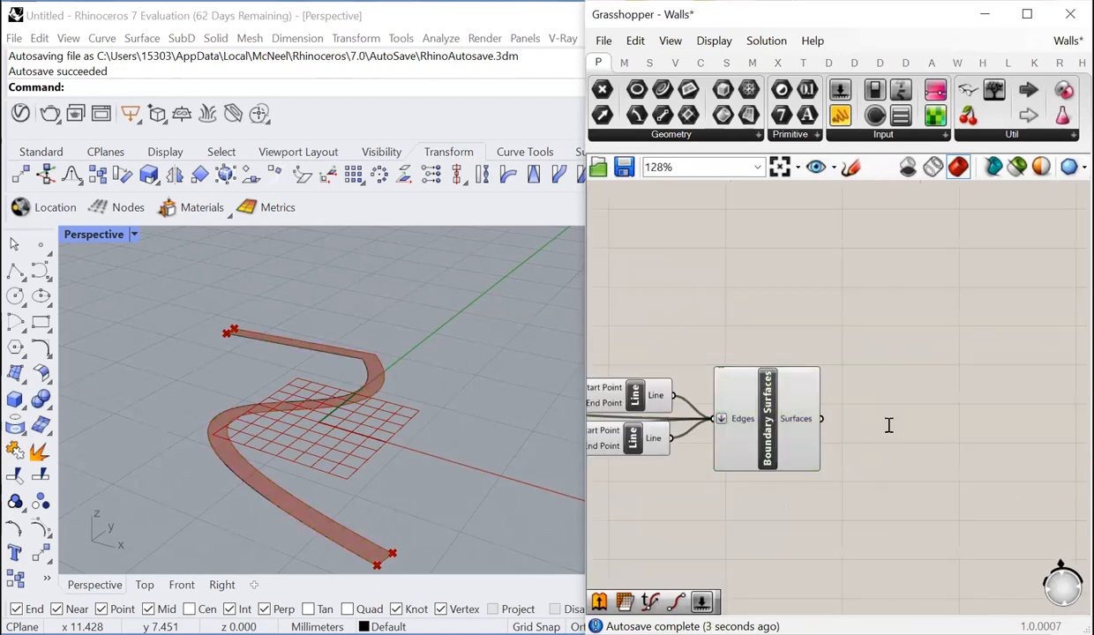
pyautogui.doubleClick(881, 426)
pyautogui.write('extrude')
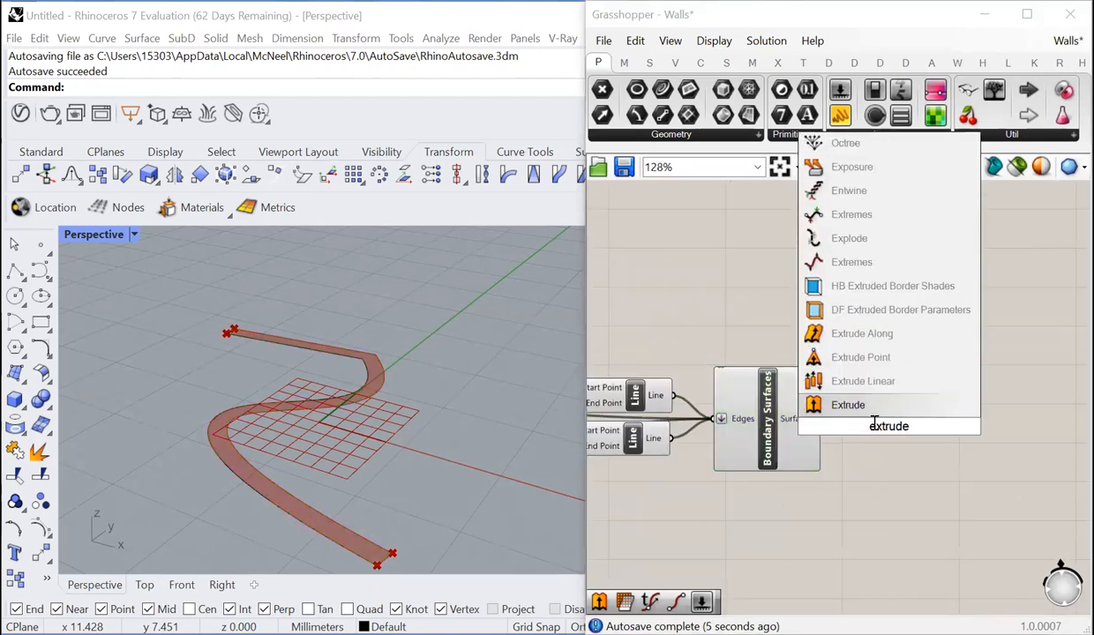
pyautogui.click(863, 412)
pyautogui.moveTo(823, 419); pyautogui.dragTo(921, 429)
# - Add a Unit Z vector and connect it to the Direction input of the Extrude component
pyautogui.click(841, 487)
pyautogui.doubleClick(841, 487)
pyautogui.write('z')
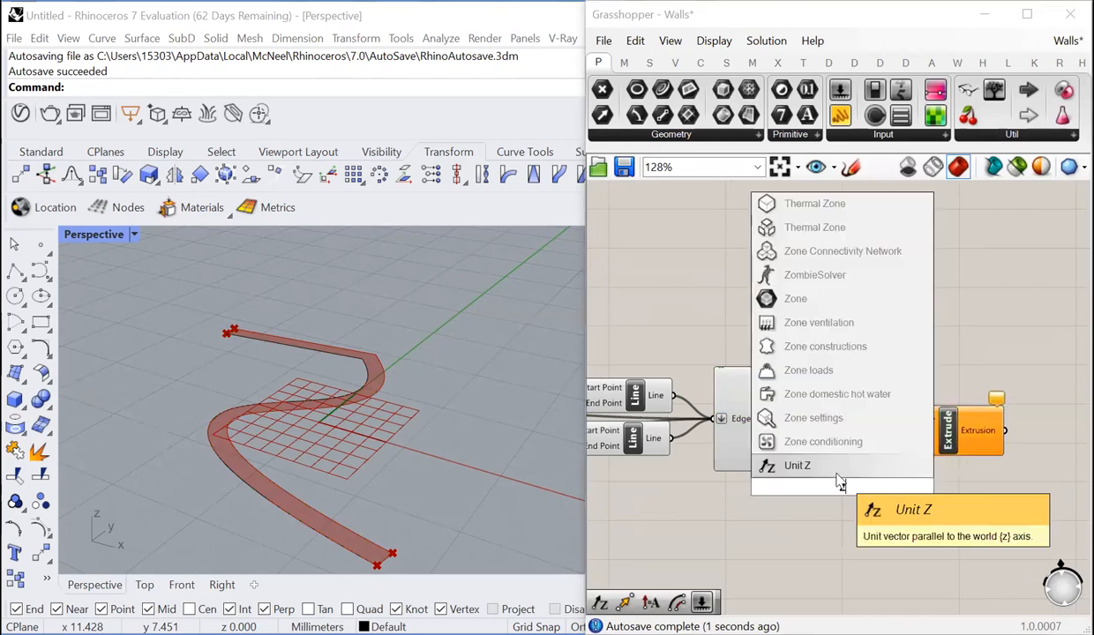
pyautogui.click(839, 478)
pyautogui.moveTo(883, 499); pyautogui.dragTo(893, 432)
pyautogui.click(903, 486)
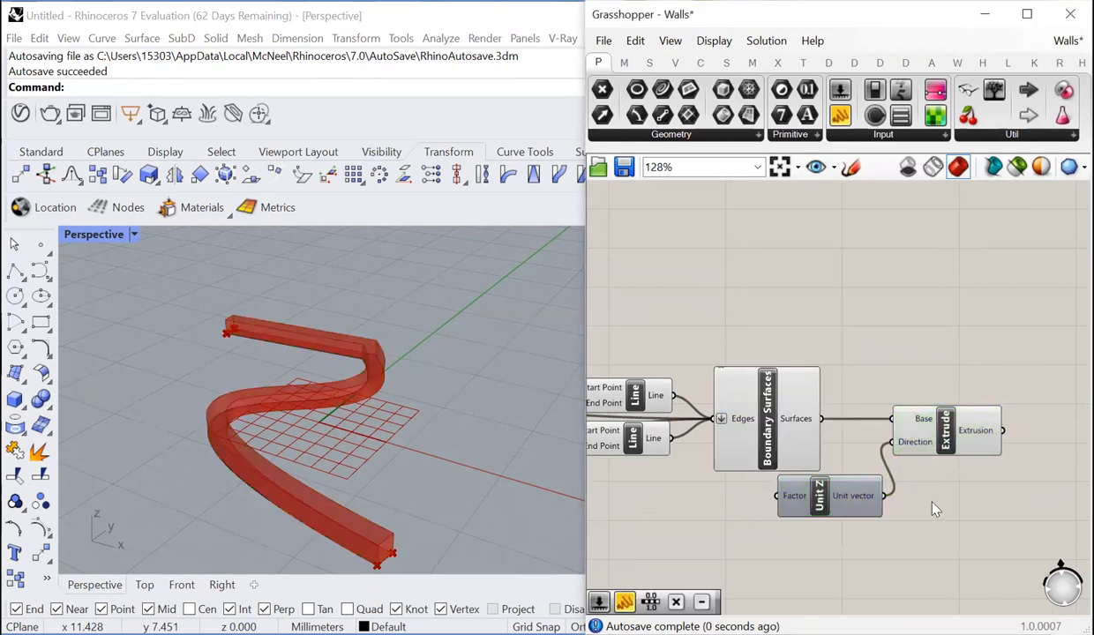
# - Add a number slider with the value 2.00 and connect it to the Factor input of Unit Z
pyautogui.scroll(1, 847, 521)
pyautogui.moveTo(668, 549); pyautogui.dragTo(776, 527, button='right')
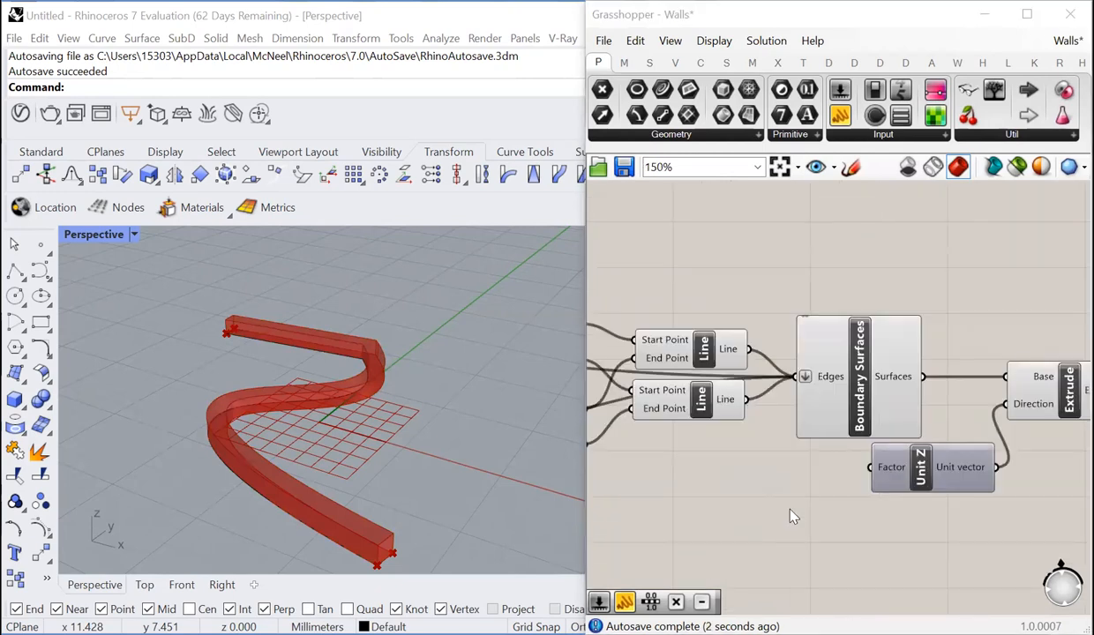
pyautogui.doubleClick(792, 512)
pyautogui.write('2')
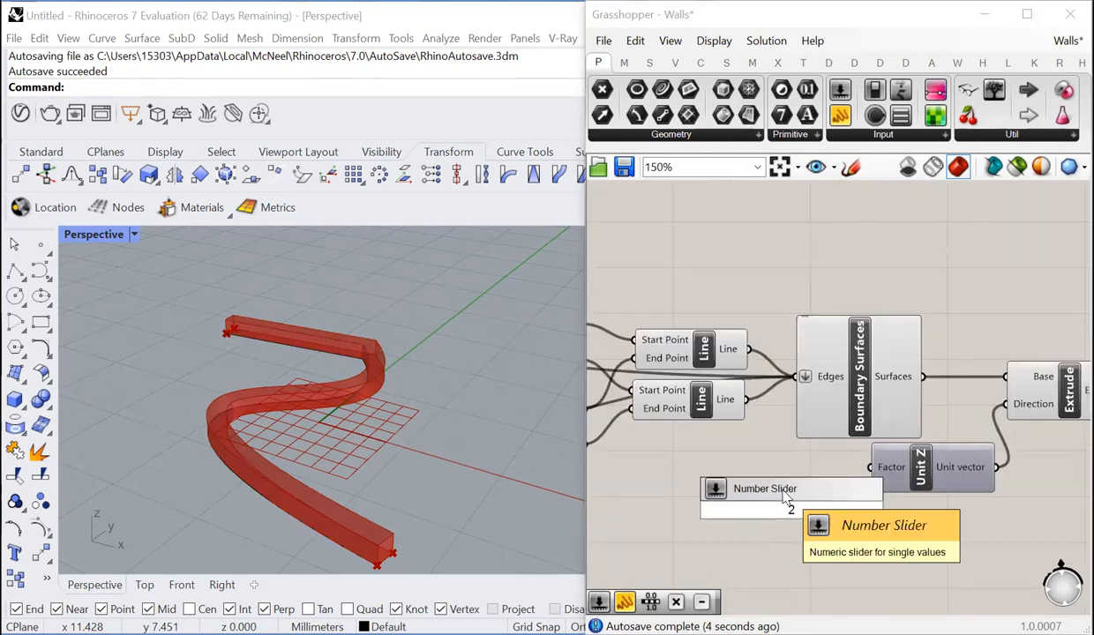
pyautogui.press('Return')
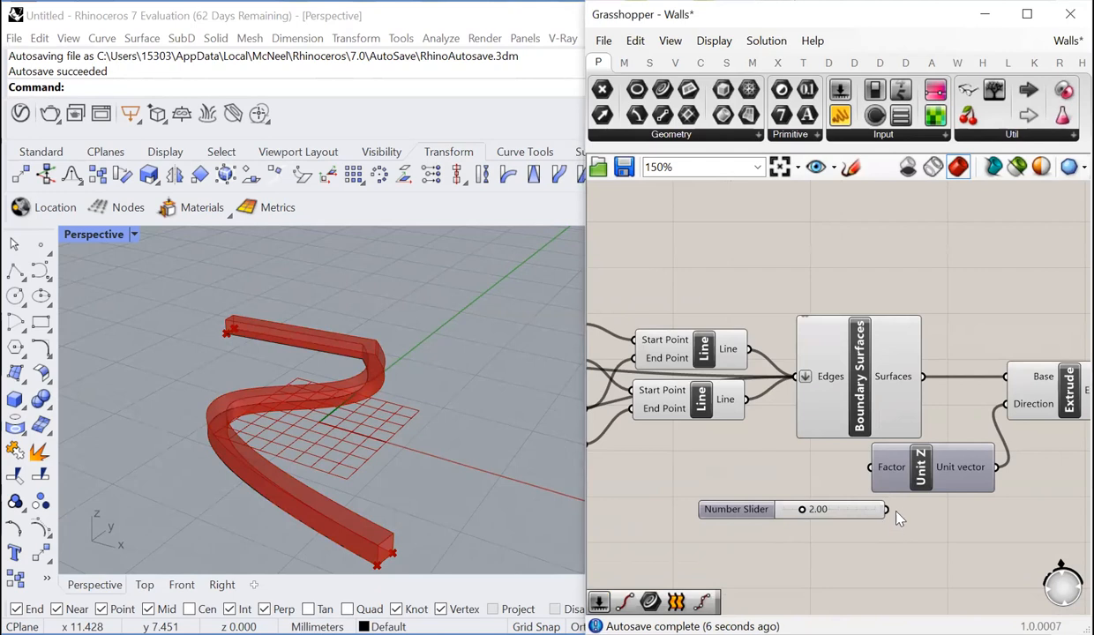
pyautogui.moveTo(886, 509); pyautogui.dragTo(872, 467)
pyautogui.scroll(-3, 788, 493)
pyautogui.scroll(3, 788, 493)
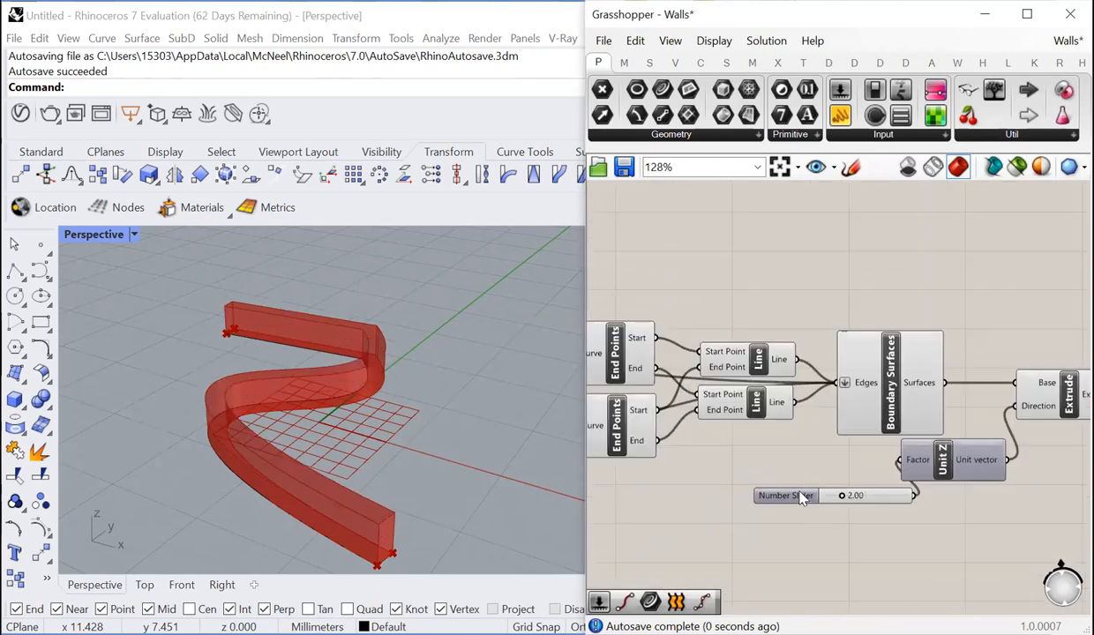
# - Rename the number slider to height and move it below the Offset Curve component
pyautogui.rightClick(813, 498)
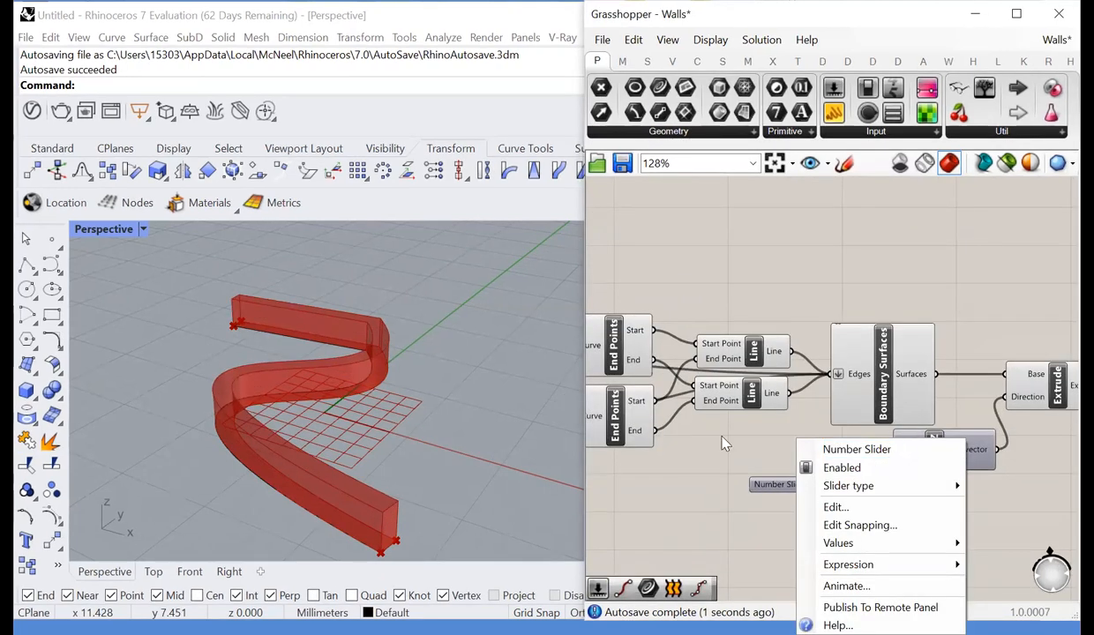
pyautogui.write('height')
pyautogui.press('Return')
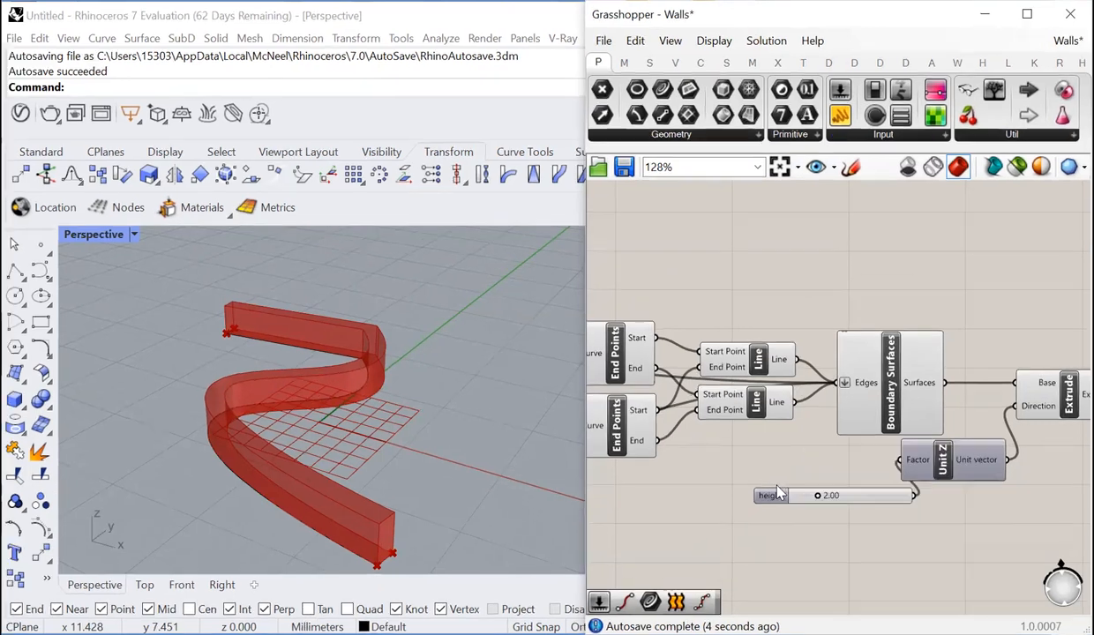
pyautogui.moveTo(788, 496); pyautogui.dragTo(712, 510)
# - Duplicate the height slider and connect the copy to the Distance input of the Offset Curve component
pyautogui.click(653, 451)
pyautogui.scroll(3, 653, 446)
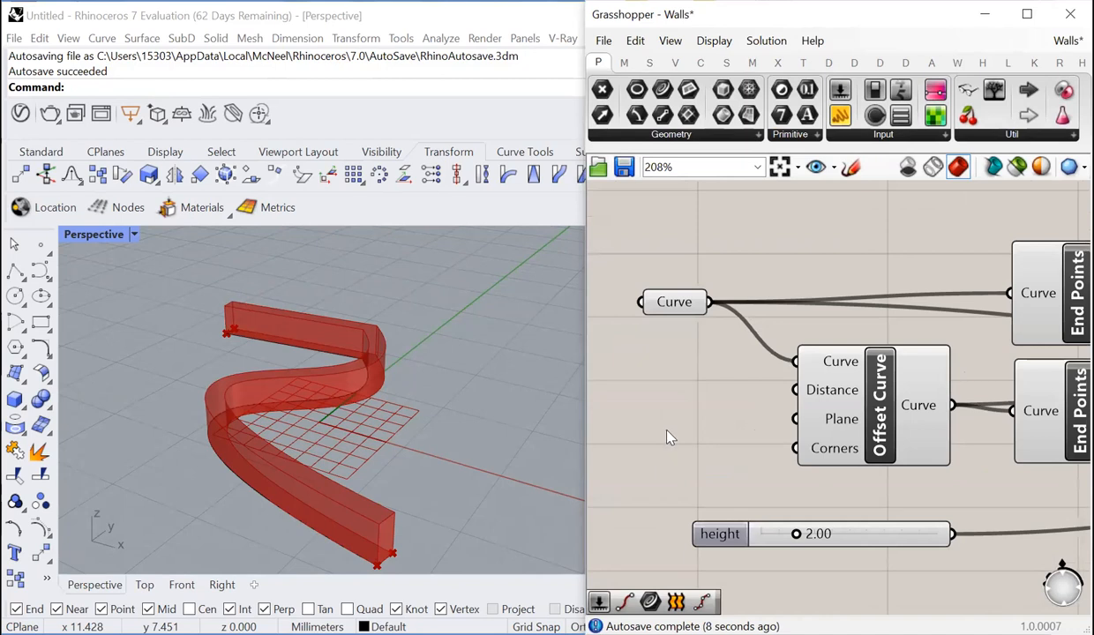
pyautogui.doubleClick(668, 436)
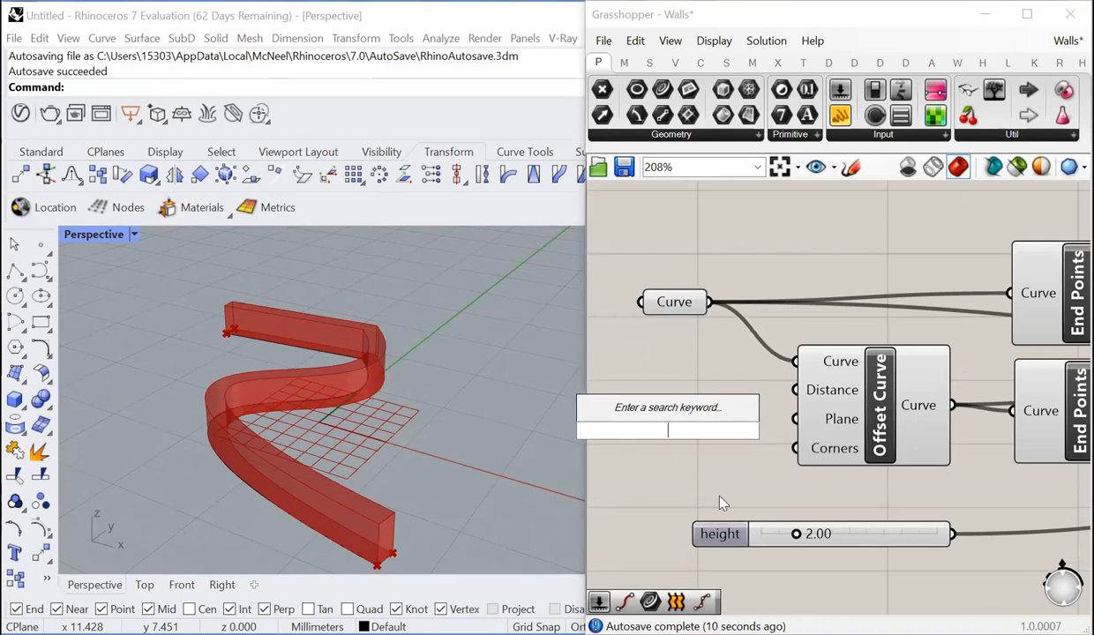
pyautogui.moveTo(727, 521); pyautogui.dragTo(796, 392)
pyautogui.moveTo(916, 408); pyautogui.dragTo(1010, 361, button='right')
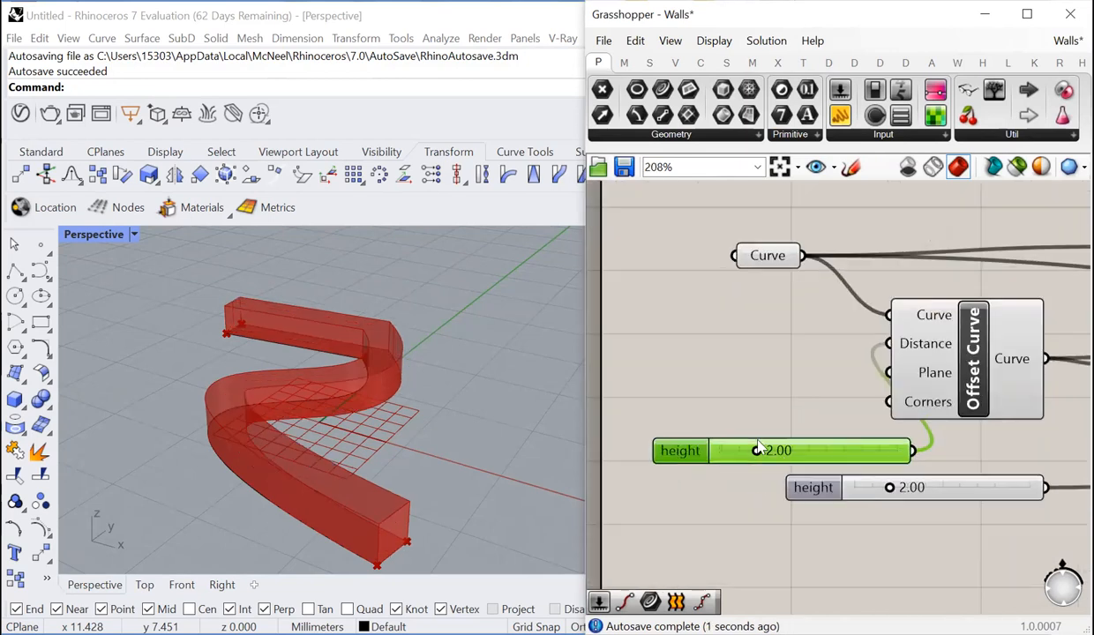
# - Rename the duplicated slider to width and arrange the width and height sliders one above the other below the Offset Curve component
pyautogui.rightClick(693, 452)
pyautogui.doubleClick(769, 451)
pyautogui.write('width')
pyautogui.press('Return')
pyautogui.click(746, 399)
pyautogui.moveTo(832, 437); pyautogui.dragTo(788, 425)
pyautogui.moveTo(831, 487); pyautogui.dragTo(631, 486)
pyautogui.scroll(-4, 671, 392)
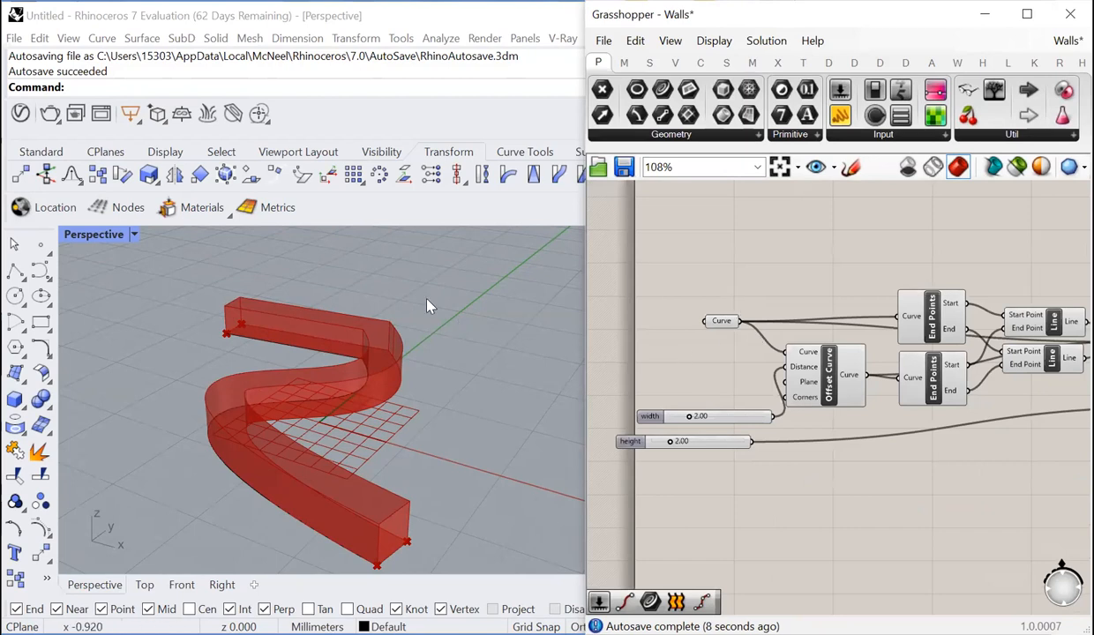
pyautogui.moveTo(419, 289); pyautogui.dragTo(465, 398)
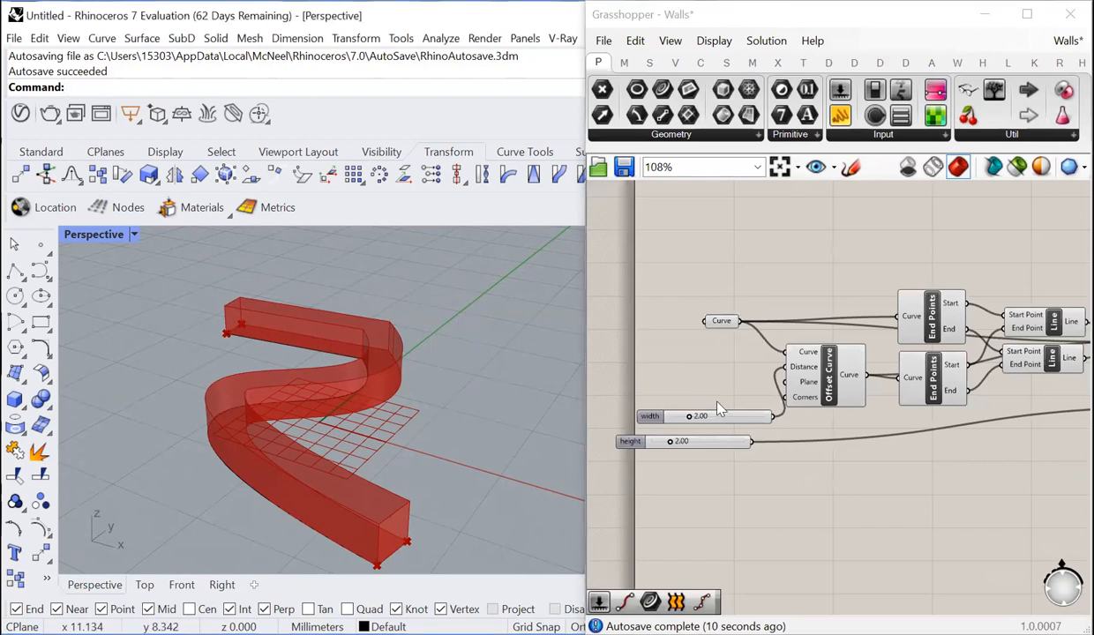
# - Turn off the preview of all components upstream of Extrude
pyautogui.scroll(-3, 731, 408)
pyautogui.moveTo(975, 316); pyautogui.dragTo(668, 451)
pyautogui.rightClick(639, 383)
pyautogui.click(681, 415)
pyautogui.click(676, 481)
# - Add a Populate 3D component after the Extrude component
pyautogui.scroll(5, 945, 413)
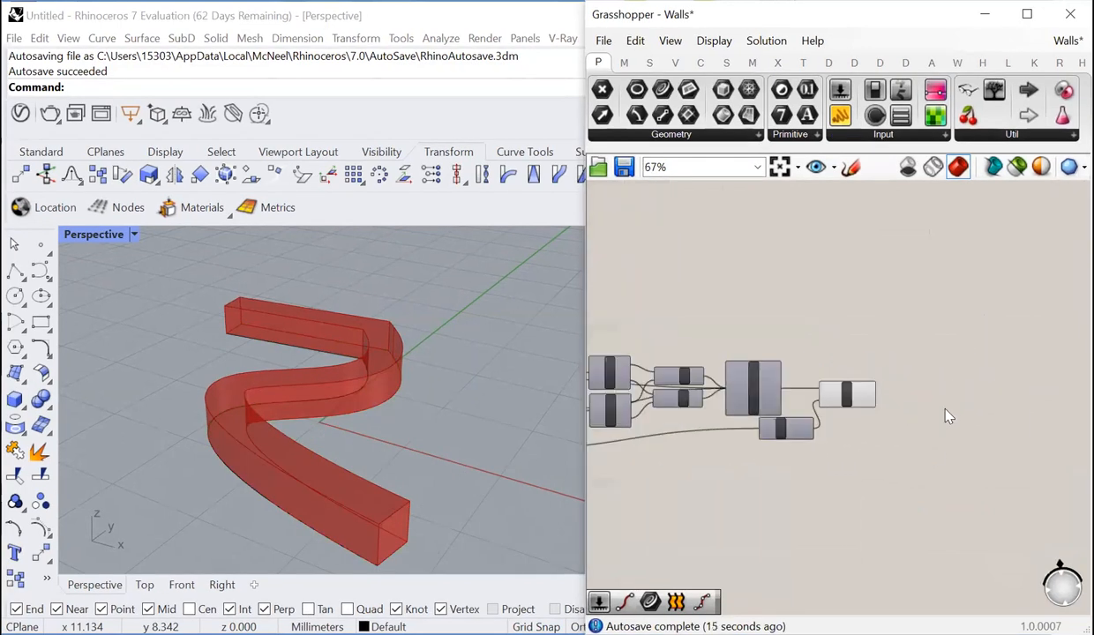
pyautogui.doubleClick(968, 370)
pyautogui.write('pop')
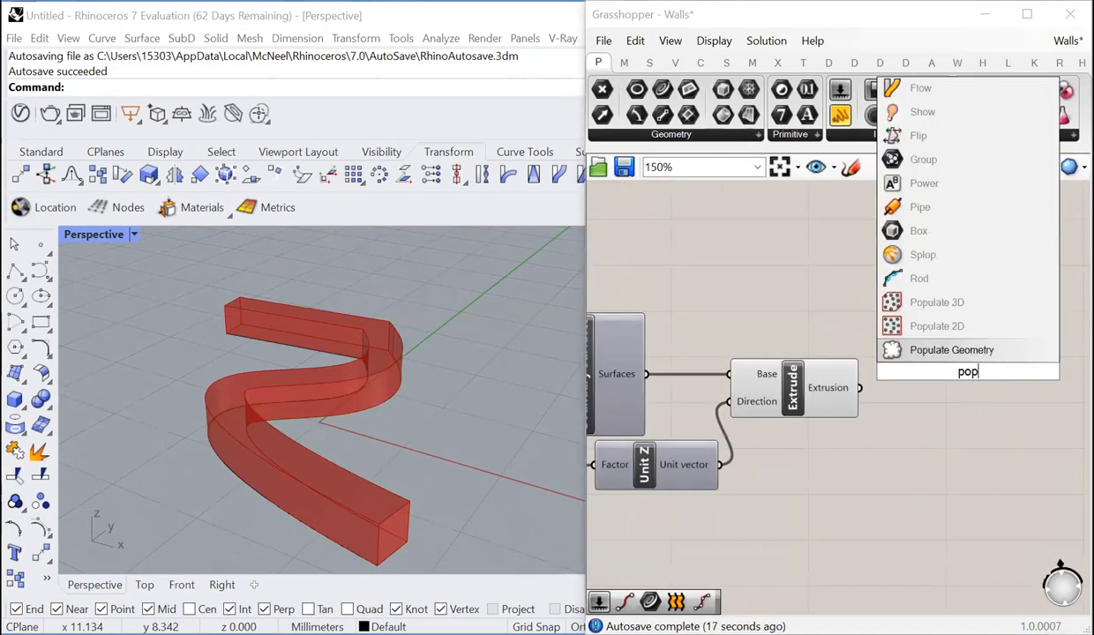
pyautogui.click(937, 303)
pyautogui.scroll(1, 899, 430)
# - Try scattering points on the wall by feeding the Extrusion output to a Populate Geometry component, and delete that component
pyautogui.doubleClick(897, 422)
pyautogui.press('Return')
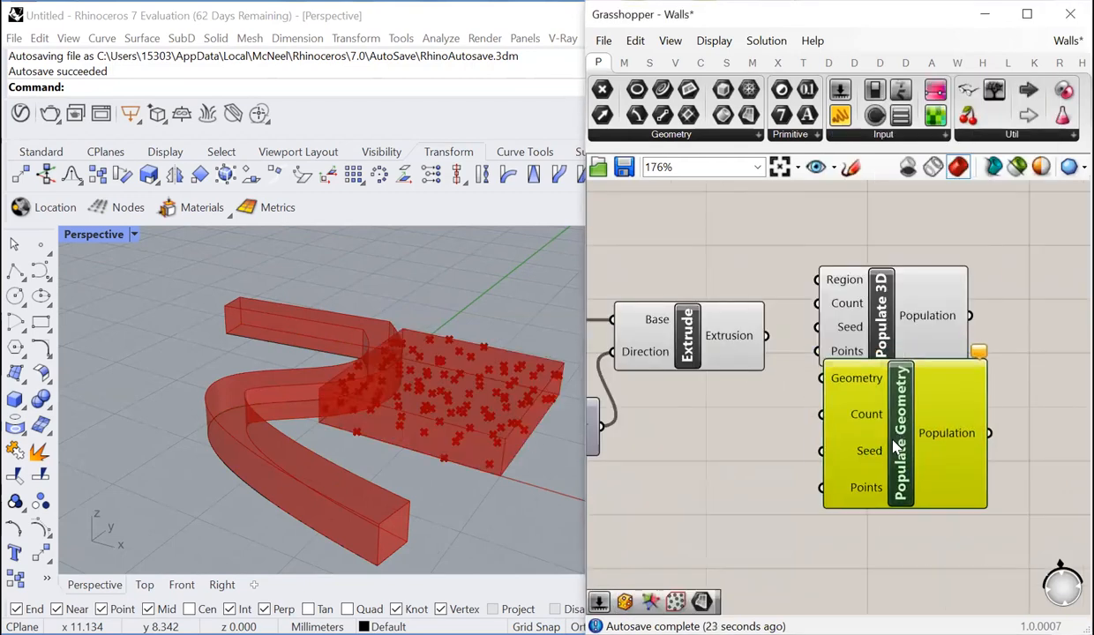
pyautogui.moveTo(766, 337); pyautogui.dragTo(828, 420)
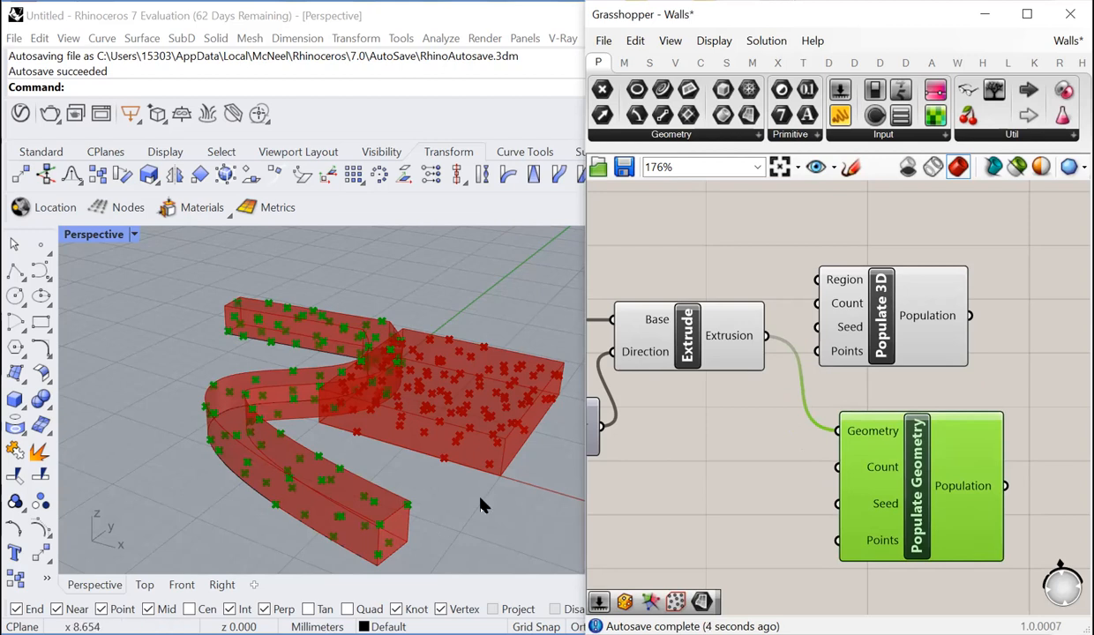
pyautogui.press('Delete')
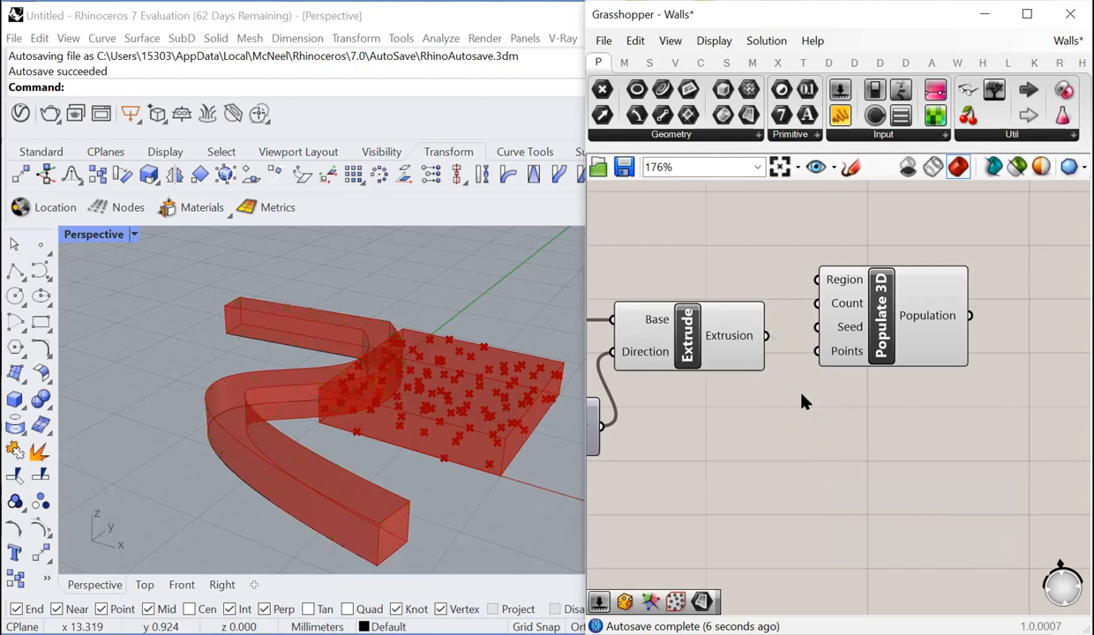
# - Connect the Extrusion output to the Region input of Populate 3D and move the component farther from Extrude
pyautogui.moveTo(764, 335); pyautogui.dragTo(817, 287)
pyautogui.moveTo(878, 305); pyautogui.dragTo(999, 364)
pyautogui.scroll(-3, 749, 325)
pyautogui.scroll(4, 816, 370)
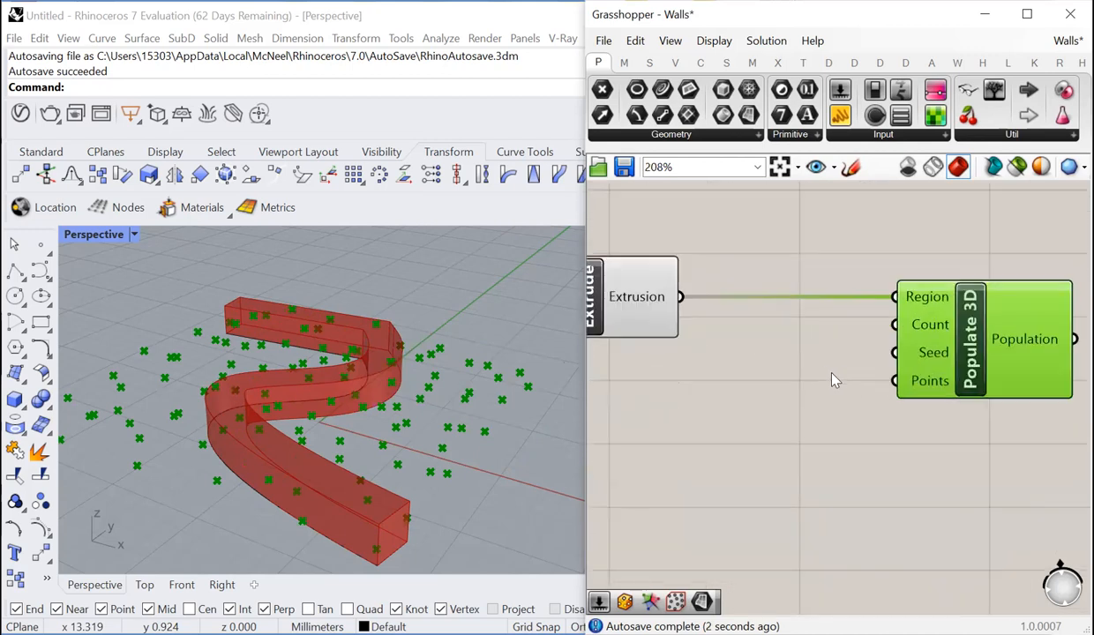
# - Add a Bounding Box component between Extrude and Populate 3D
pyautogui.click(822, 375)
pyautogui.doubleClick(823, 375)
pyautogui.write('bouni')
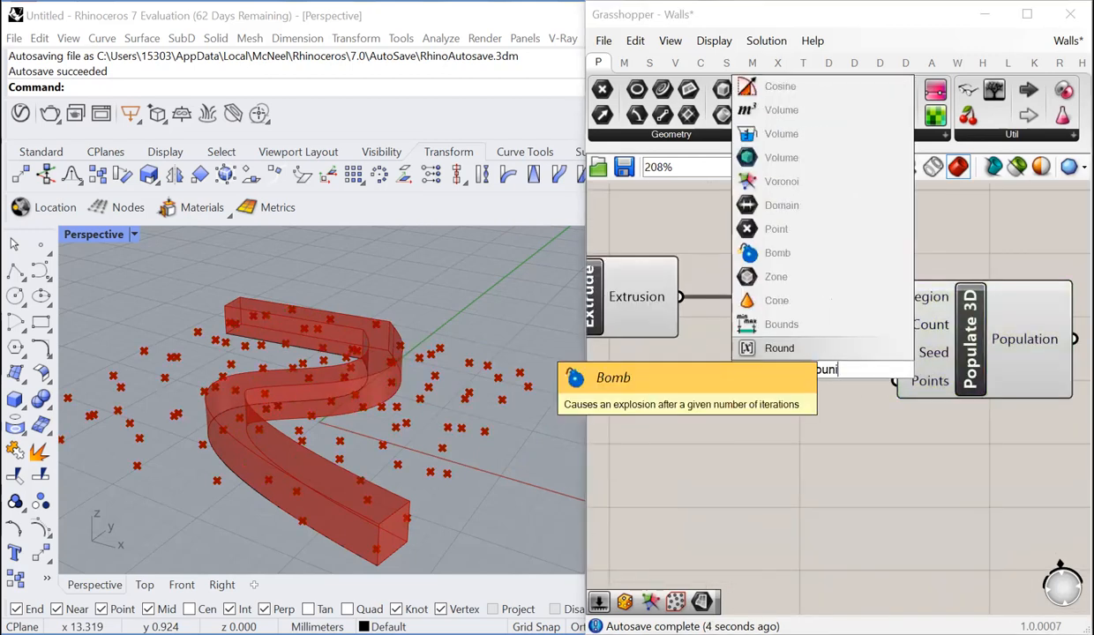
pyautogui.press('BackSpace')
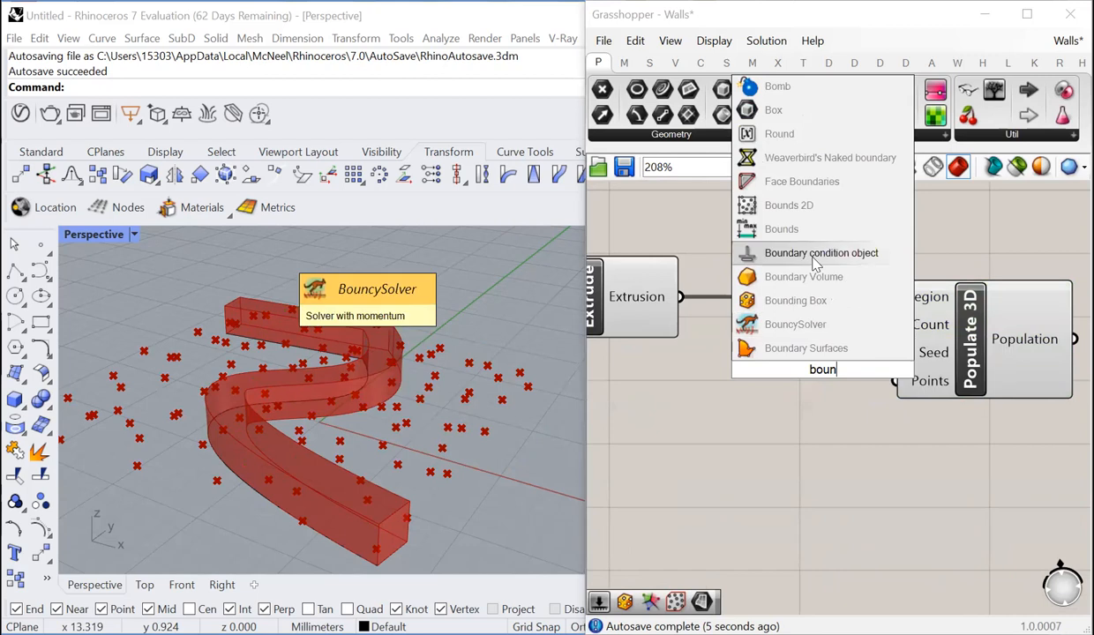
pyautogui.click(804, 295)
# - Connect Extrusion to the Content input of Bounding Box and its Box output to the Region input of Populate 3D
pyautogui.moveTo(683, 300); pyautogui.dragTo(749, 339)
pyautogui.scroll(-3, 719, 340)
pyautogui.scroll(3, 859, 366)
pyautogui.moveTo(886, 349); pyautogui.dragTo(931, 362)
pyautogui.moveTo(790, 318); pyautogui.dragTo(836, 286)
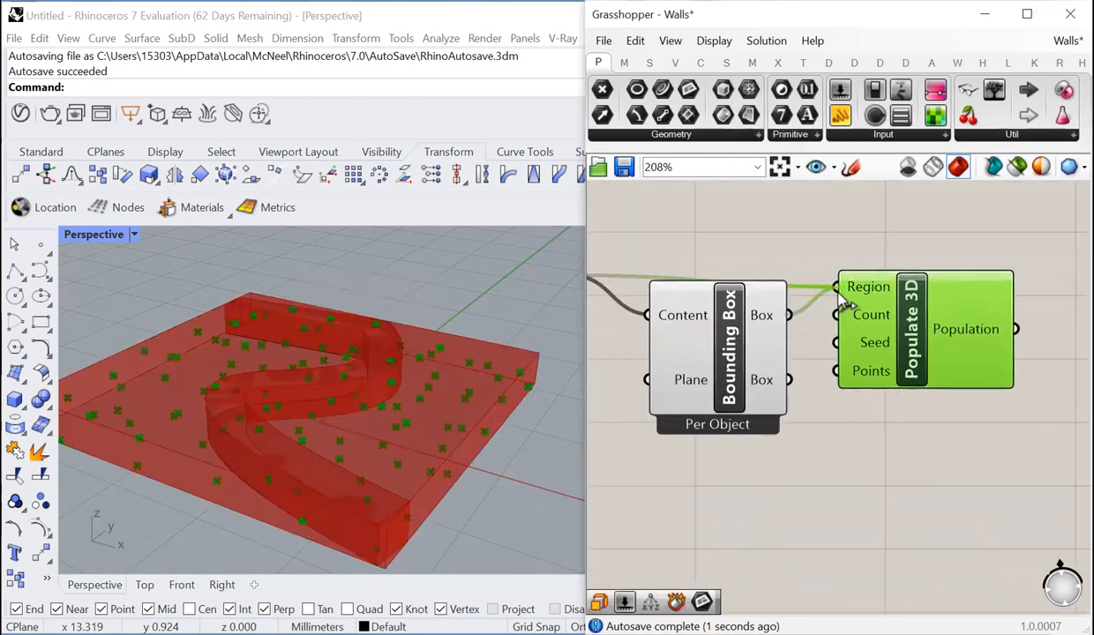
pyautogui.click(848, 437)
# - Add a Point In Brep component after Populate 3D
pyautogui.scroll(-3, 860, 388)
pyautogui.scroll(-3, 710, 398)
pyautogui.scroll(3, 891, 406)
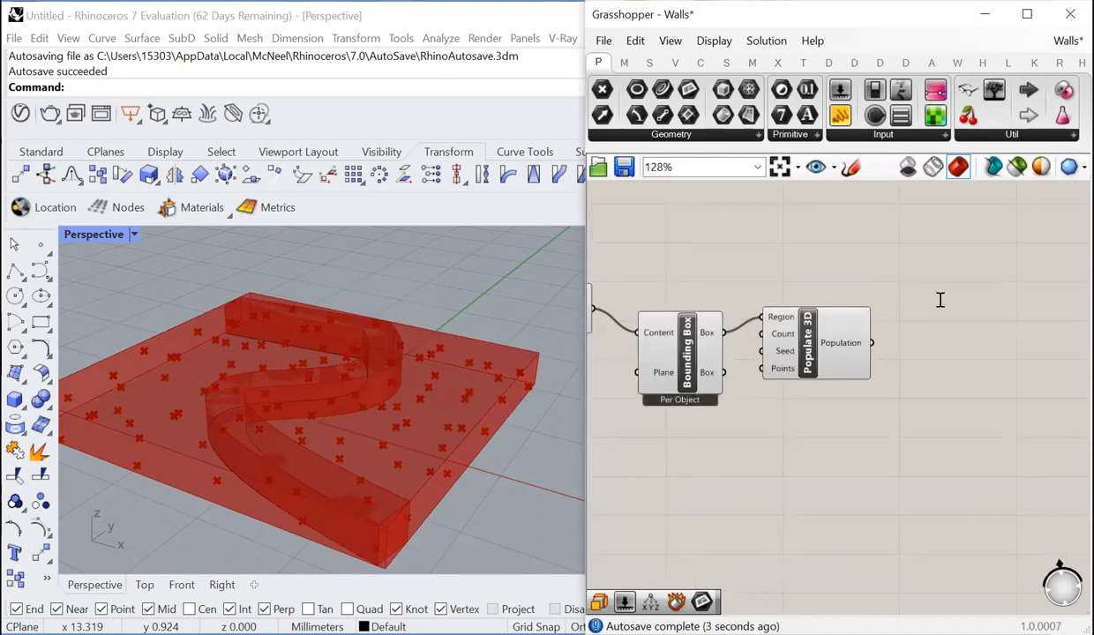
pyautogui.doubleClick(941, 300)
pyautogui.write('p')
pyautogui.press('BackSpace')
pyautogui.write('point insi')
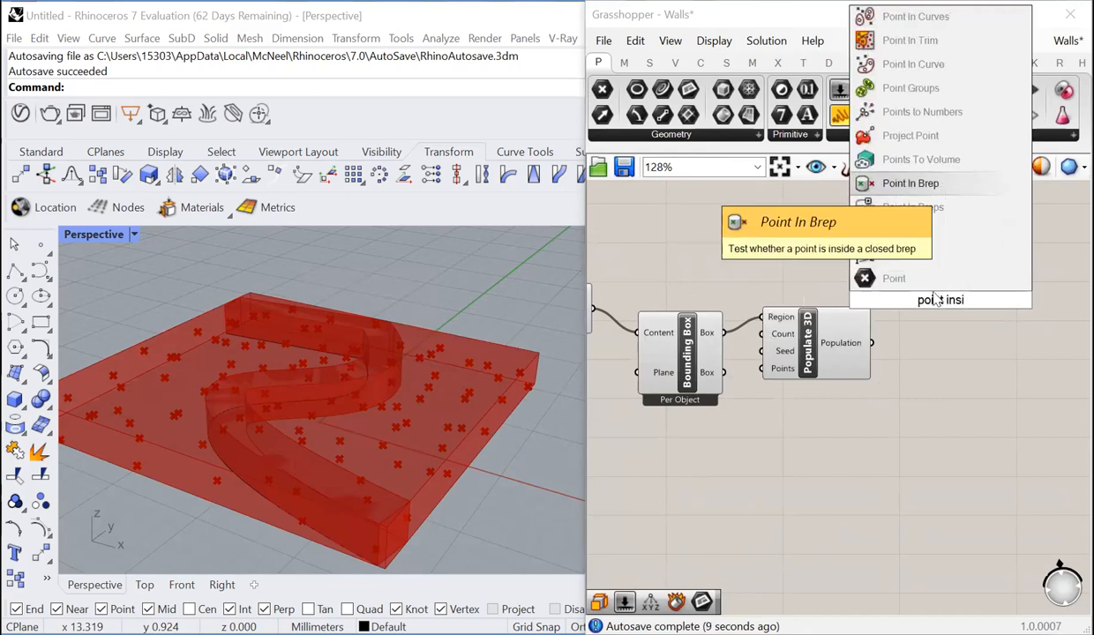
pyautogui.click(911, 183)
# - Connect Population to the Point input and Extrusion to the Brep input of Point In Brep
pyautogui.scroll(2, 953, 353)
pyautogui.scroll(-4, 988, 416)
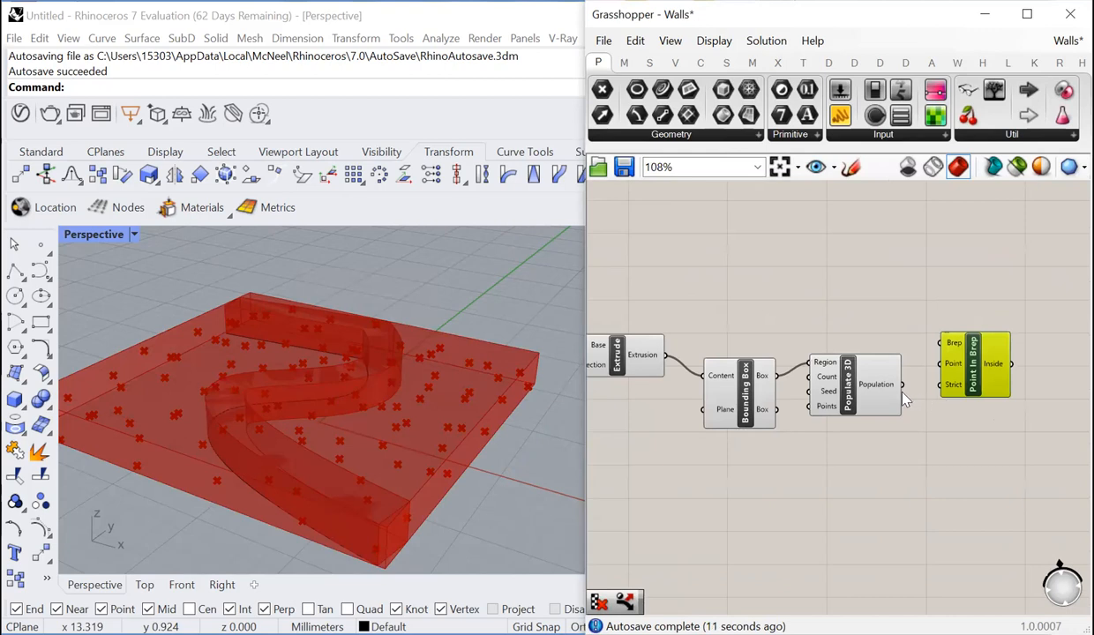
pyautogui.moveTo(903, 385); pyautogui.dragTo(939, 363)
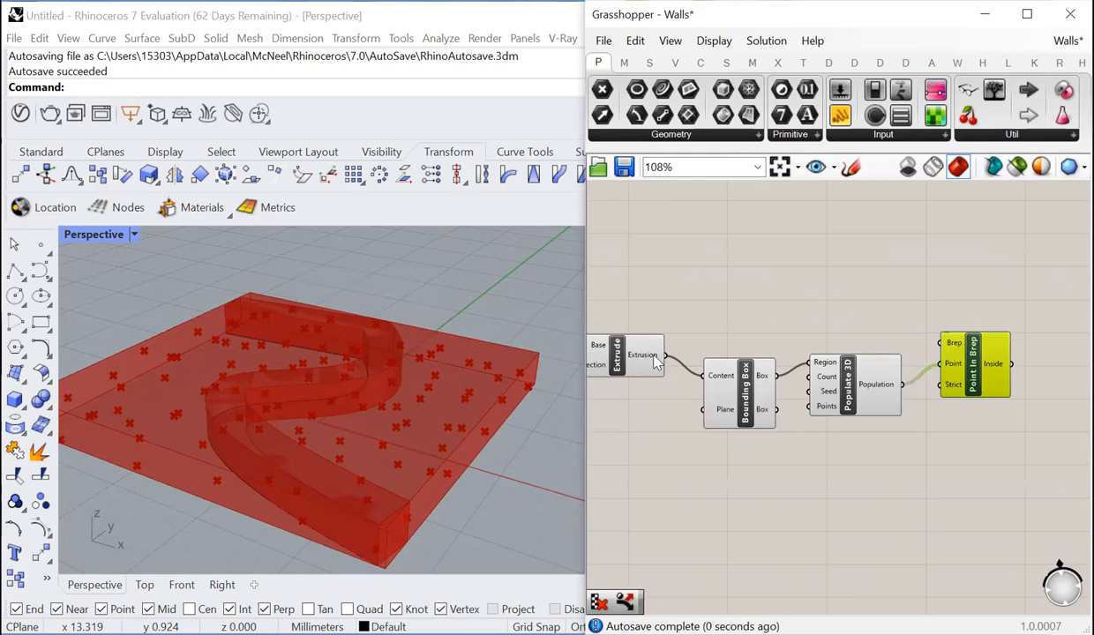
pyautogui.moveTo(664, 356); pyautogui.dragTo(941, 343)
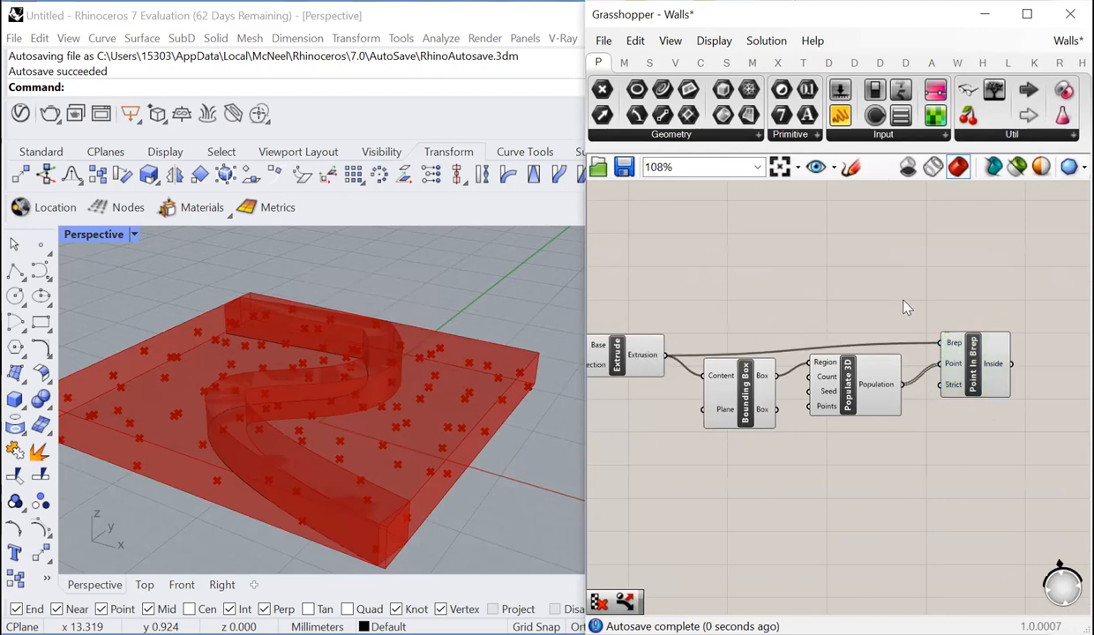
pyautogui.click(993, 380)
pyautogui.scroll(2, 864, 405)
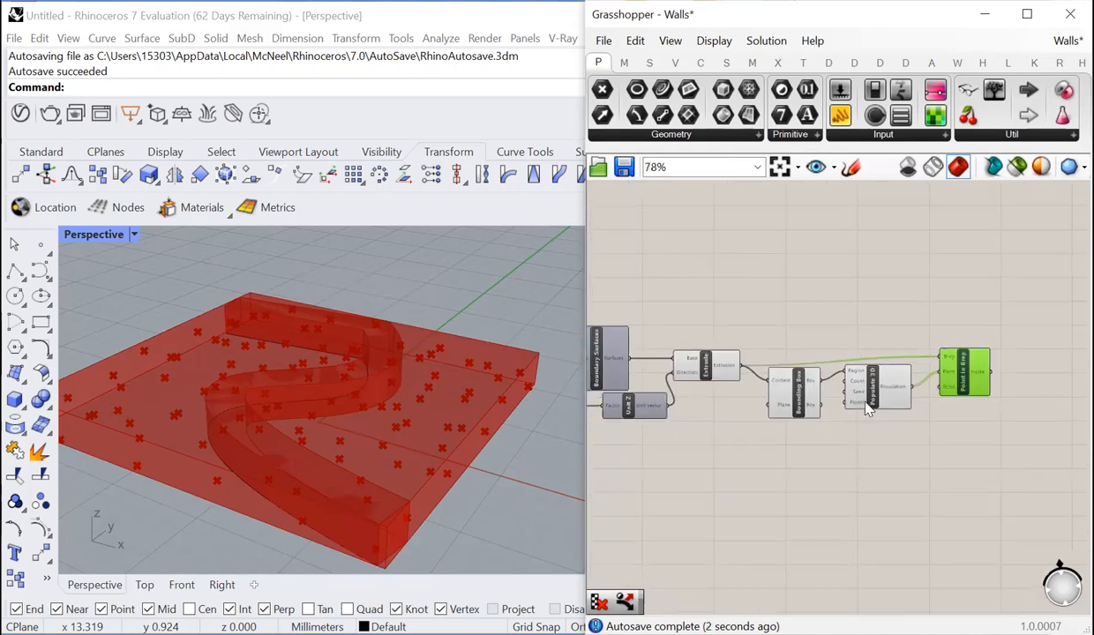
# - Add a number slider of 1200, connect it to the Count input of Populate 3D, and lower it to 729
pyautogui.click(768, 451)
pyautogui.doubleClick(769, 451)
pyautogui.write('1200')
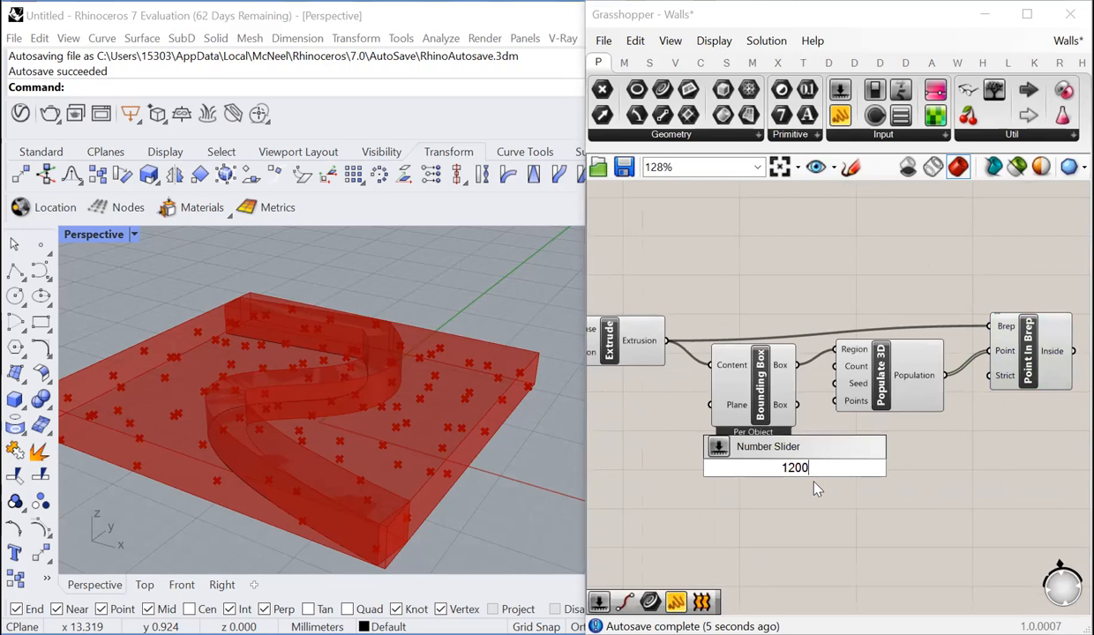
pyautogui.press('Return')
pyautogui.moveTo(836, 468); pyautogui.dragTo(834, 366)
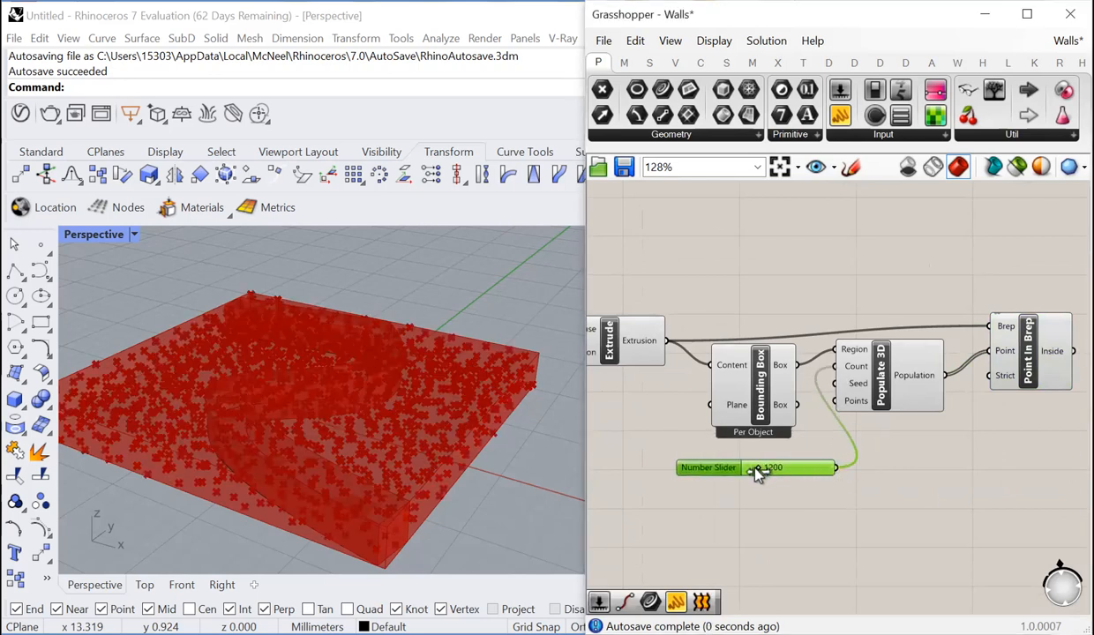
pyautogui.click(711, 488)
pyautogui.scroll(-3, 695, 500)
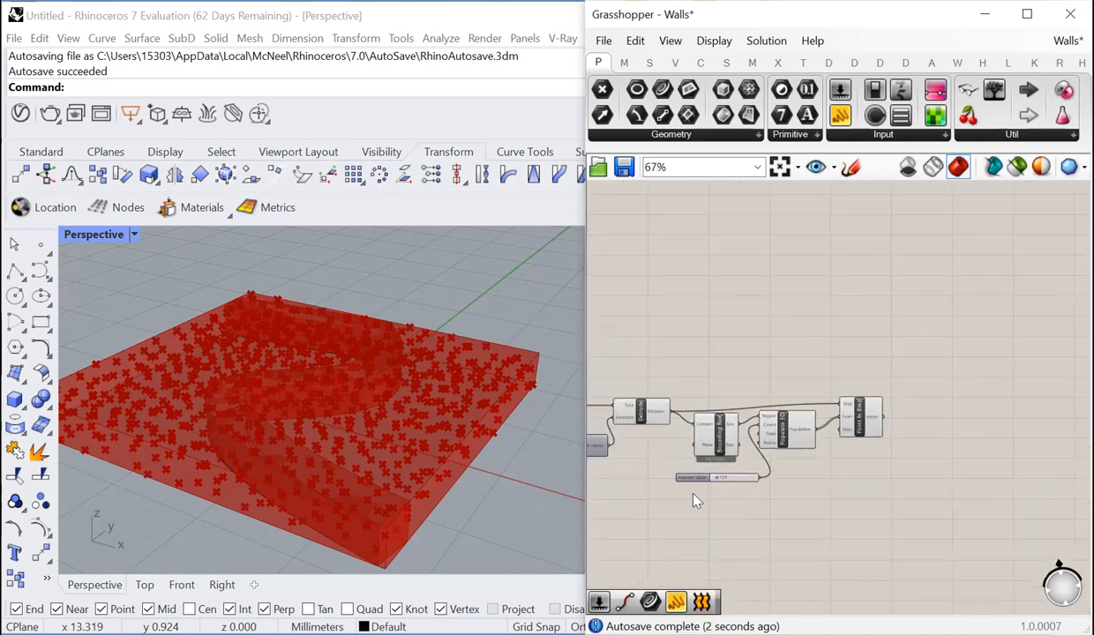
# - Add a Cull Pattern component after Point In Brep
pyautogui.scroll(3, 904, 428)
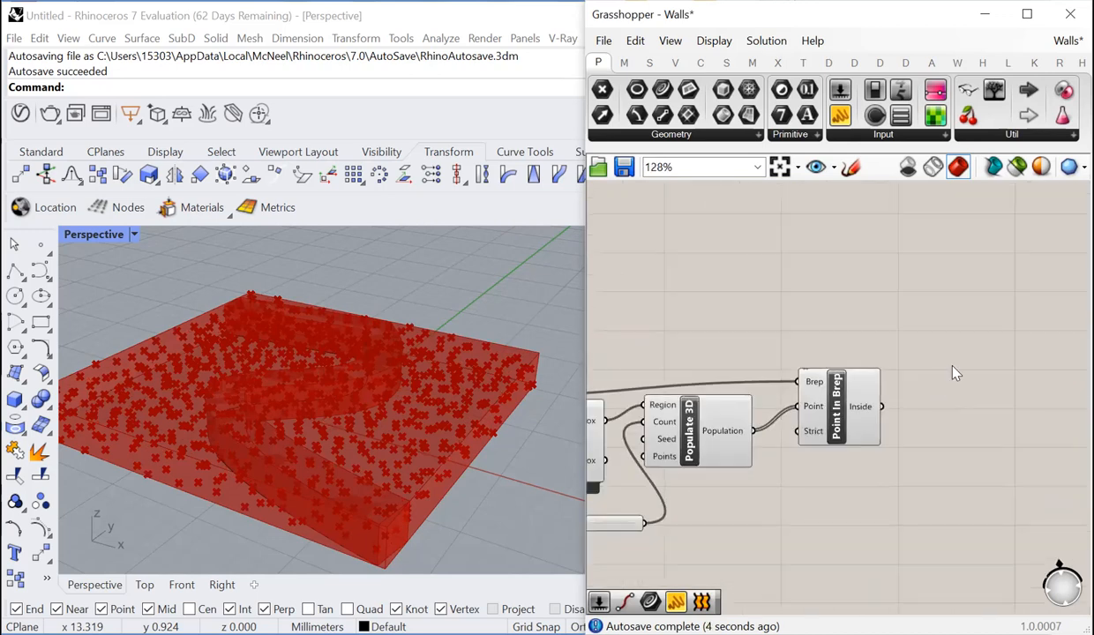
pyautogui.doubleClick(953, 372)
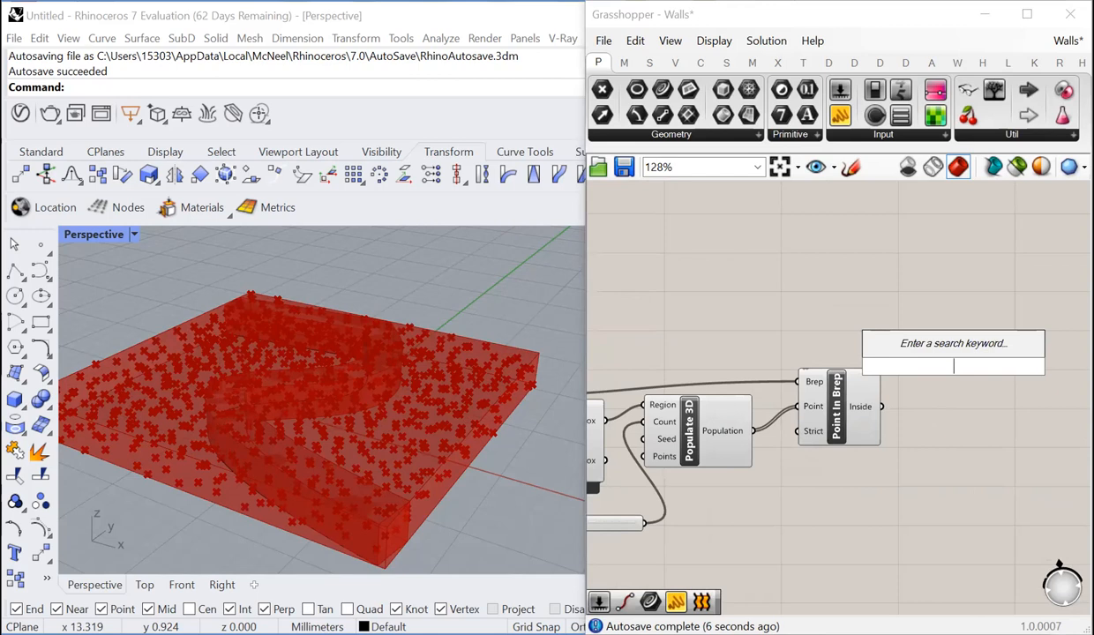
pyautogui.write('cull')
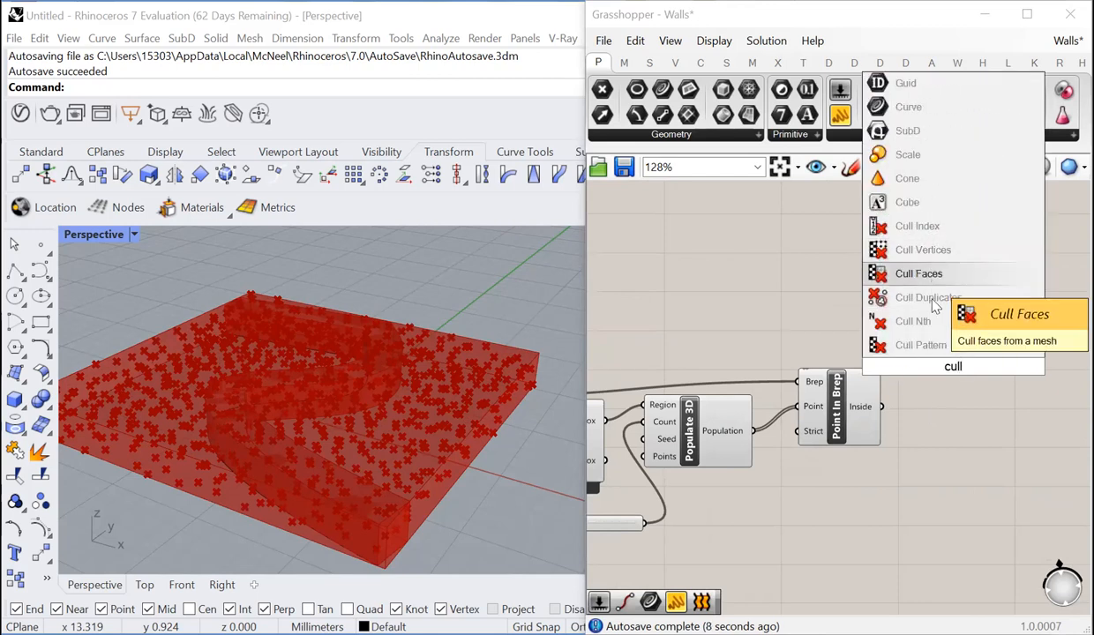
pyautogui.click(922, 345)
pyautogui.scroll(-2, 986, 381)
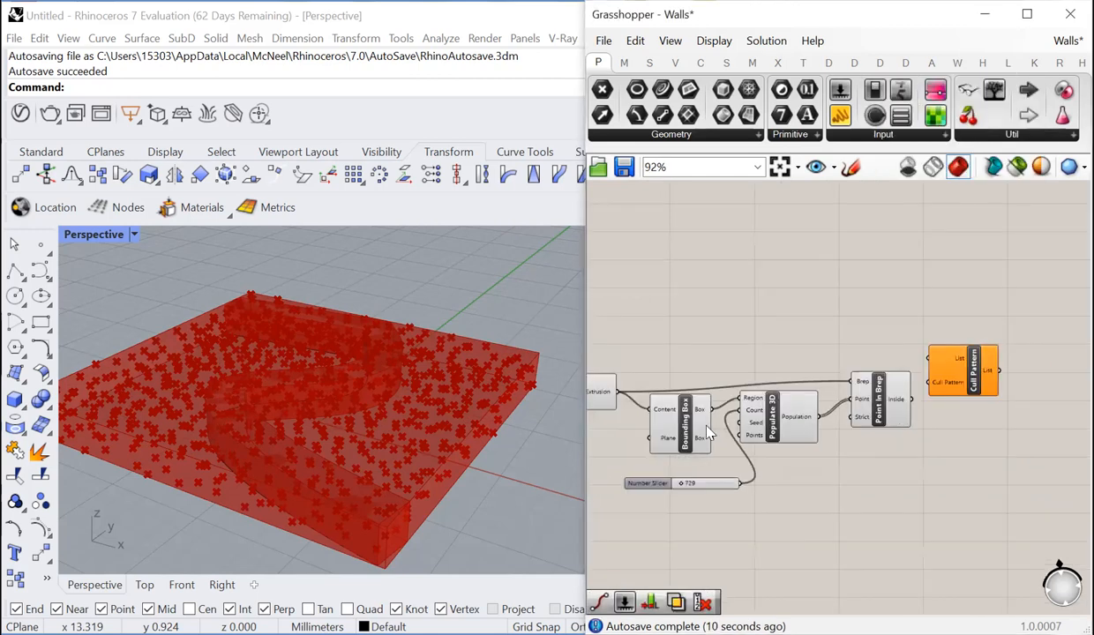
# - Connect Population to the List input and Inside to the Cull Pattern input, and check the culled points in the viewport
pyautogui.moveTo(819, 416); pyautogui.dragTo(929, 358)
pyautogui.moveTo(912, 400); pyautogui.dragTo(940, 385)
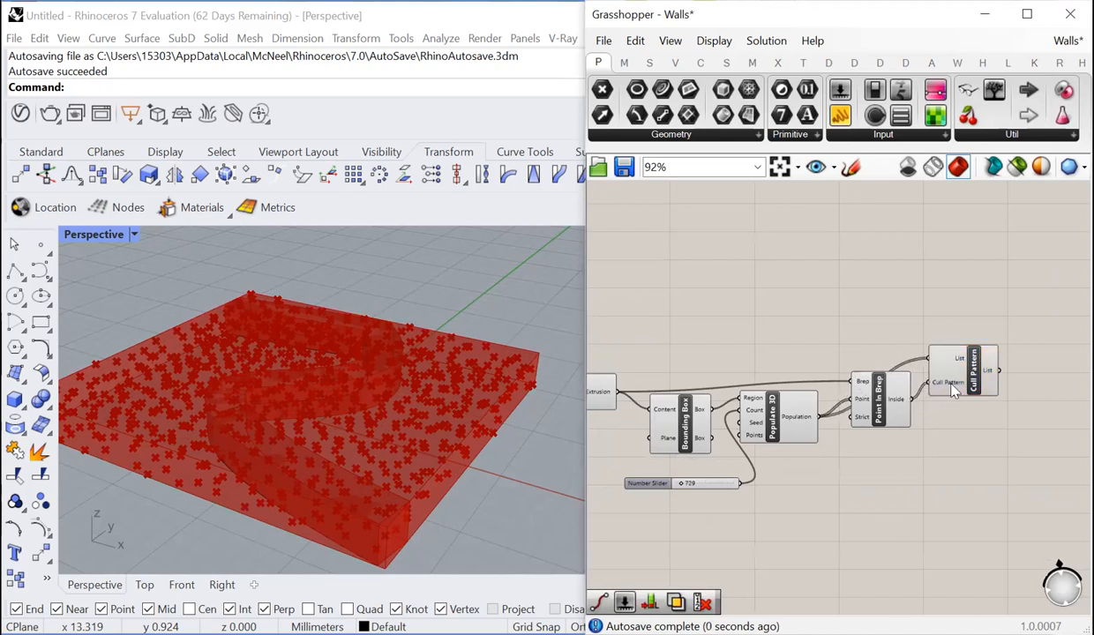
pyautogui.click(974, 391)
pyautogui.moveTo(511, 295); pyautogui.dragTo(469, 363, button='right')
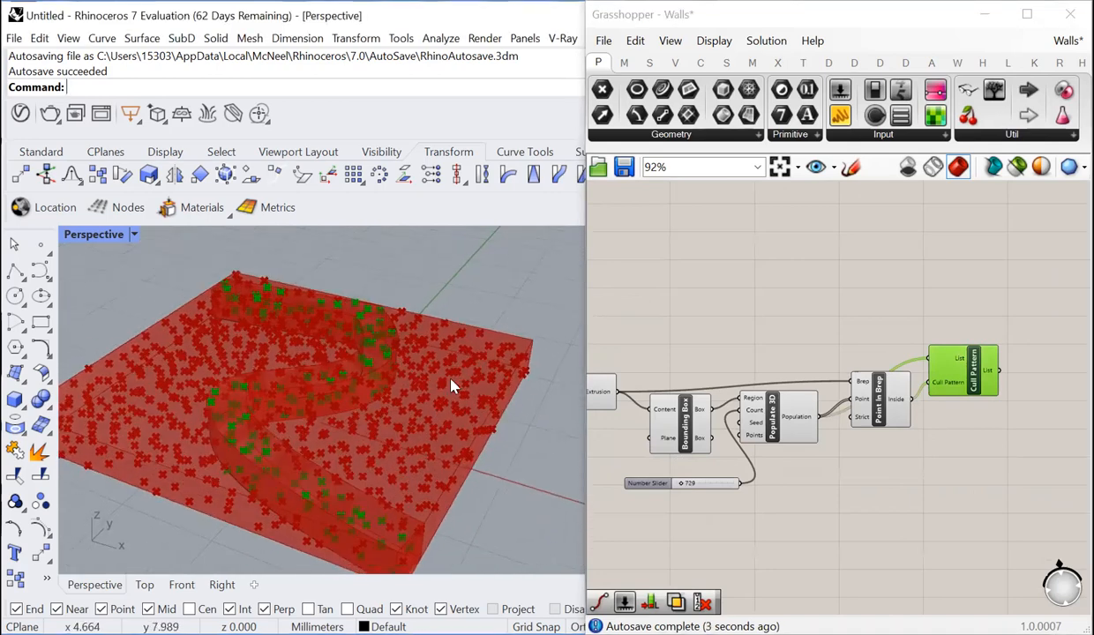
pyautogui.scroll(2, 905, 400)
pyautogui.moveTo(894, 405)
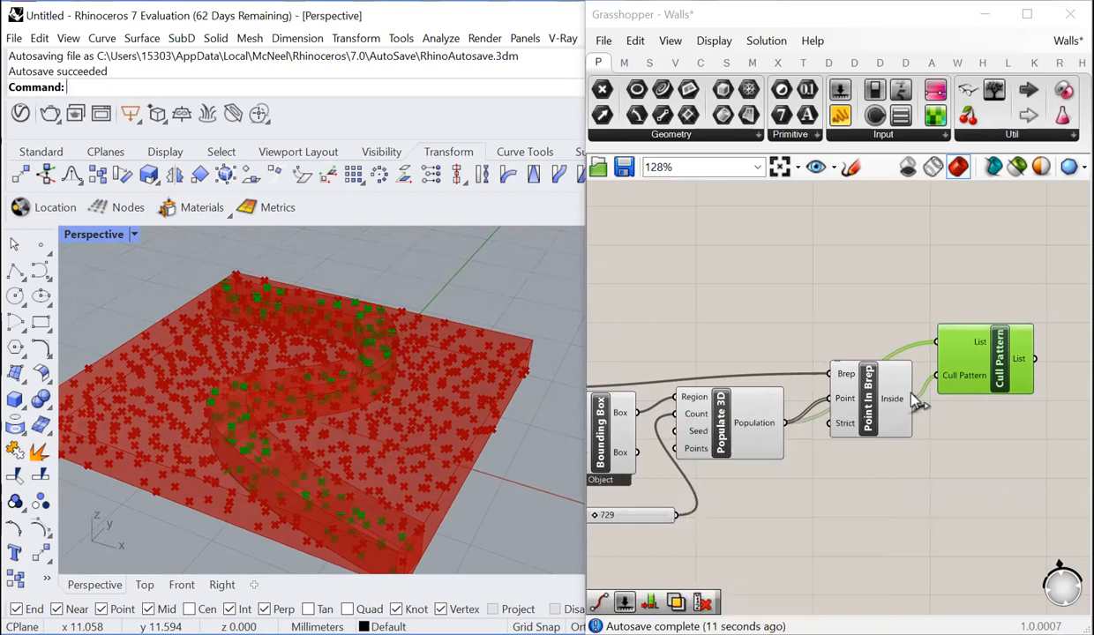
pyautogui.moveTo(953, 382)
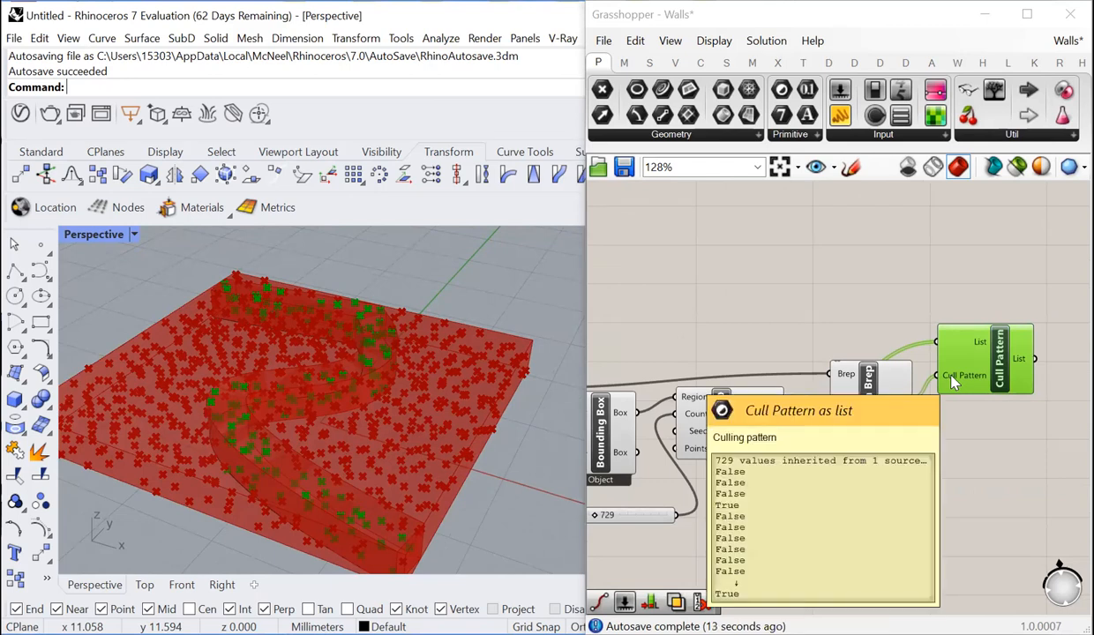
# - Turn off the preview of the preceding components so that only the Cull Pattern points are previewed
pyautogui.scroll(-5, 916, 360)
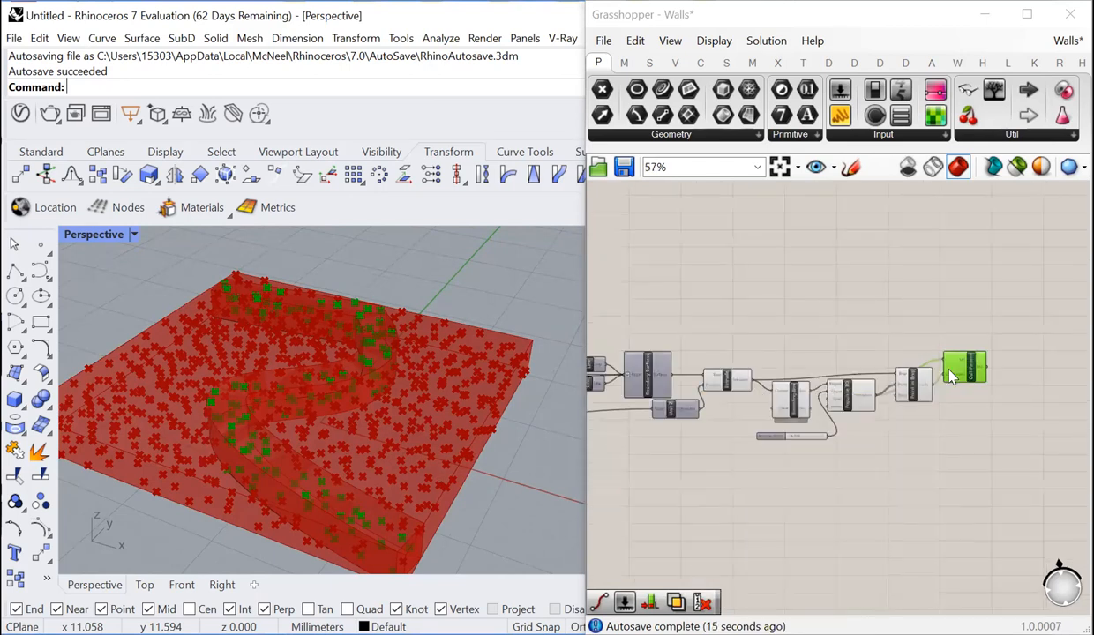
pyautogui.hotkey('ctrl', 'a')
pyautogui.rightClick(723, 397)
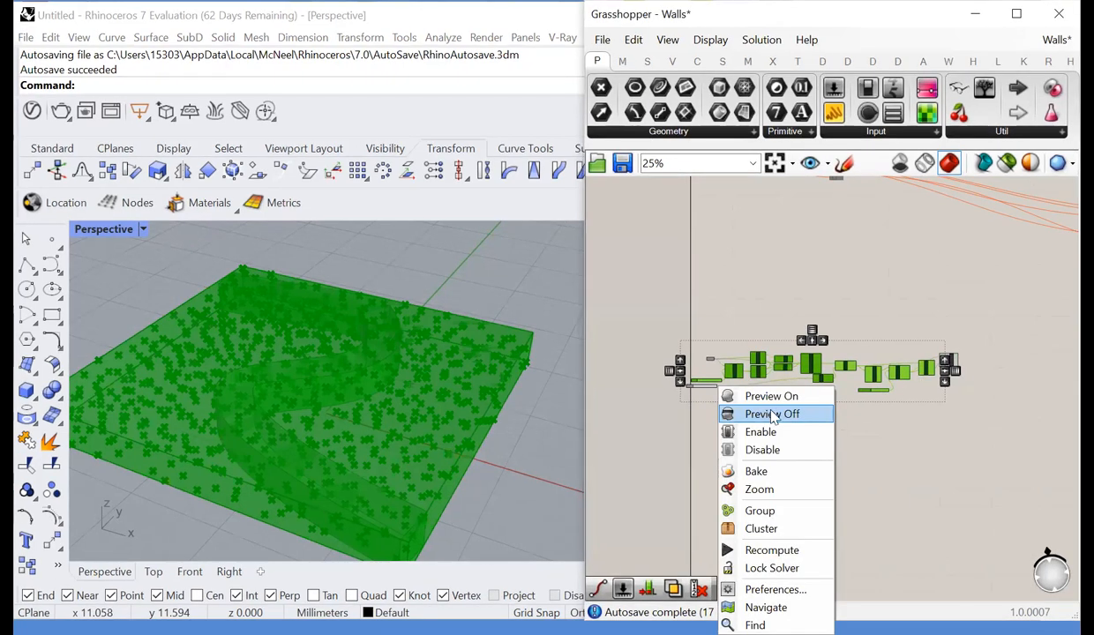
pyautogui.click(780, 415)
# - Add a Voronoi 3D component after Cull Pattern
pyautogui.scroll(-2, 932, 423)
pyautogui.scroll(8, 801, 371)
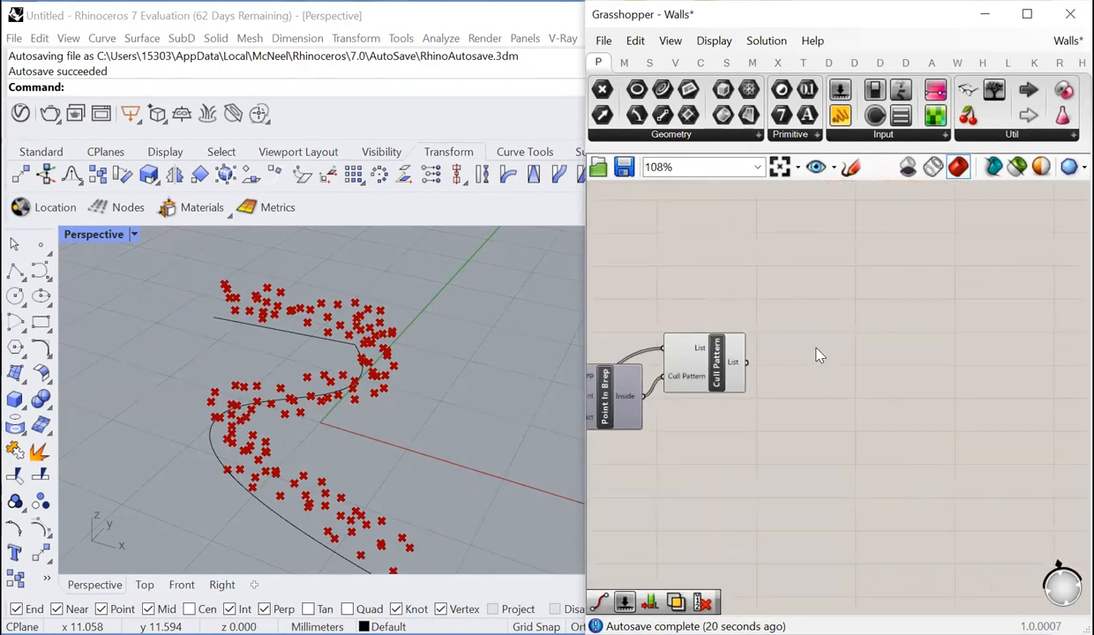
pyautogui.doubleClick(819, 355)
pyautogui.write('vo')
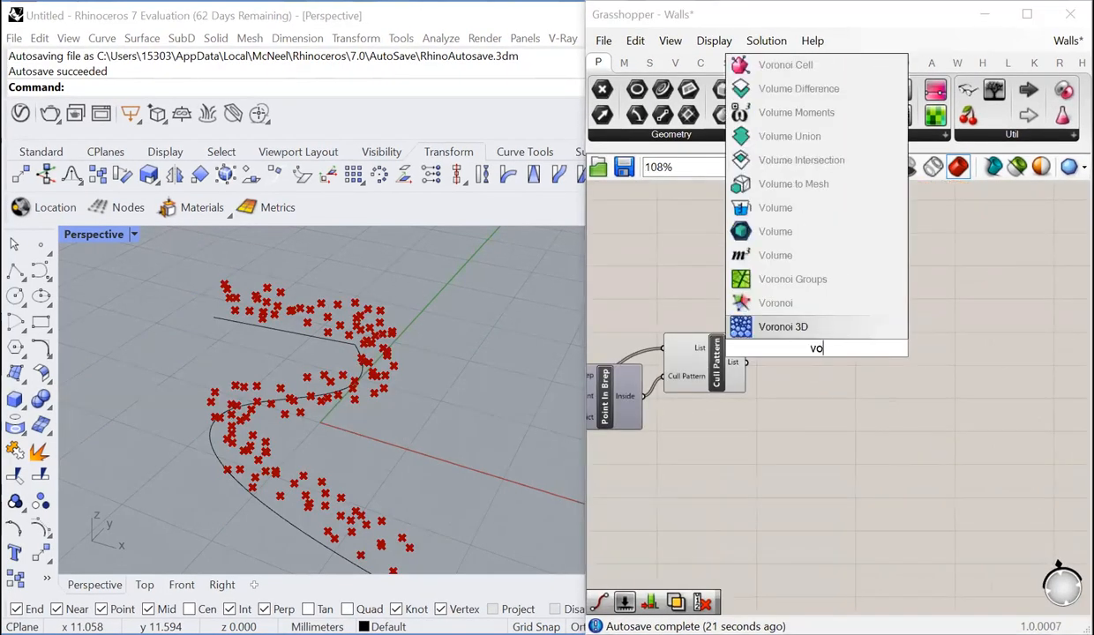
pyautogui.write('ronoi')
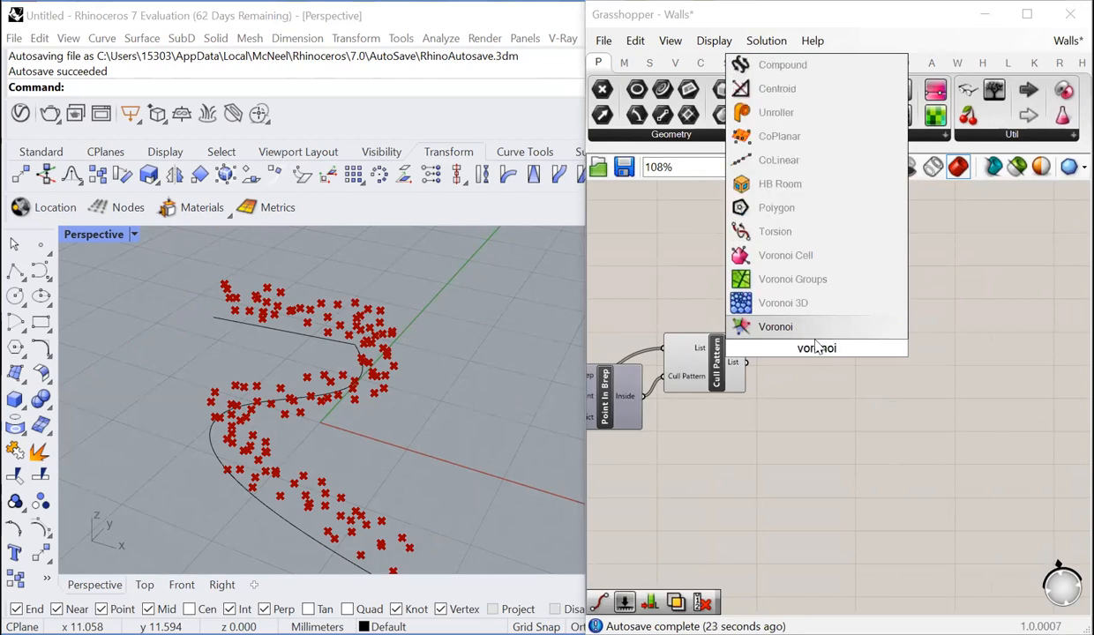
pyautogui.click(783, 303)
pyautogui.scroll(2, 748, 379)
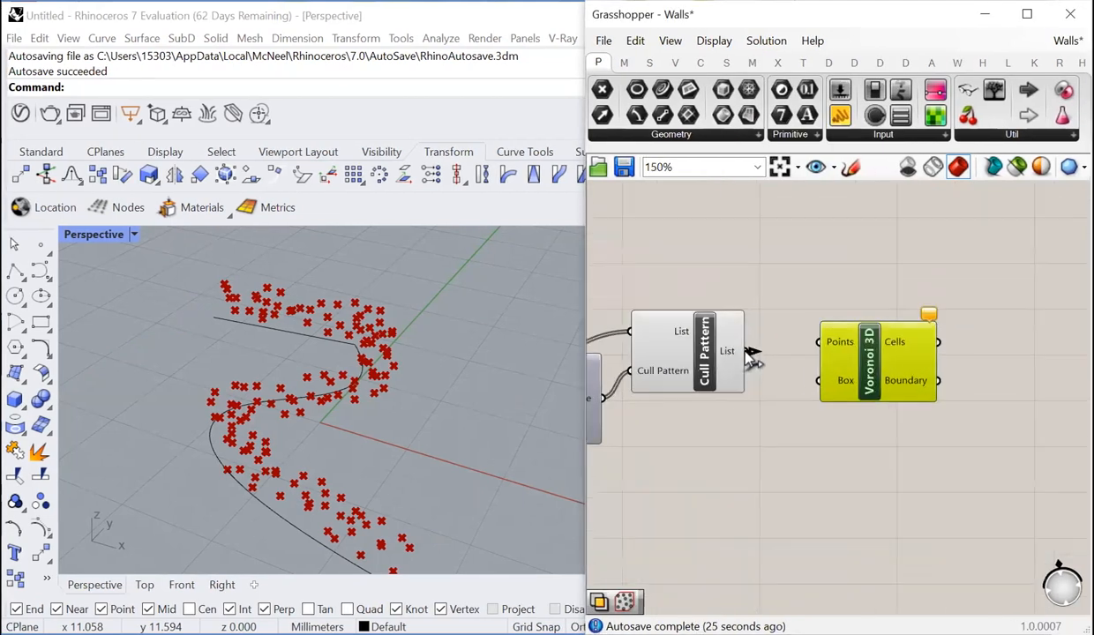
# - Connect the List output of Cull Pattern to the Points input of Voronoi 3D
pyautogui.moveTo(886, 362)
pyautogui.mouseDown()
pyautogui.moveTo(935, 378)
pyautogui.moveTo(876, 358)
pyautogui.mouseUp()
pyautogui.click(897, 309)
pyautogui.scroll(-1, 896, 310)
pyautogui.scroll(1, 895, 375)
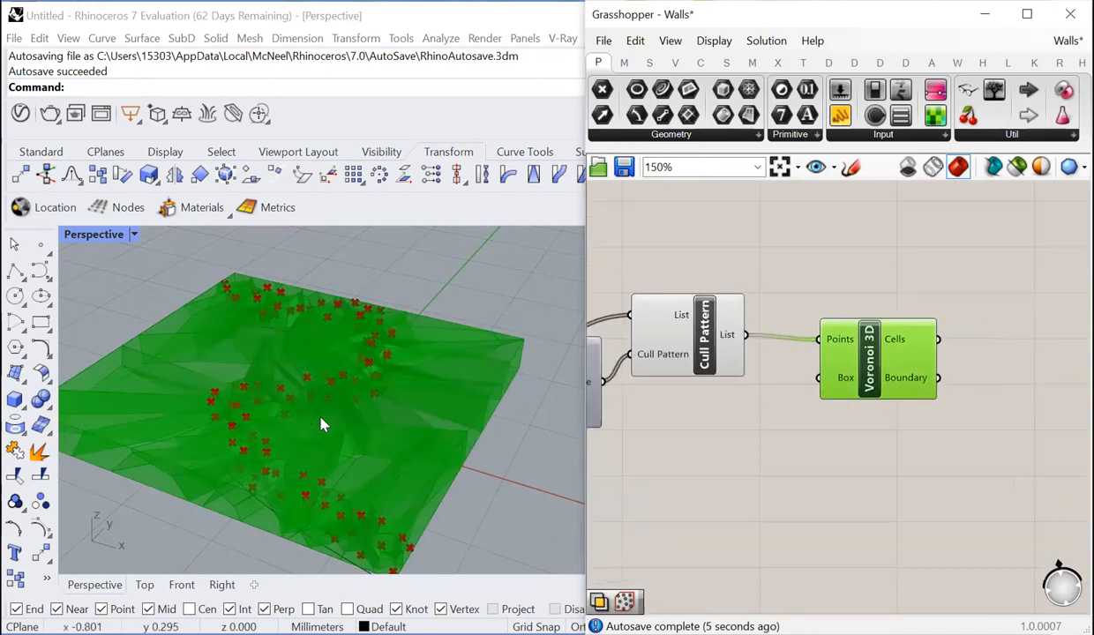
# - Add a Solid Intersection component after Voronoi 3D
pyautogui.click(697, 428)
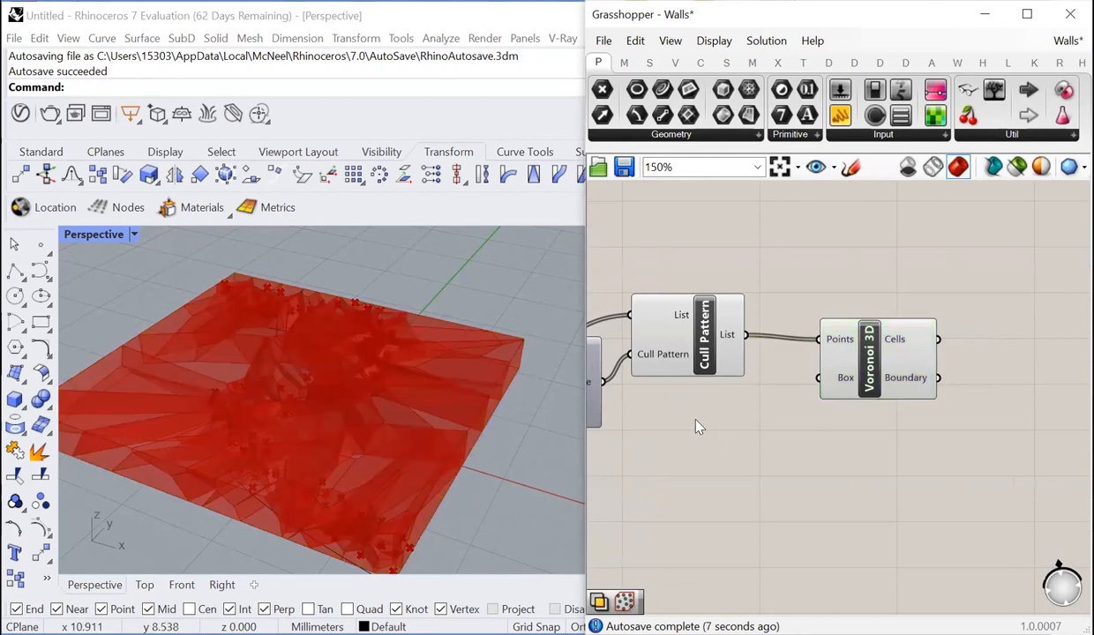
pyautogui.scroll(-2, 697, 424)
pyautogui.scroll(2, 869, 438)
pyautogui.doubleClick(939, 310)
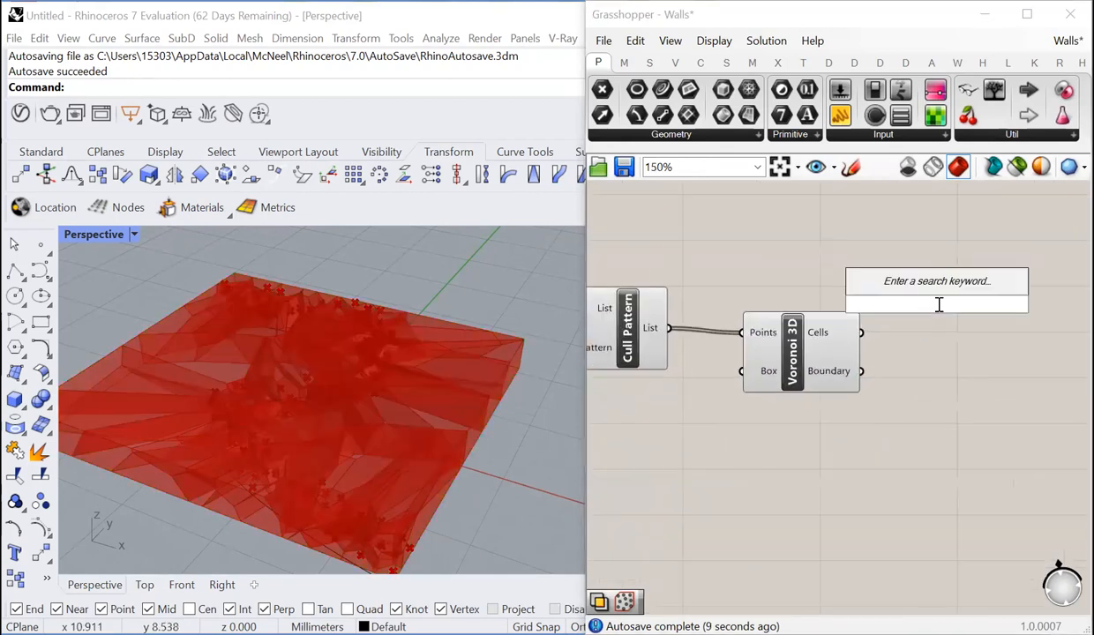
pyautogui.write('region')
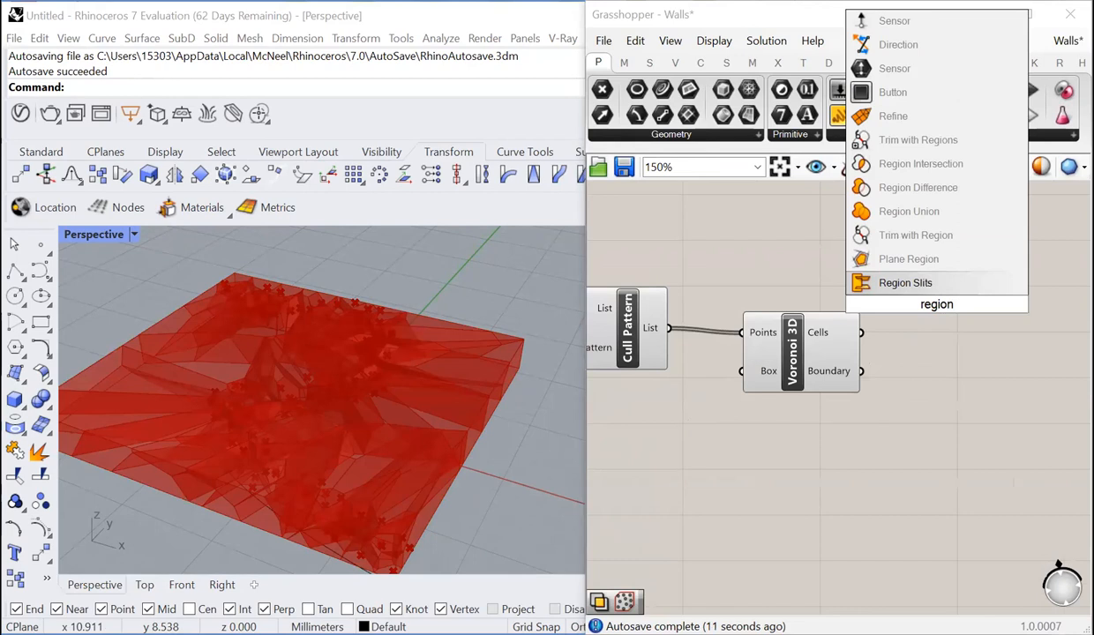
pyautogui.press('BackSpace')
pyautogui.press('BackSpace')
pyautogui.press('BackSpace')
pyautogui.press('BackSpace')
pyautogui.press('BackSpace')
pyautogui.write('sol')
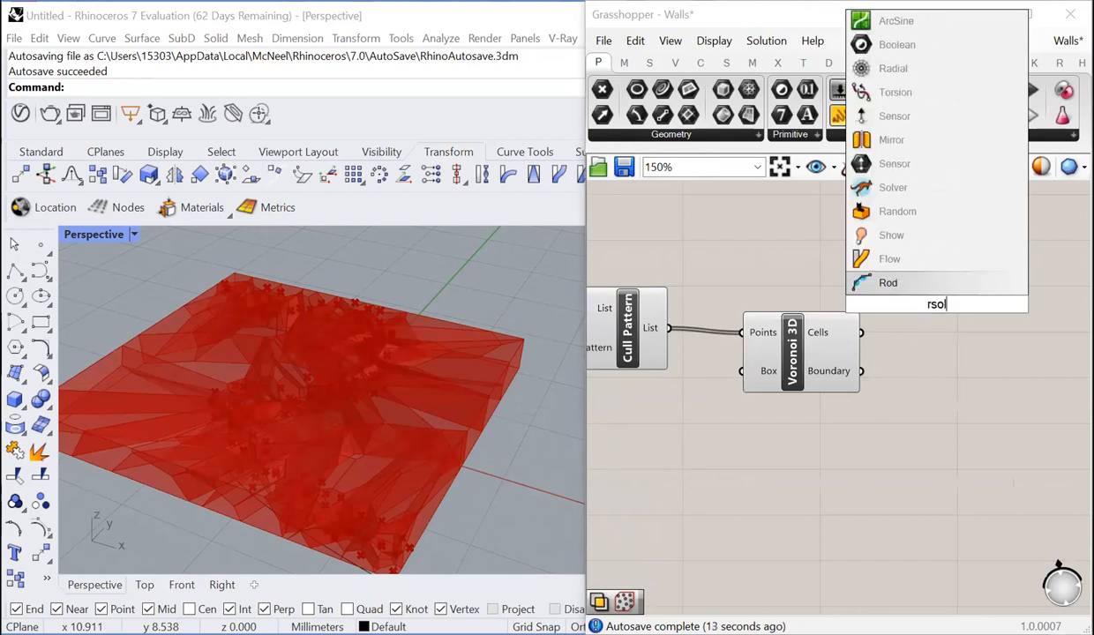
pyautogui.write('id intersect')
pyautogui.press('BackSpace')
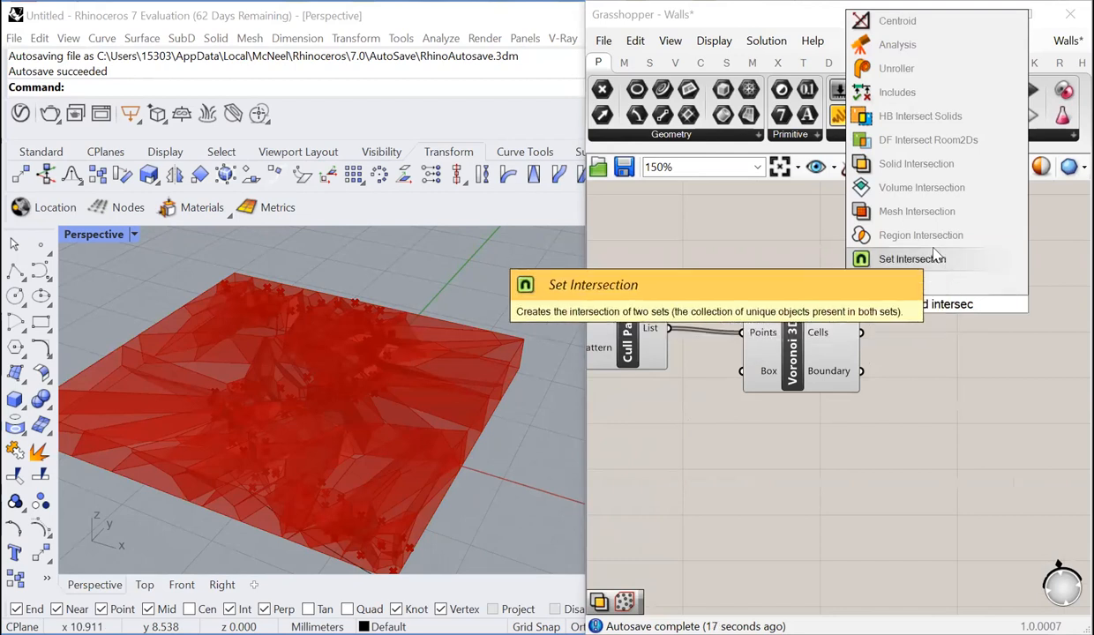
pyautogui.press('BackSpace')
pyautogui.press('BackSpace')
pyautogui.press('BackSpace')
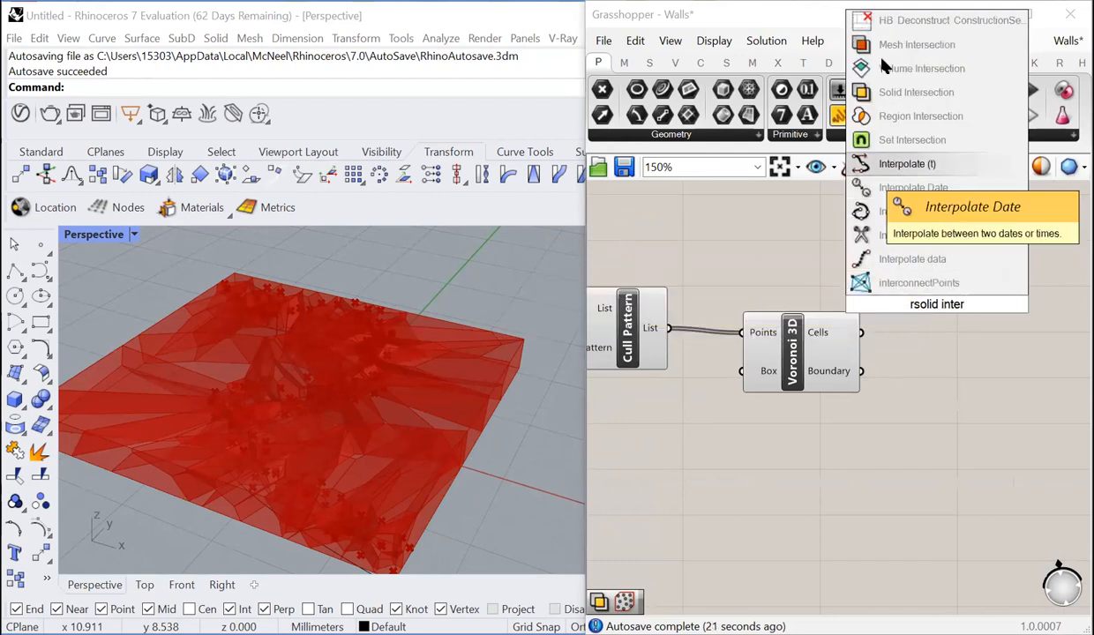
pyautogui.click(923, 92)
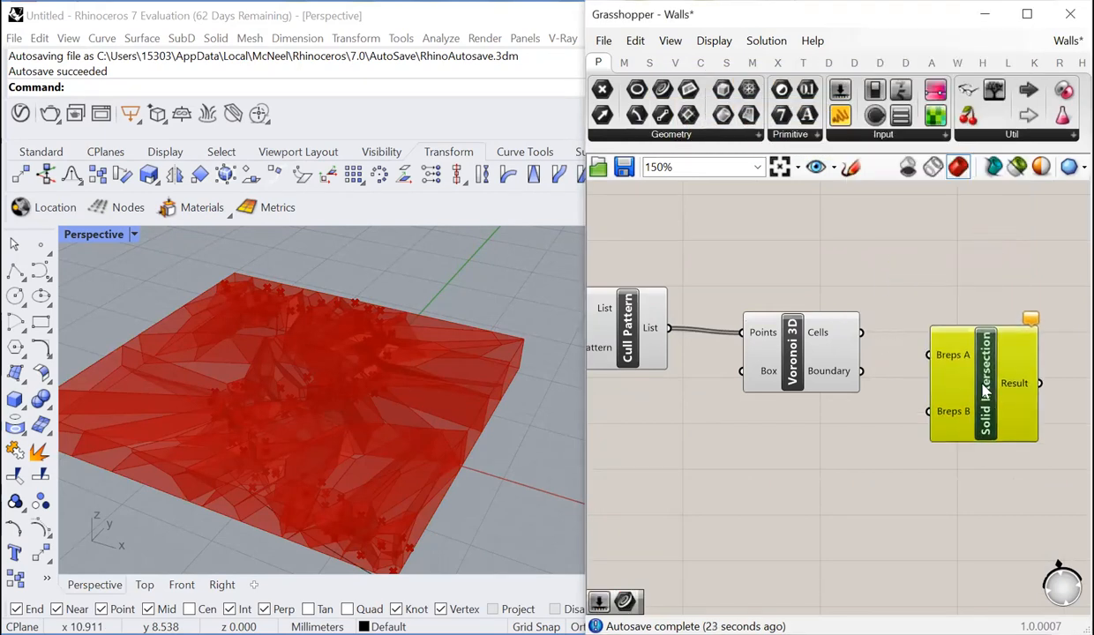
# - Connect the Cells output of Voronoi 3D to Breps A and the Extrusion output of Extrude to Breps B
pyautogui.moveTo(861, 333); pyautogui.dragTo(968, 357)
pyautogui.scroll(-2, 984, 374)
pyautogui.scroll(1, 967, 404)
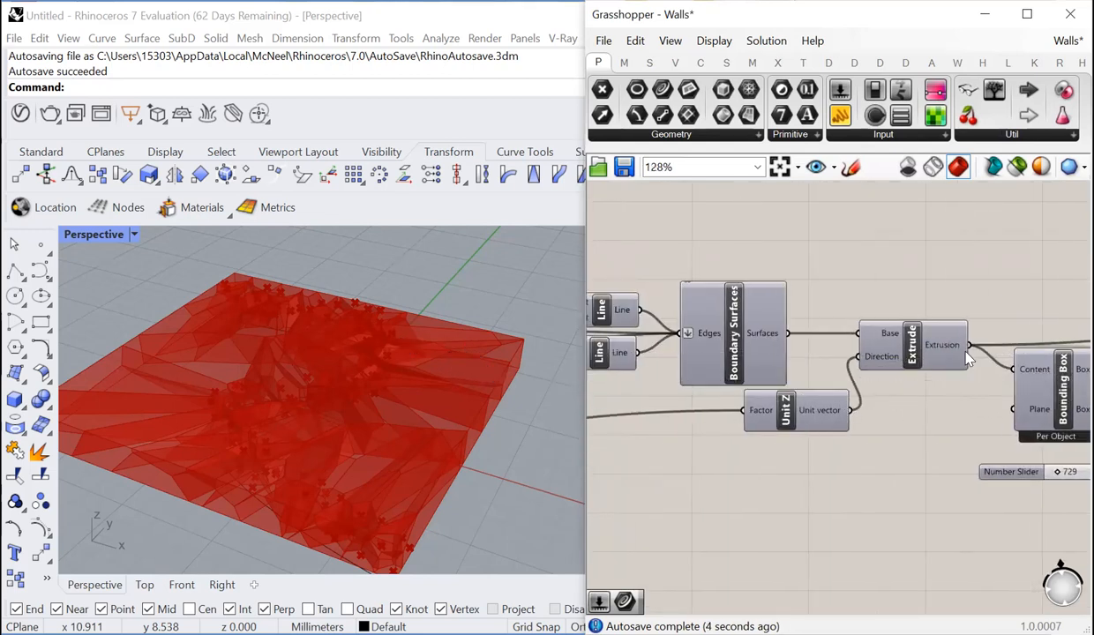
pyautogui.scroll(-8, 692, 408)
# - Turn off the preview of all components preceding Solid Intersection so that only the intersected wall cells are previewed
pyautogui.moveTo(936, 335); pyautogui.dragTo(664, 477)
pyautogui.rightClick(668, 396)
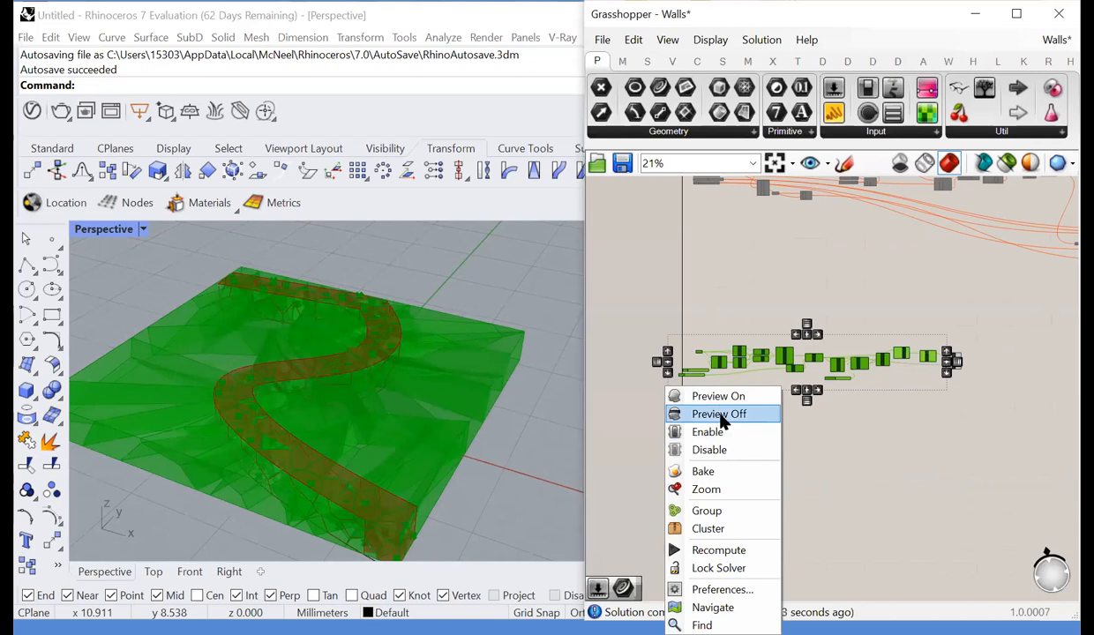
pyautogui.click(721, 415)
pyautogui.click(906, 401)
pyautogui.scroll(9, 946, 353)
pyautogui.click(889, 351)
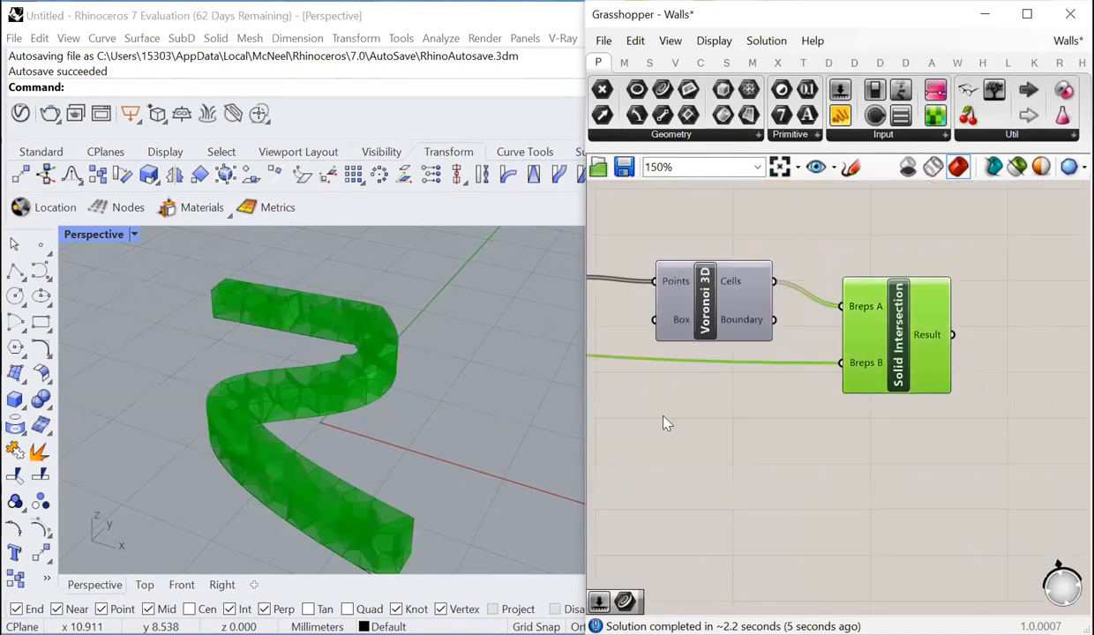
pyautogui.click(785, 415)
# - Check the intersected cells in the viewport and add a uniform Scale component after Solid Intersection
pyautogui.scroll(-2, 830, 380)
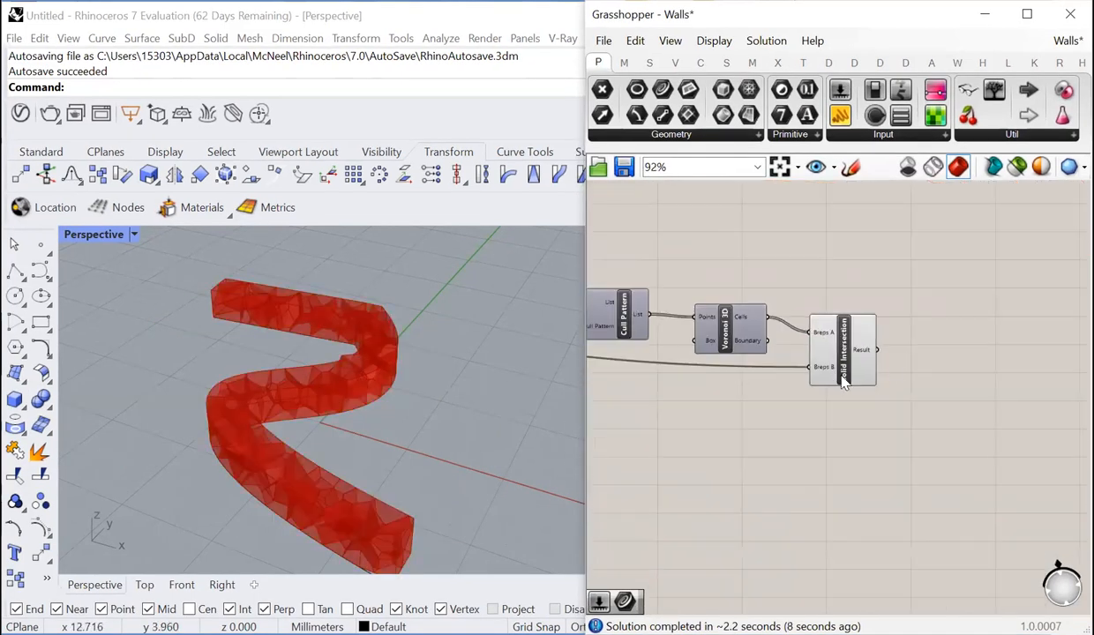
pyautogui.scroll(4, 845, 370)
pyautogui.moveTo(472, 468); pyautogui.dragTo(362, 516, button='right')
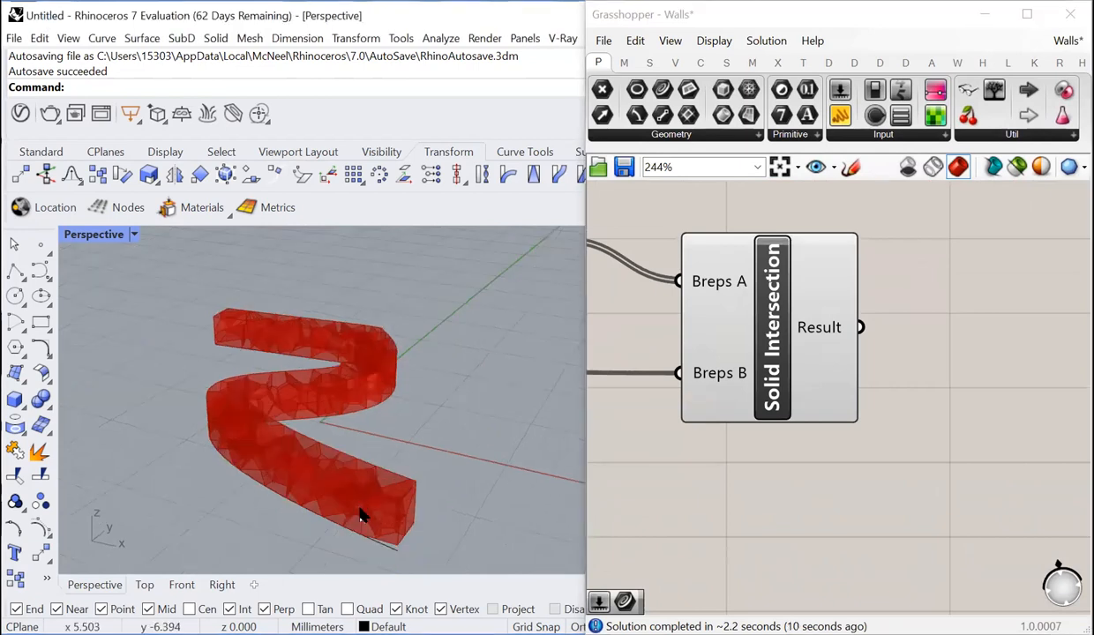
pyautogui.scroll(3, 364, 514)
pyautogui.scroll(-2, 414, 477)
pyautogui.scroll(-2, 727, 479)
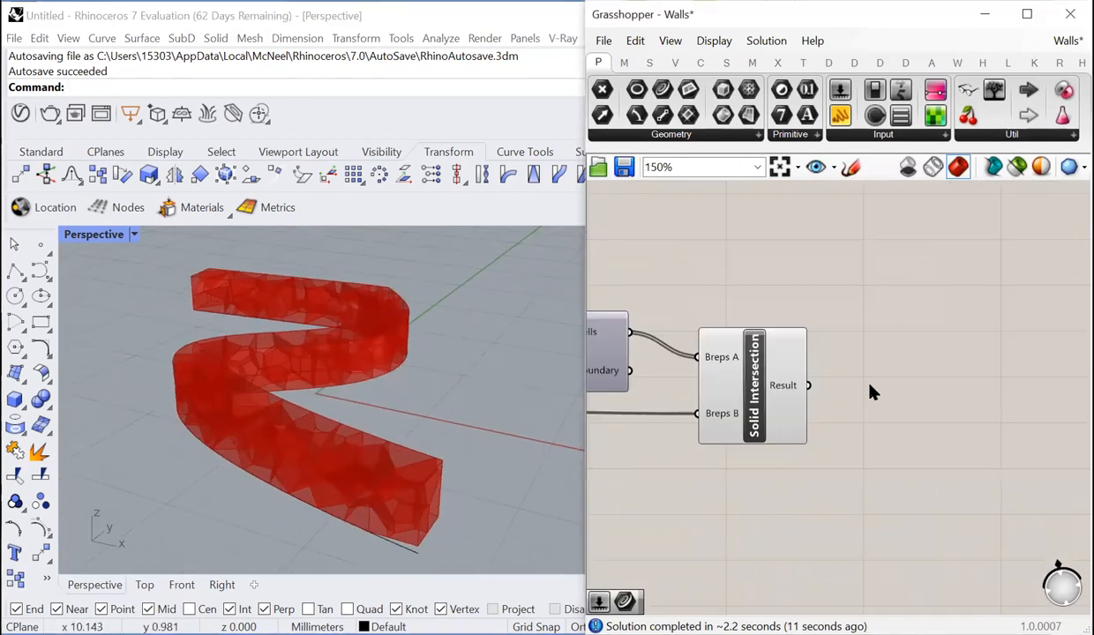
pyautogui.doubleClick(875, 386)
pyautogui.write('scale')
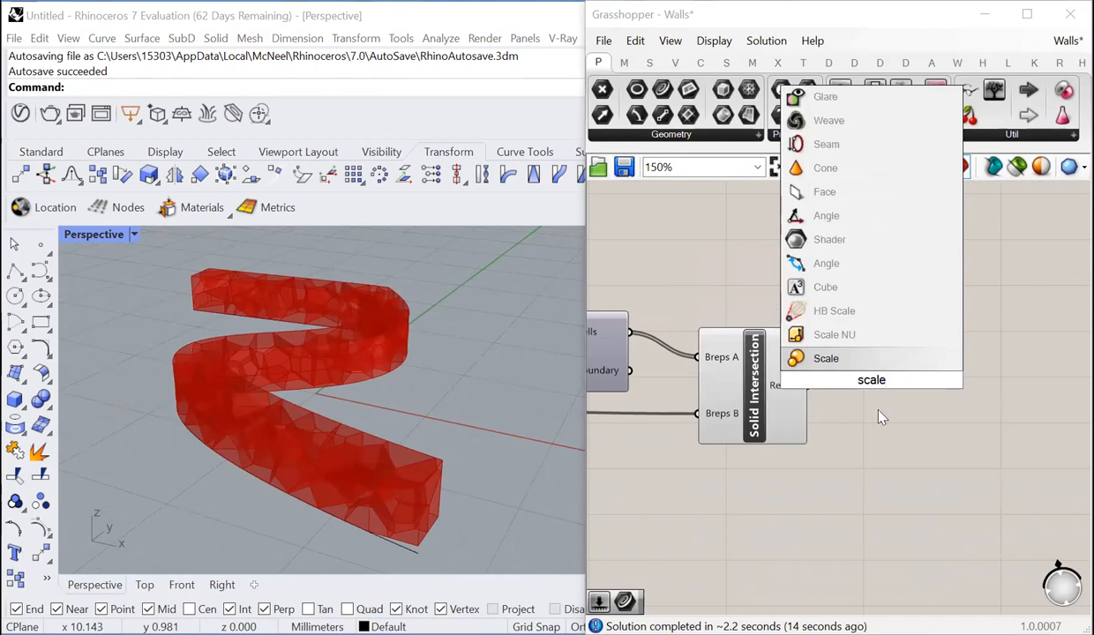
pyautogui.click(838, 358)
pyautogui.scroll(-1, 779, 397)
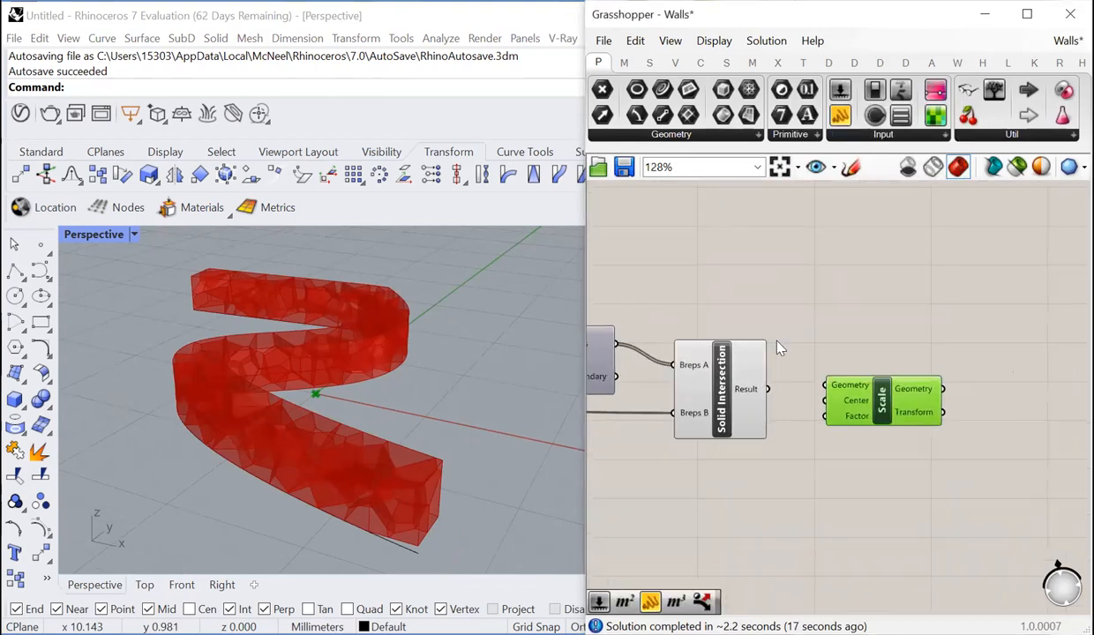
pyautogui.doubleClick(826, 329)
pyautogui.write('vol')
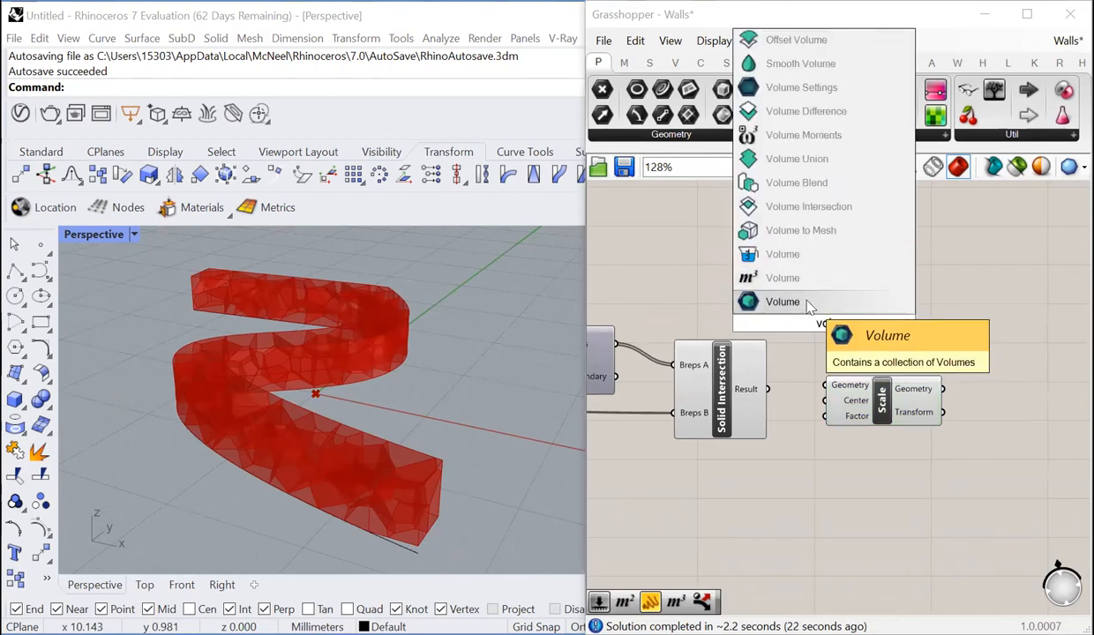
pyautogui.click(931, 498)
# - Connect the List output of Cull Pattern to Scale's Center input and the Solid Intersection Result to its Geometry input
pyautogui.scroll(-3, 988, 401)
pyautogui.scroll(1, 742, 394)
pyautogui.scroll(2, 729, 395)
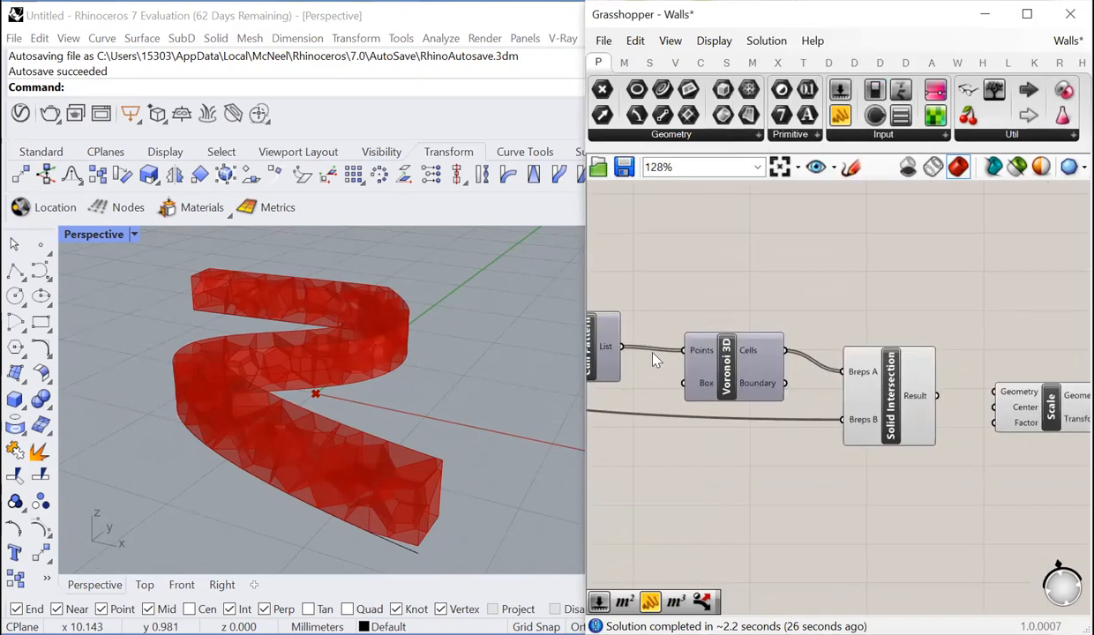
pyautogui.scroll(-1, 916, 382)
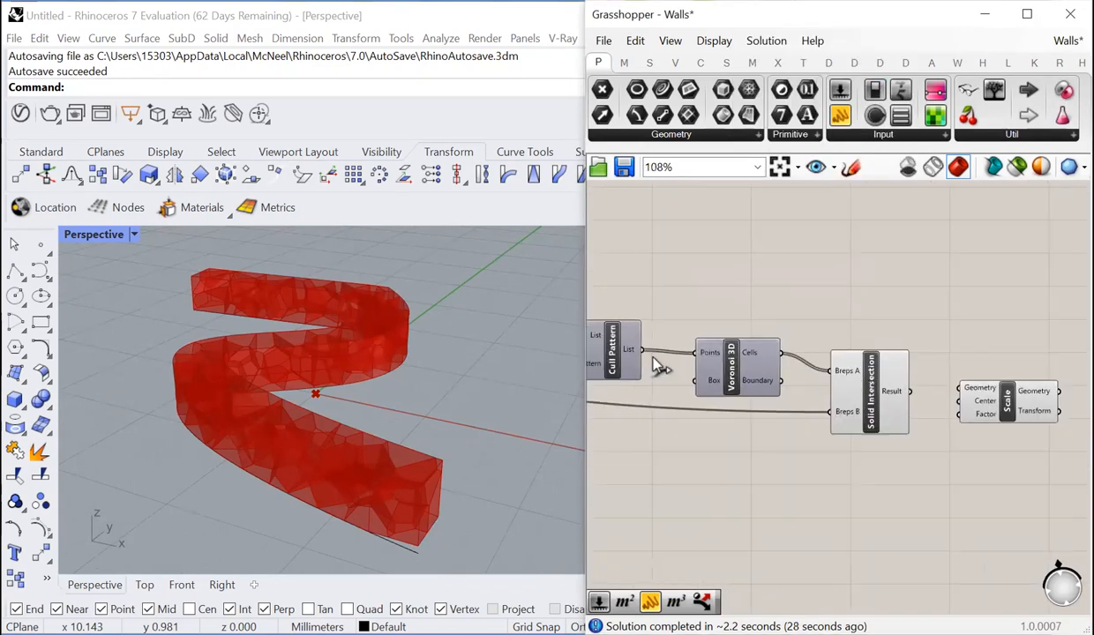
pyautogui.moveTo(625, 448); pyautogui.dragTo(918, 404)
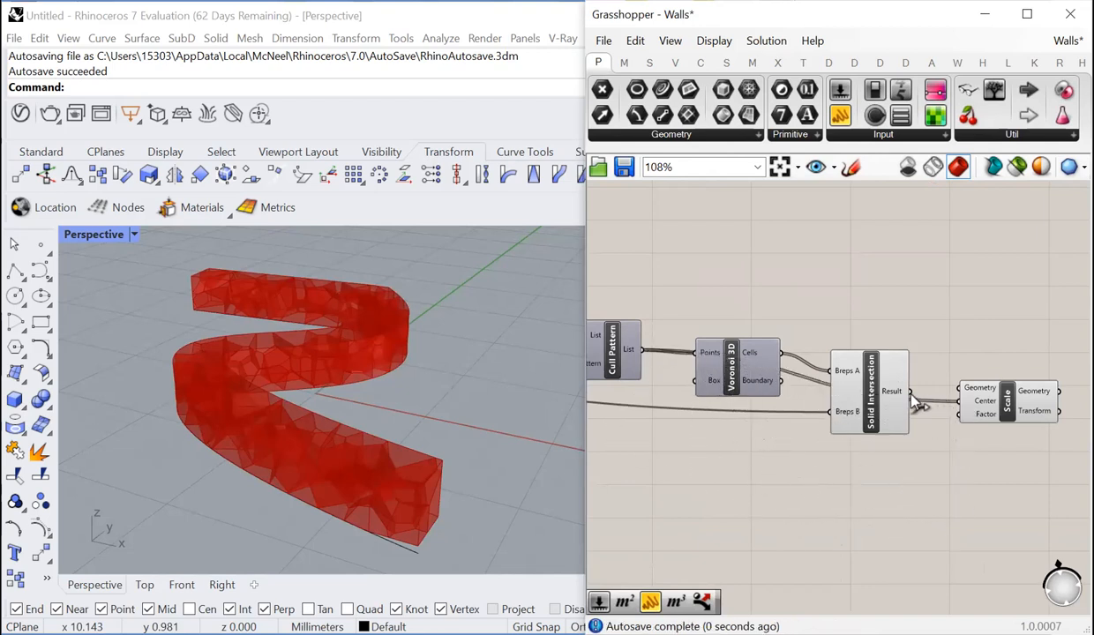
# - Add a number slider ranging from 0.90 to 1.00, set at 0.90, and connect it to Scale's Factor input
pyautogui.doubleClick(929, 471)
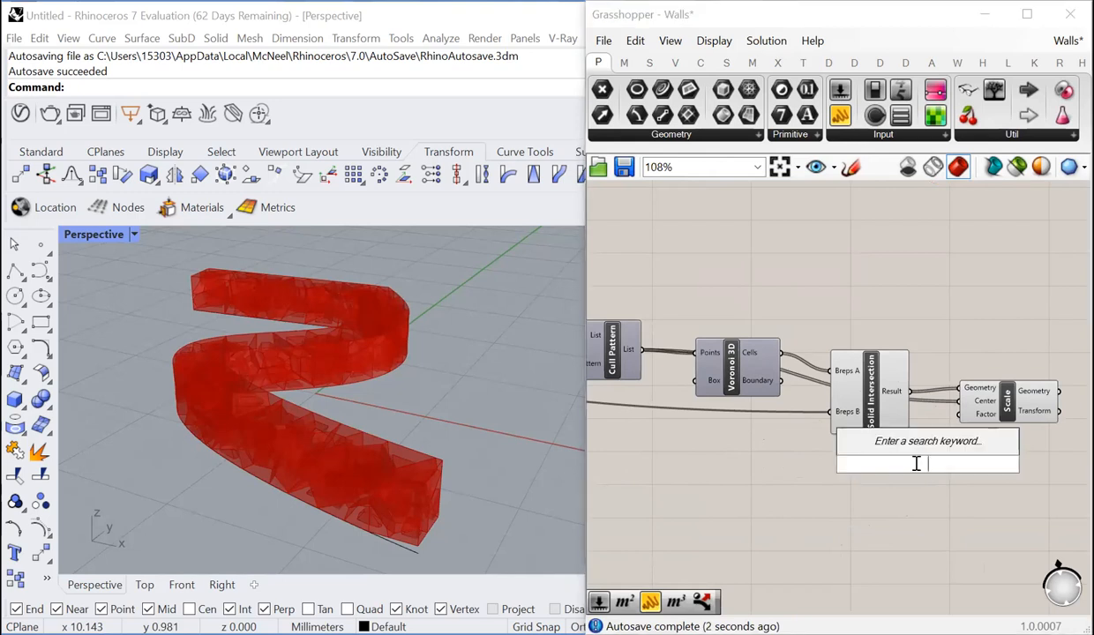
pyautogui.write('.9')
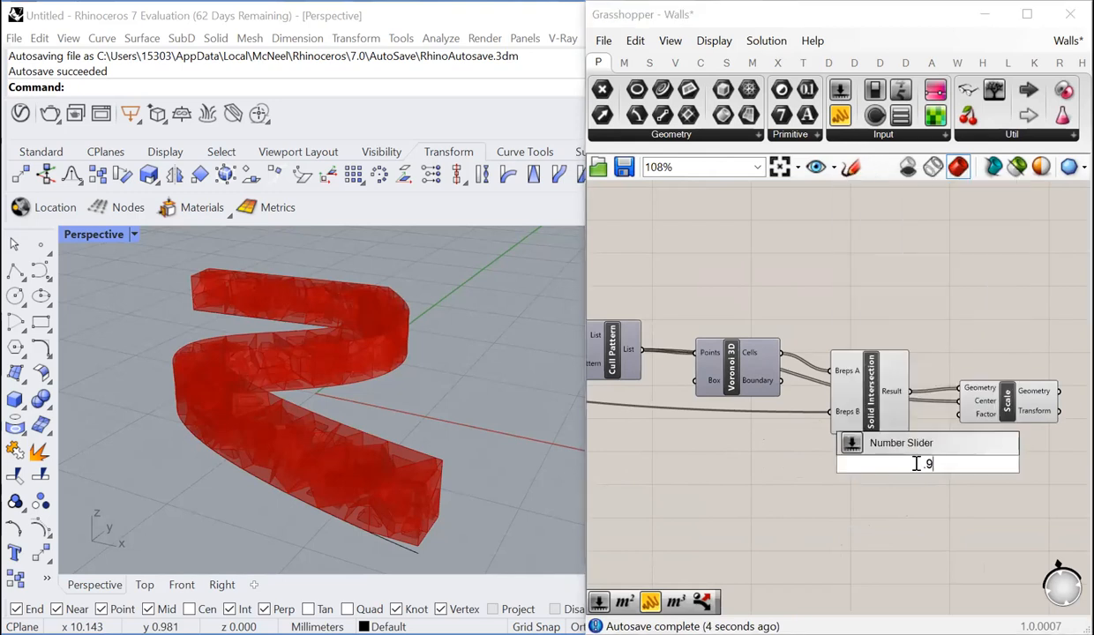
pyautogui.write('..1.00')
pyautogui.press('Return')
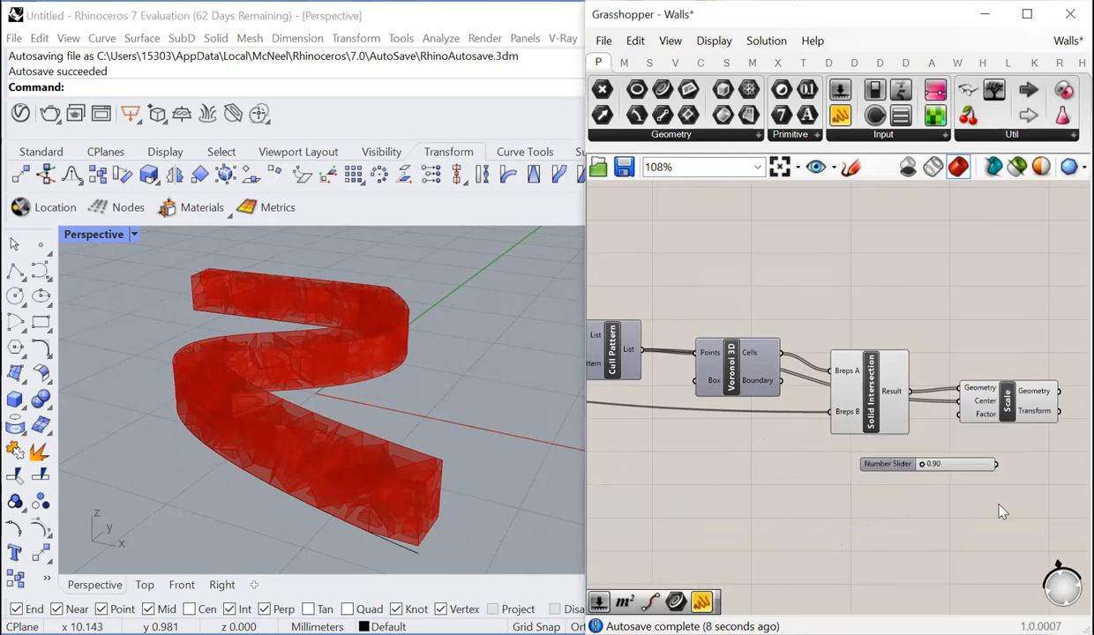
pyautogui.moveTo(996, 464); pyautogui.dragTo(959, 414)
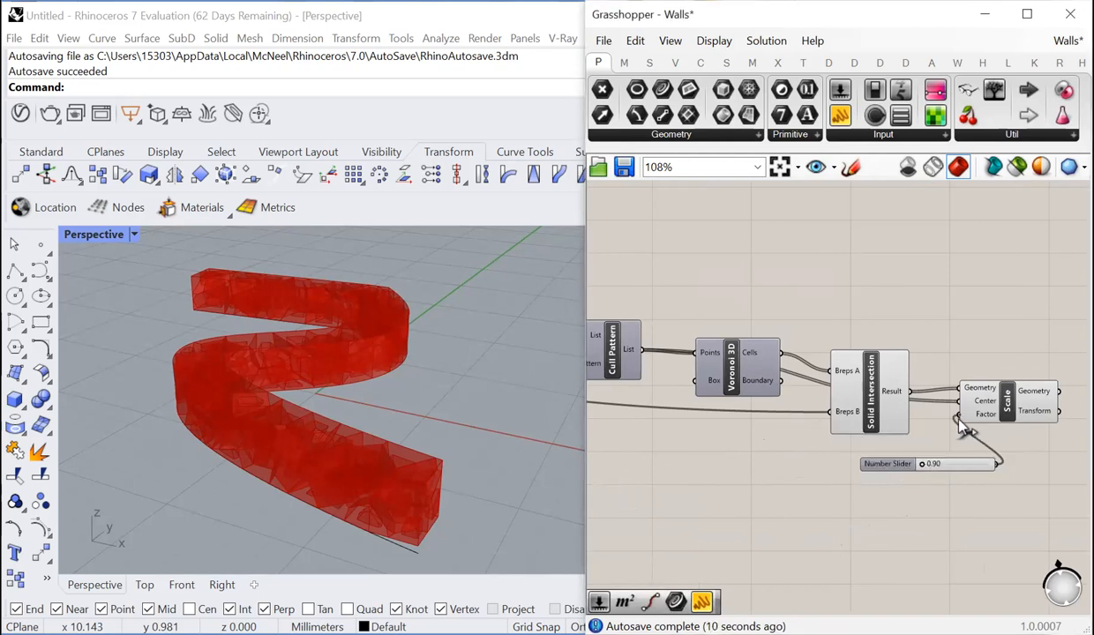
# - Turn off the preview of Solid Intersection so that only the scaled stones are previewed
pyautogui.moveTo(861, 258); pyautogui.dragTo(711, 495)
pyautogui.rightClick(739, 398)
pyautogui.click(784, 416)
pyautogui.click(731, 458)
# - Add a Custom Preview component after Scale
pyautogui.scroll(-3, 728, 458)
pyautogui.scroll(4, 908, 414)
pyautogui.scroll(-1, 915, 412)
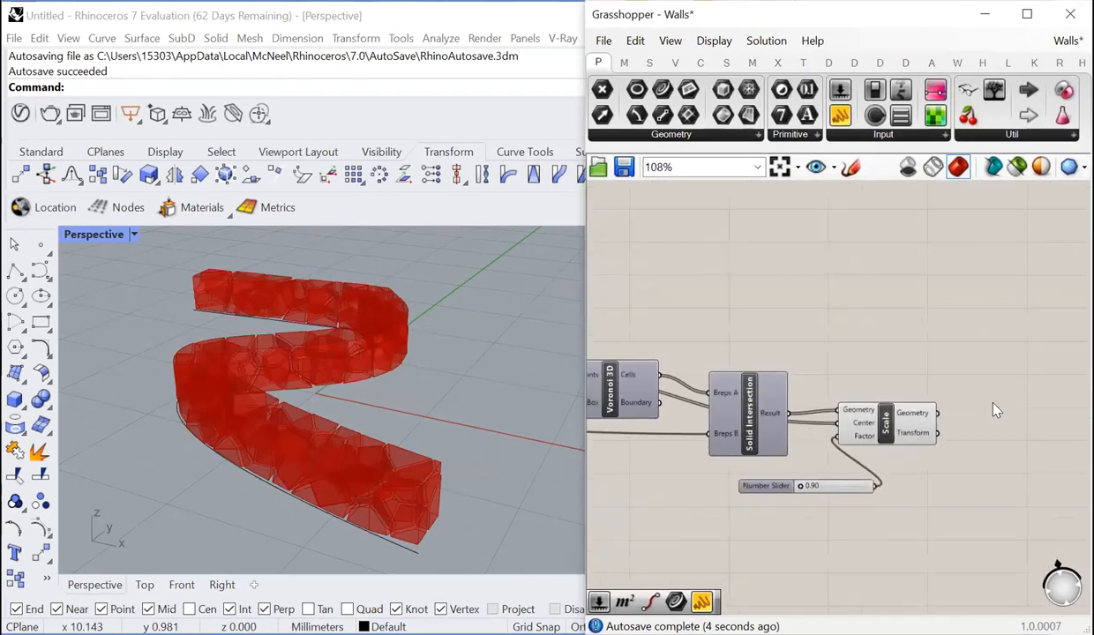
pyautogui.doubleClick(996, 410)
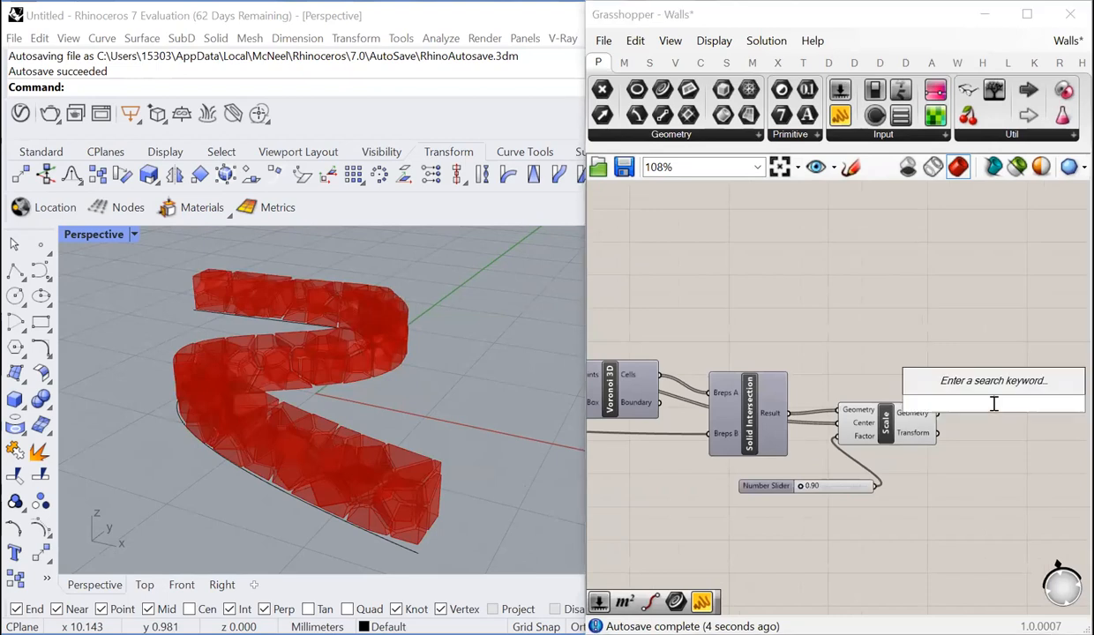
pyautogui.write('custom')
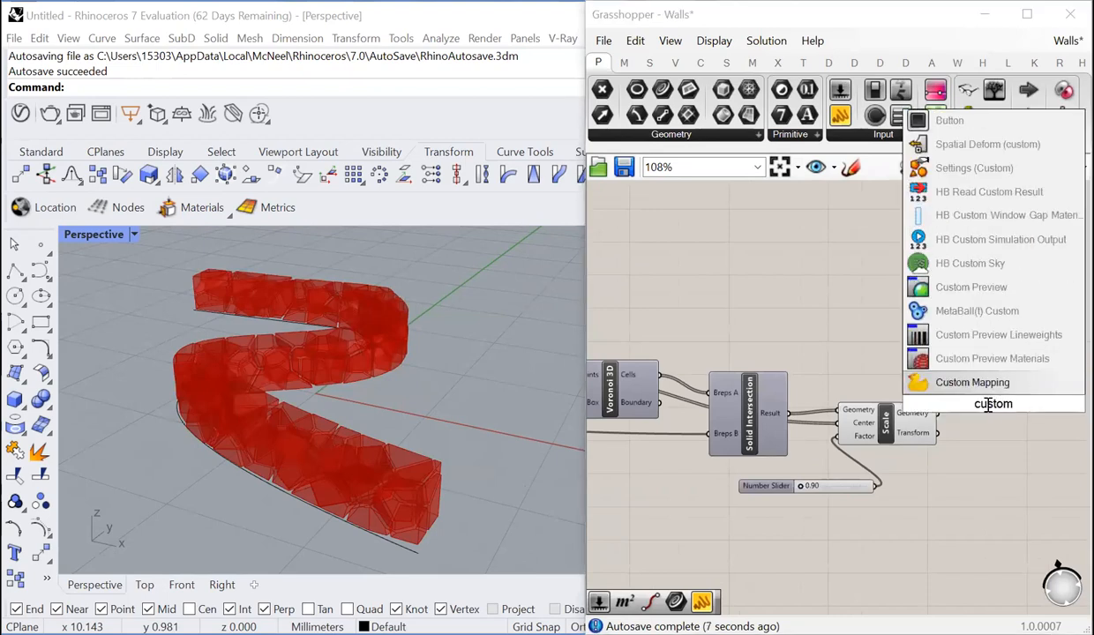
pyautogui.click(980, 287)
# - Connect the Geometry output of Scale to the Geometry input of Custom Preview
pyautogui.scroll(3, 993, 410)
pyautogui.moveTo(948, 379); pyautogui.dragTo(949, 380)
pyautogui.moveTo(1005, 422); pyautogui.dragTo(1049, 470)
pyautogui.click(952, 310)
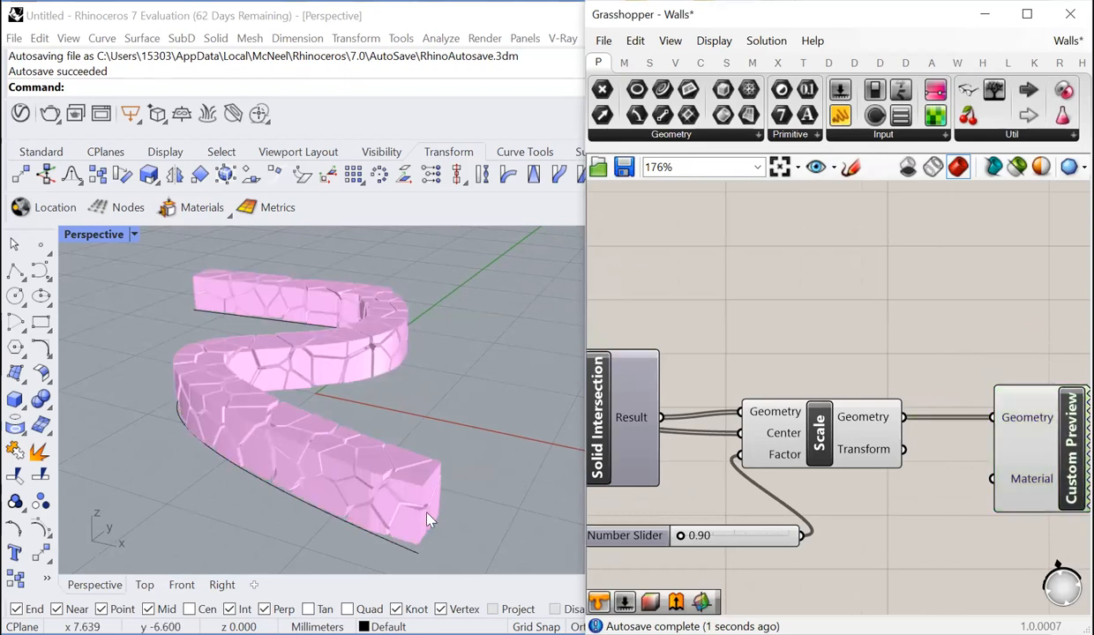
# - Examine the gaps between the stones up close, and briefly preview the Extrude volume around them before hiding it again
pyautogui.scroll(8, 425, 517)
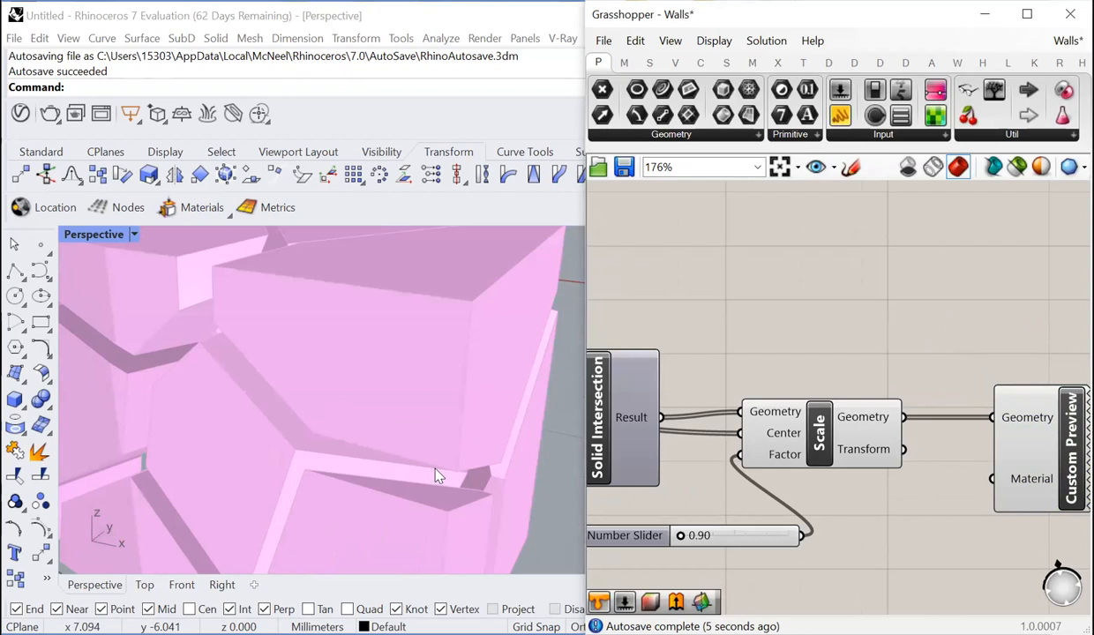
pyautogui.scroll(-10, 421, 469)
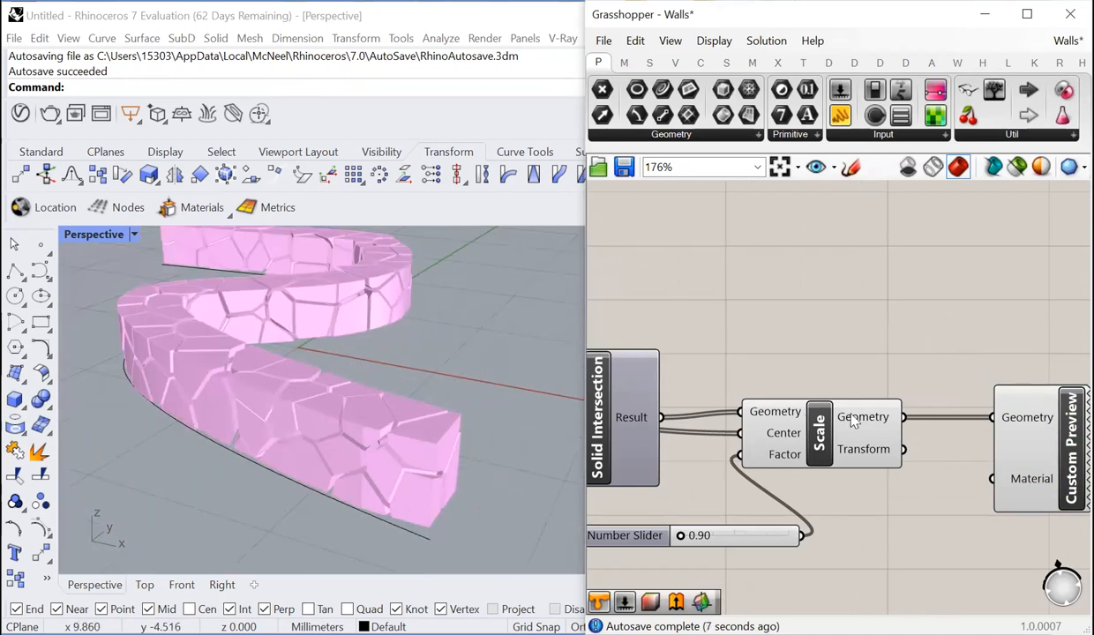
pyautogui.scroll(-8, 855, 421)
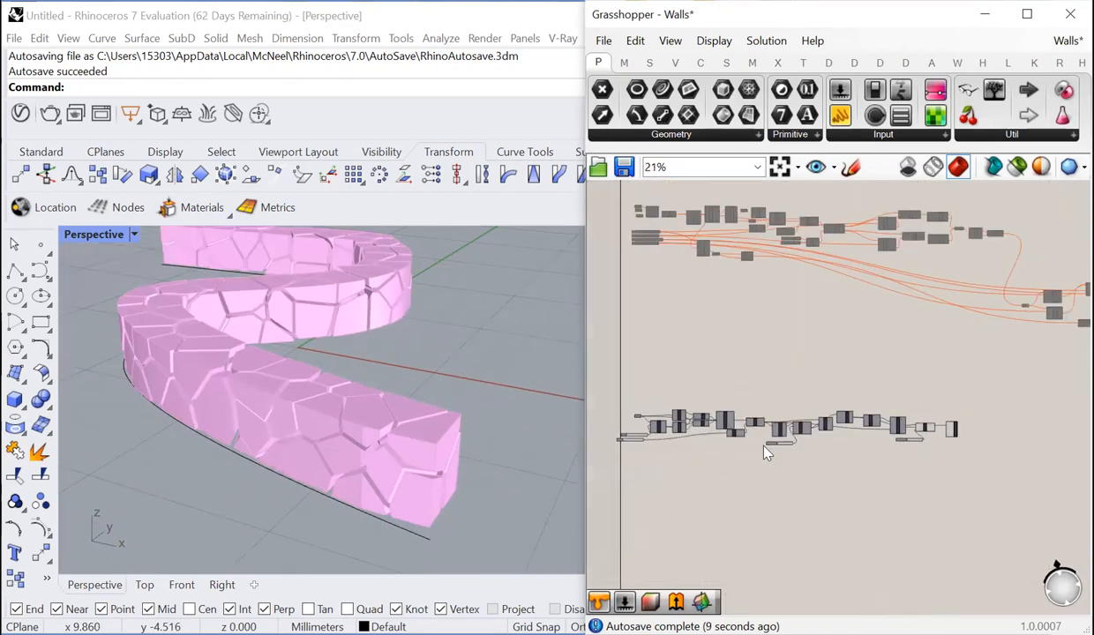
pyautogui.scroll(8, 830, 389)
pyautogui.rightClick(865, 375)
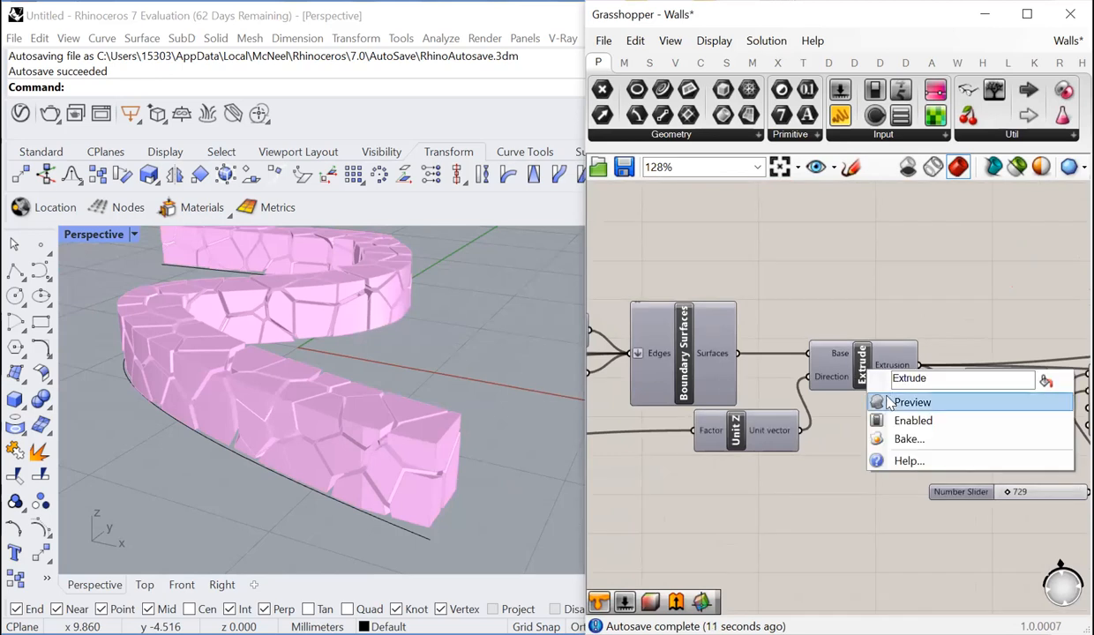
pyautogui.click(883, 400)
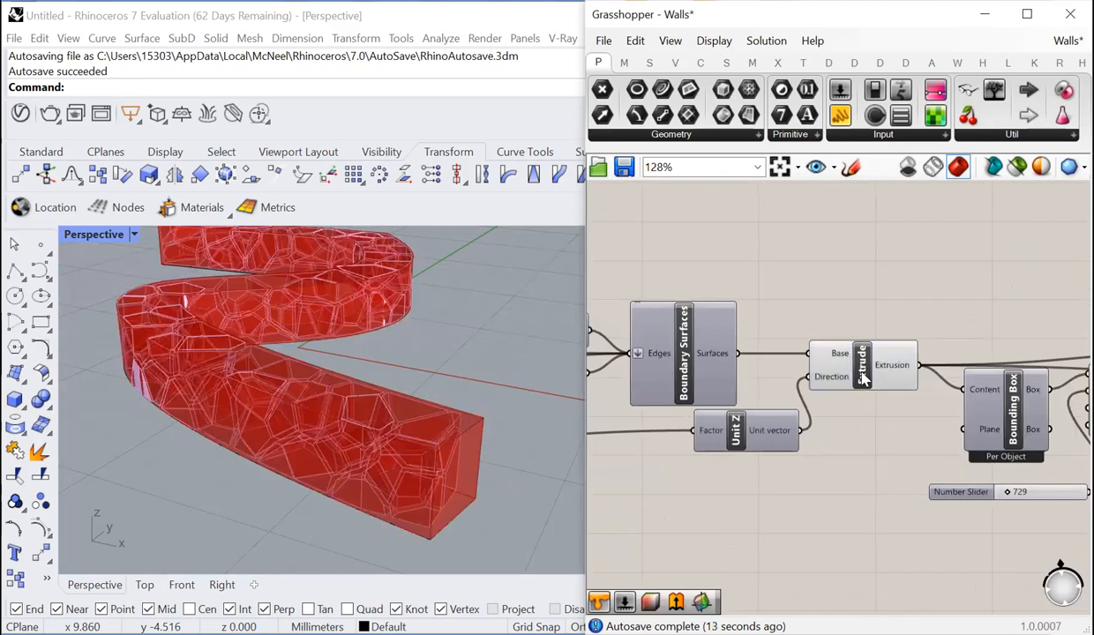
pyautogui.rightClick(836, 362)
pyautogui.click(869, 404)
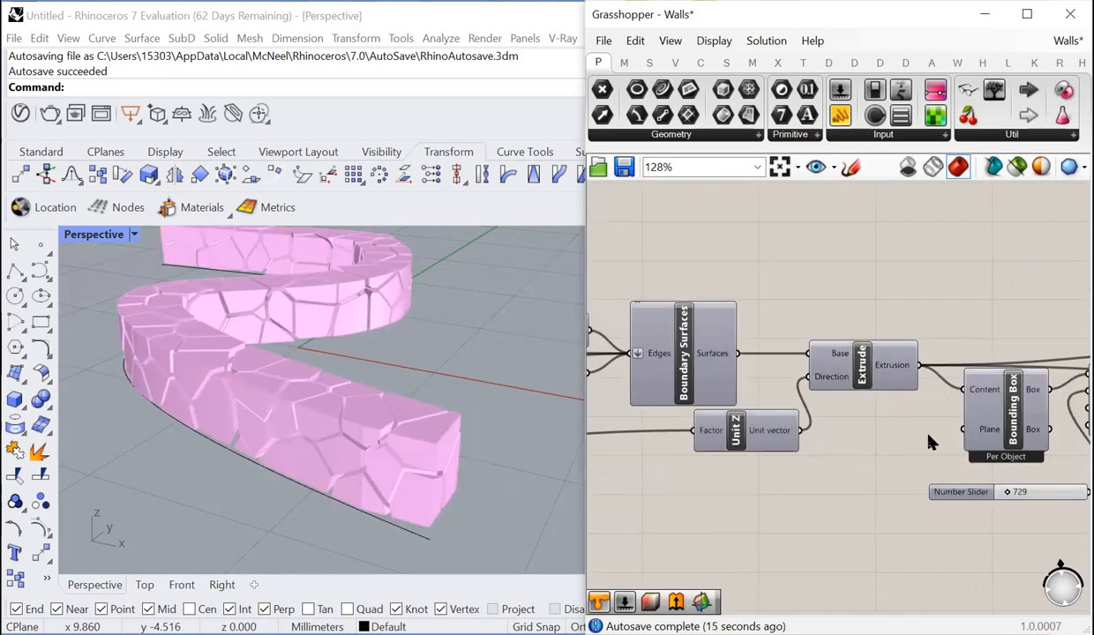
# - Duplicate the Boundary Surfaces component with its input wires and place the copy above the original
pyautogui.scroll(-1, 964, 431)
pyautogui.scroll(-1, 935, 415)
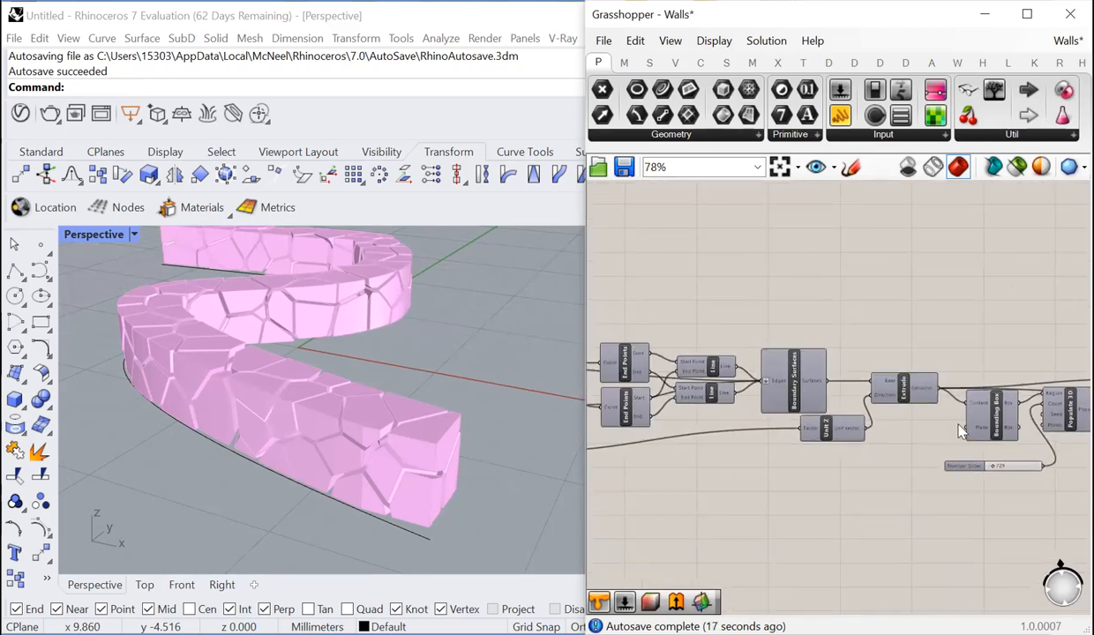
pyautogui.scroll(3, 776, 353)
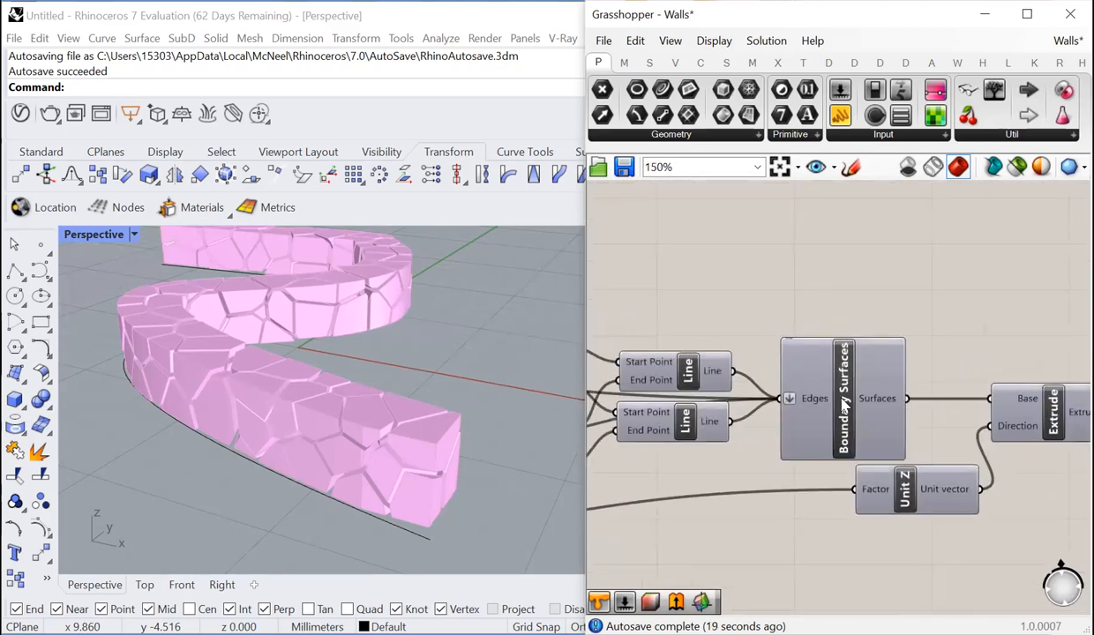
pyautogui.click(821, 408)
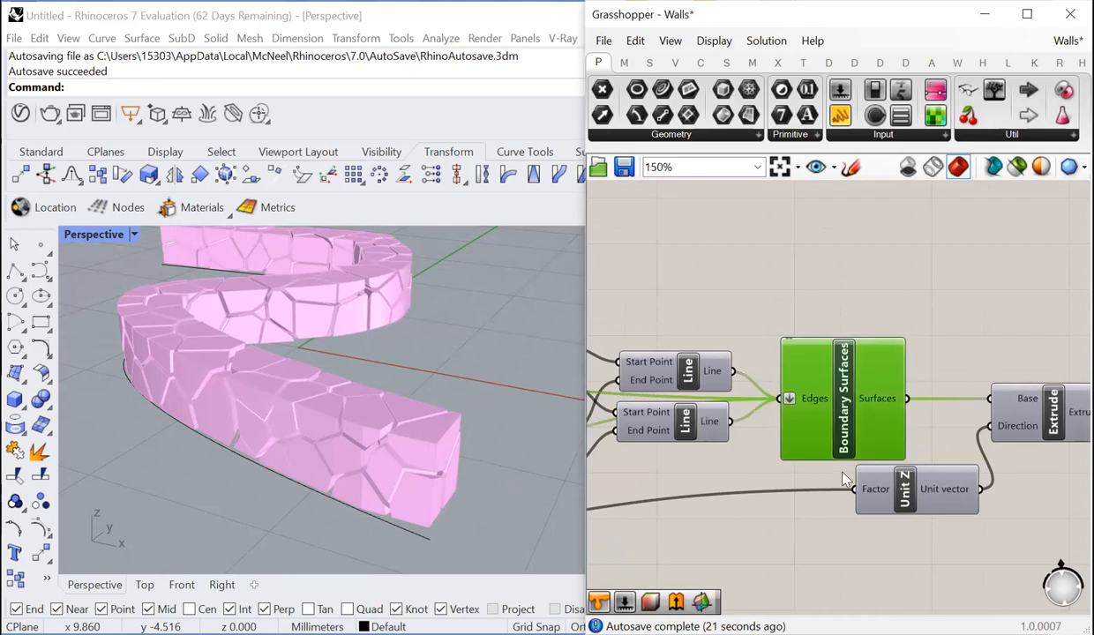
pyautogui.hotkey('ctrl', 'v')
pyautogui.scroll(-2, 865, 519)
pyautogui.moveTo(857, 461); pyautogui.dragTo(855, 358)
pyautogui.scroll(3, 852, 344)
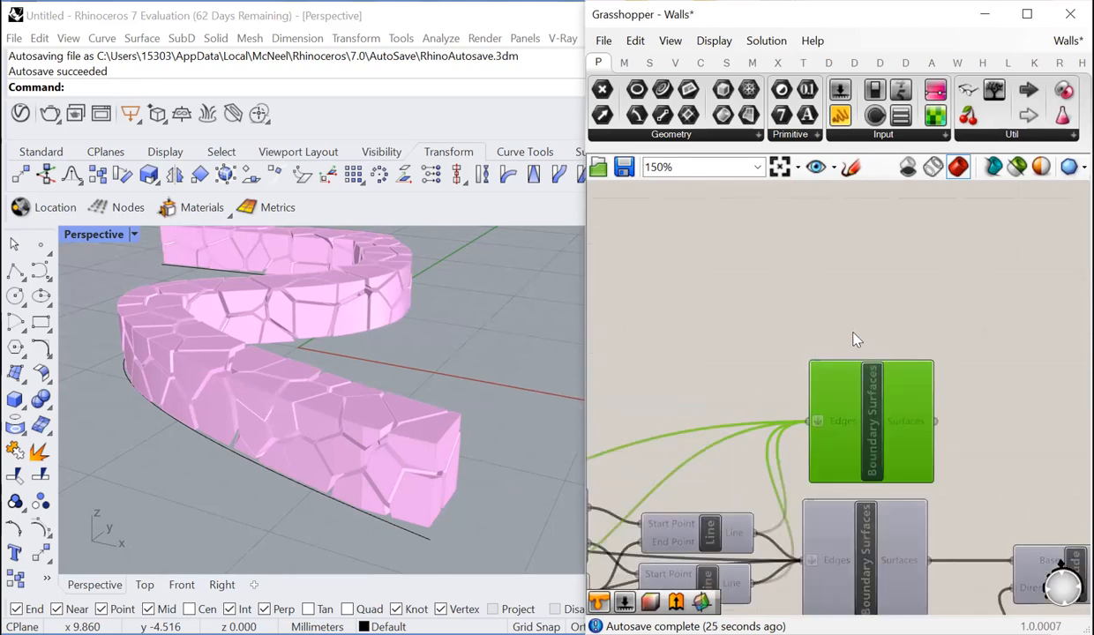
# - Add a Join Curves component above the copied Boundary Surfaces component
pyautogui.click(828, 309)
pyautogui.doubleClick(855, 319)
pyautogui.write('join')
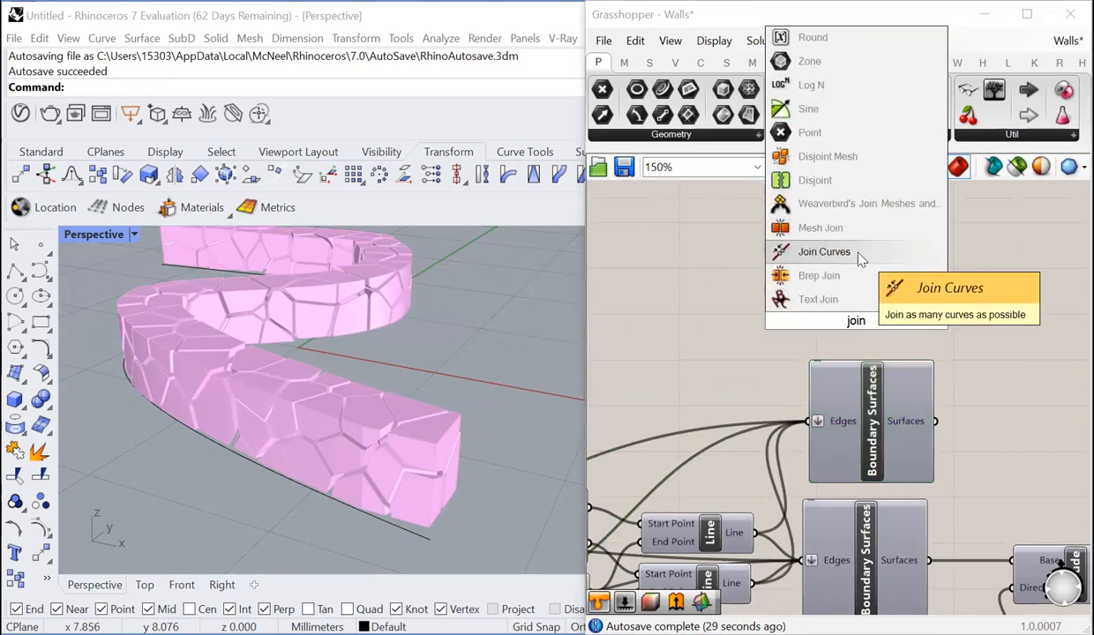
pyautogui.click(825, 251)
pyautogui.moveTo(864, 324); pyautogui.dragTo(881, 312)
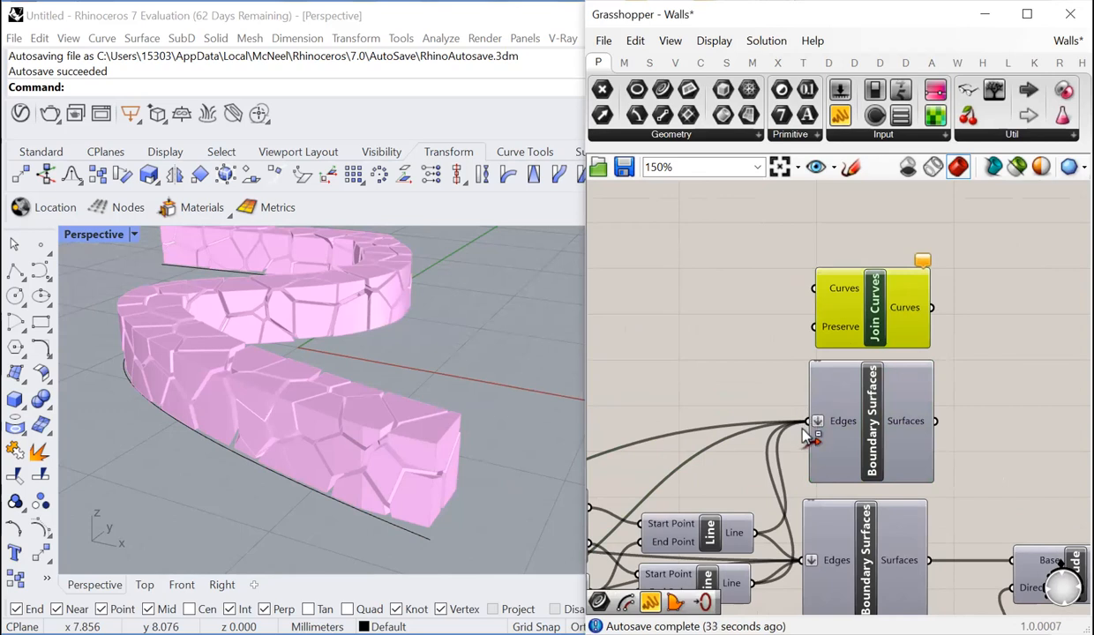
# - Move the Edges wires of the copied Boundary Surfaces to the Curves input of Join Curves, and delete the copy
pyautogui.keyDown('ctrl'); pyautogui.keyDown('shift'); pyautogui.moveTo(814, 427); pyautogui.dragTo(819, 292); pyautogui.keyUp('shift'); pyautogui.keyUp('ctrl')
pyautogui.click(890, 421)
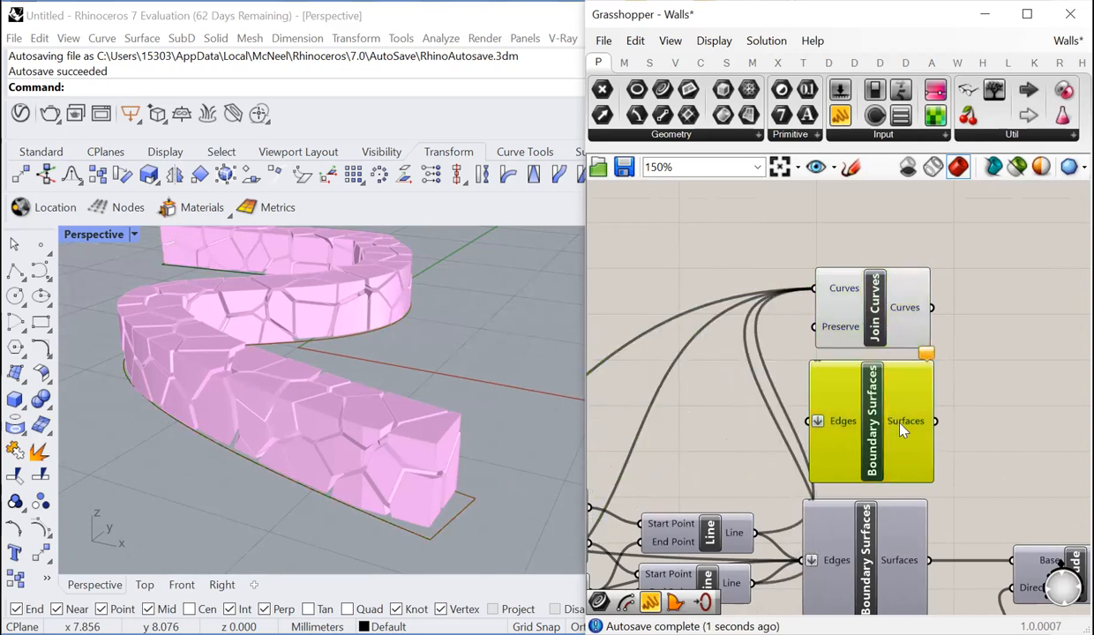
pyautogui.press('Delete')
pyautogui.click(869, 466)
pyautogui.scroll(-2, 806, 459)
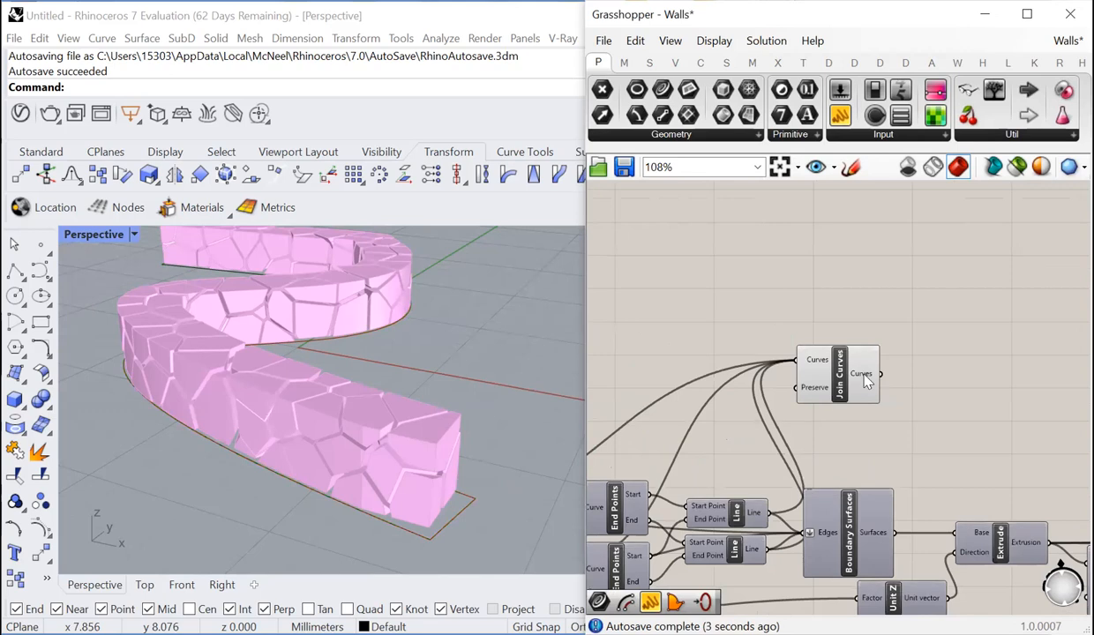
# - Flatten the Curves input of Join Curves and check the data type of its output
pyautogui.moveTo(867, 379)
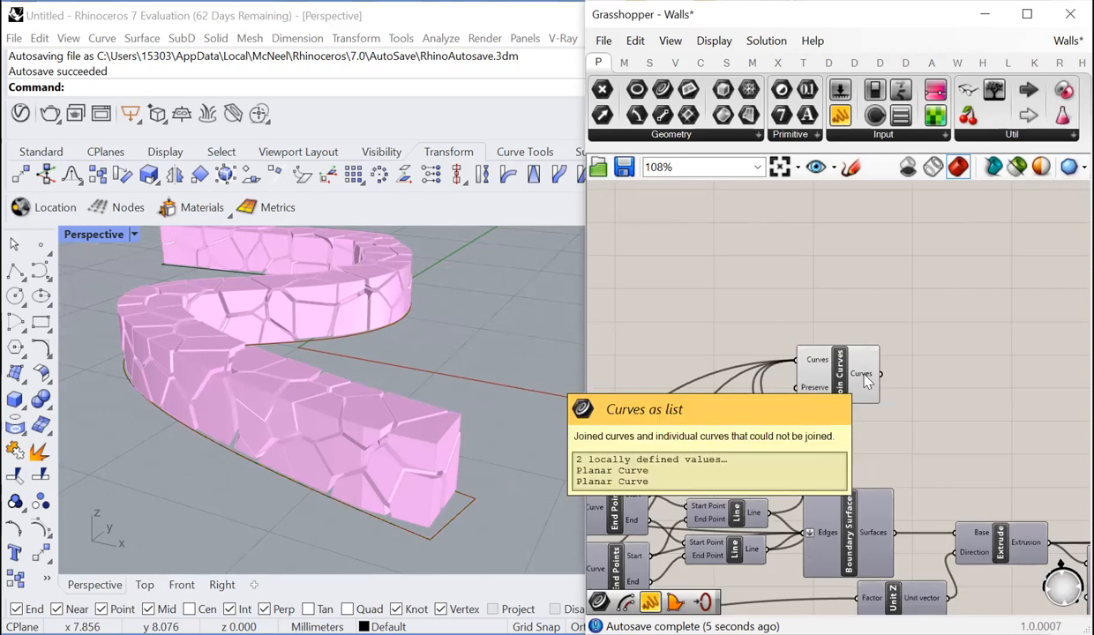
pyautogui.scroll(3, 862, 375)
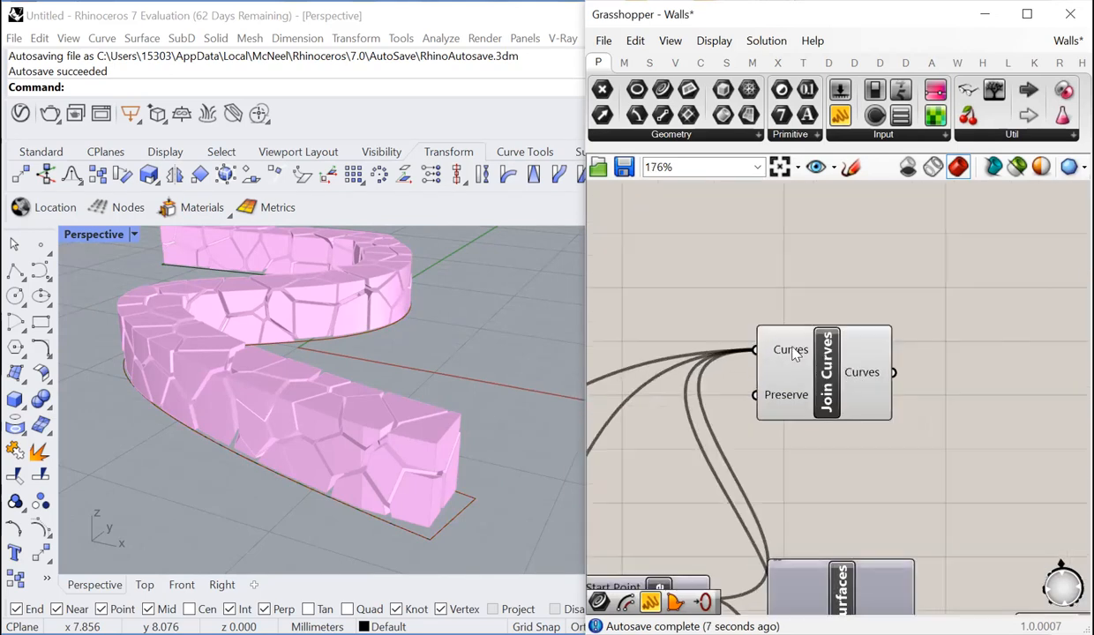
pyautogui.rightClick(799, 361)
pyautogui.click(833, 432)
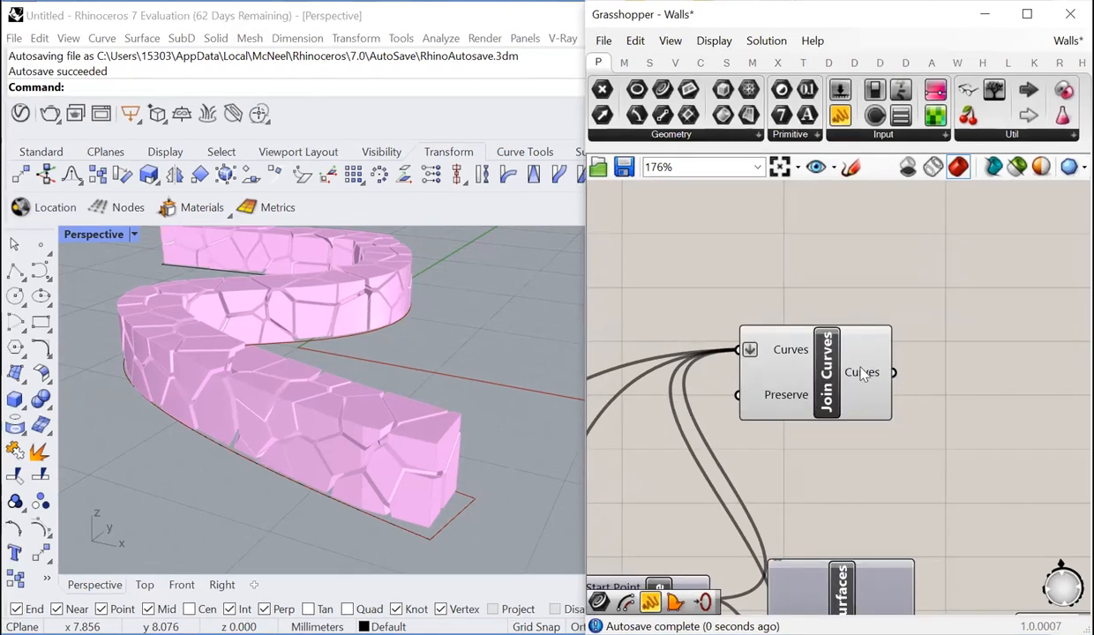
pyautogui.moveTo(869, 377)
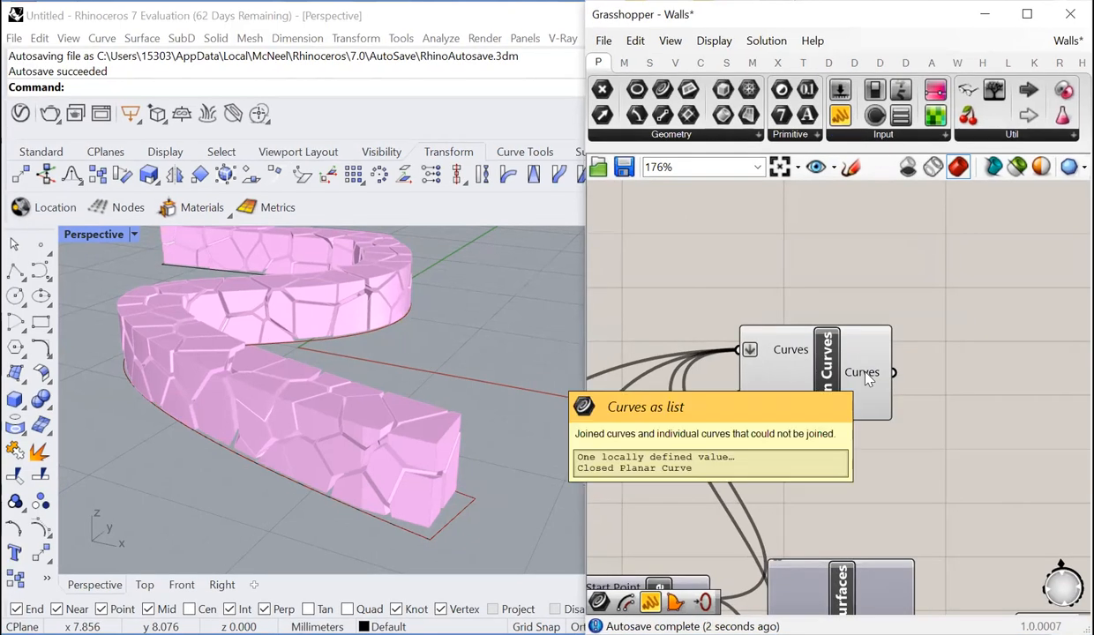
pyautogui.click(759, 375)
# - Add an Offset Curve component and connect the Curves output of Join Curves to its Curve input
pyautogui.scroll(-1, 749, 384)
pyautogui.click(852, 380)
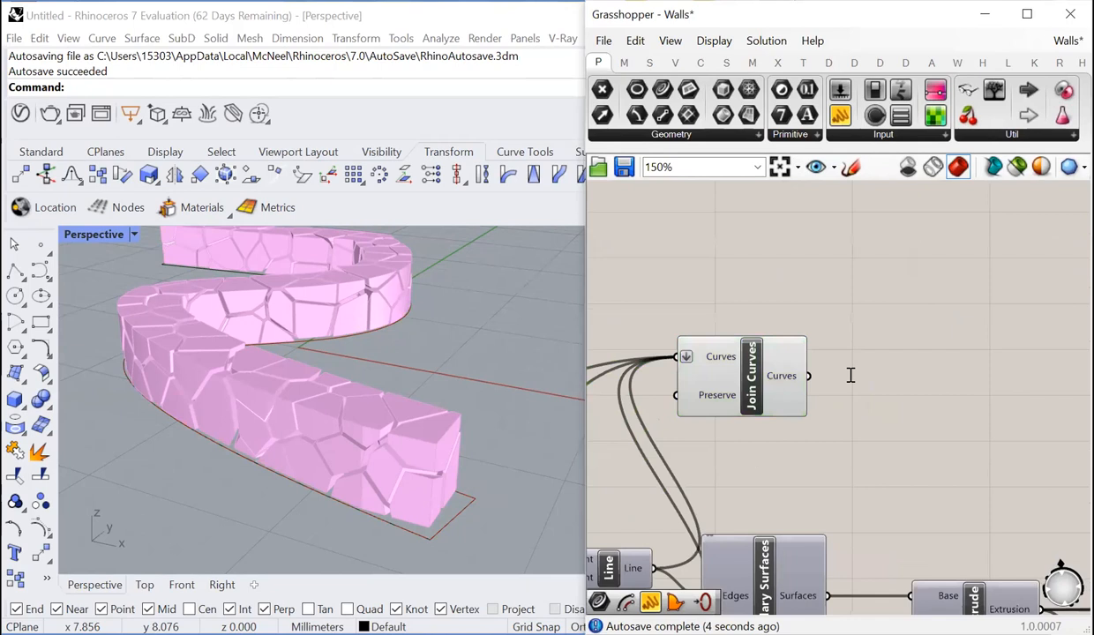
pyautogui.doubleClick(850, 376)
pyautogui.write('off')
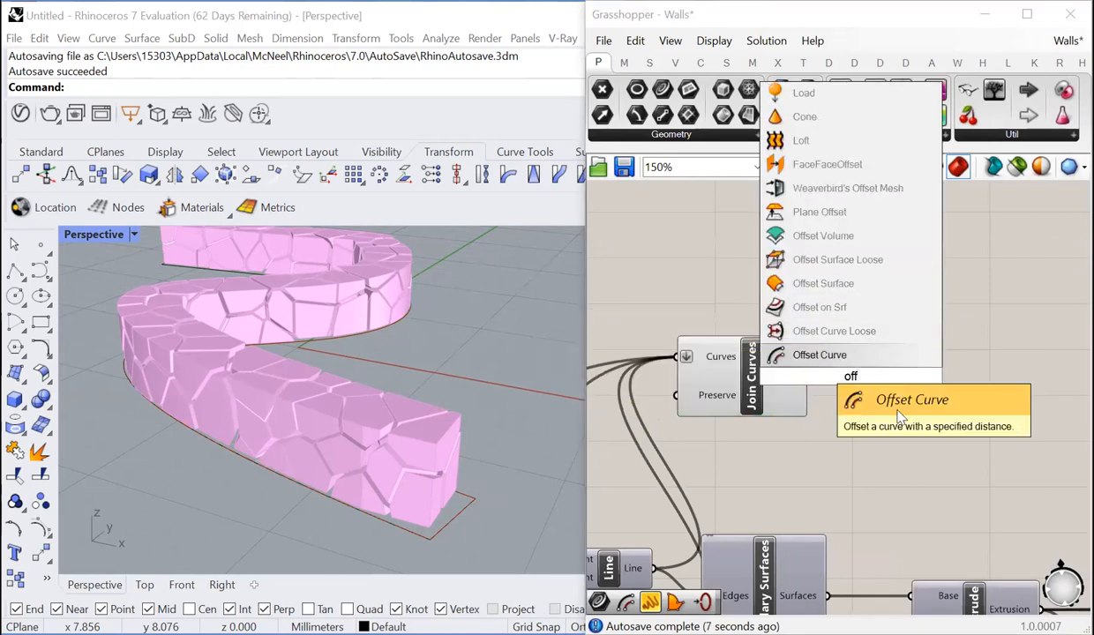
pyautogui.press('Return')
pyautogui.moveTo(805, 373); pyautogui.dragTo(879, 365)
pyautogui.scroll(-3, 724, 380)
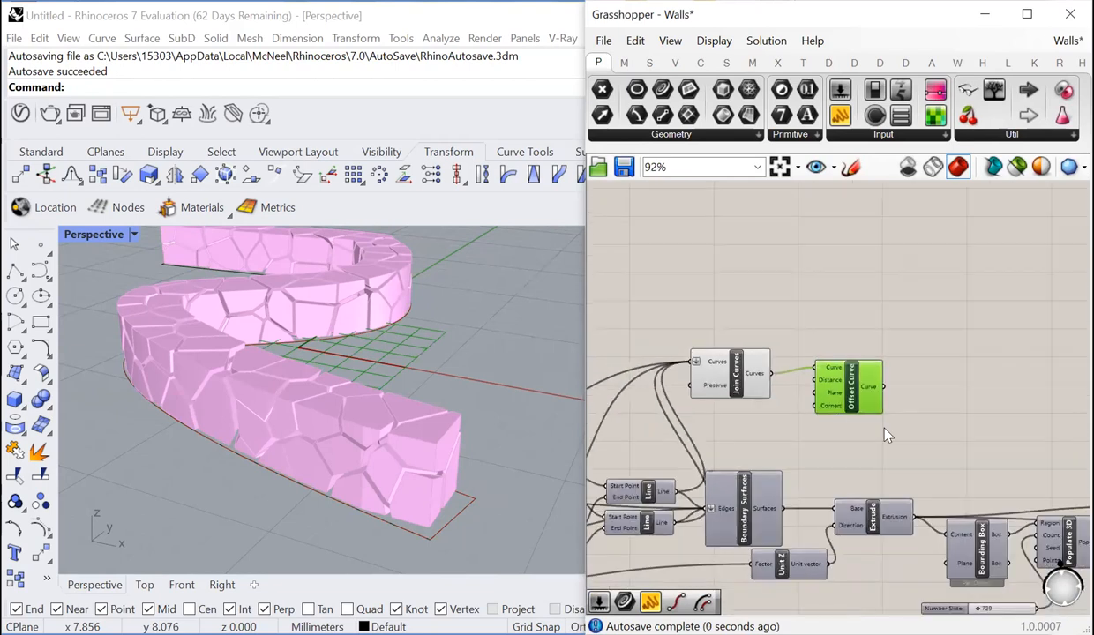
# - Add a two-decimal number slider, connect it to the Distance input of the new Offset Curve and set it to 0.13
pyautogui.scroll(2, 882, 433)
pyautogui.click(768, 433)
pyautogui.scroll(-1, 761, 436)
pyautogui.scroll(2, 762, 438)
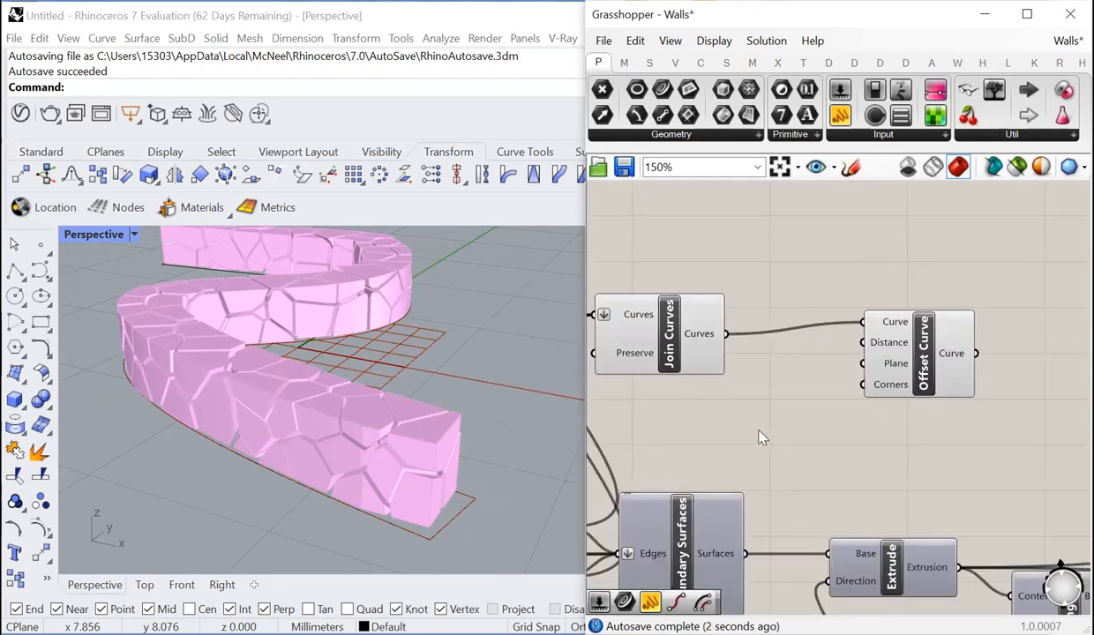
pyautogui.doubleClick(762, 437)
pyautogui.write('0.00..')
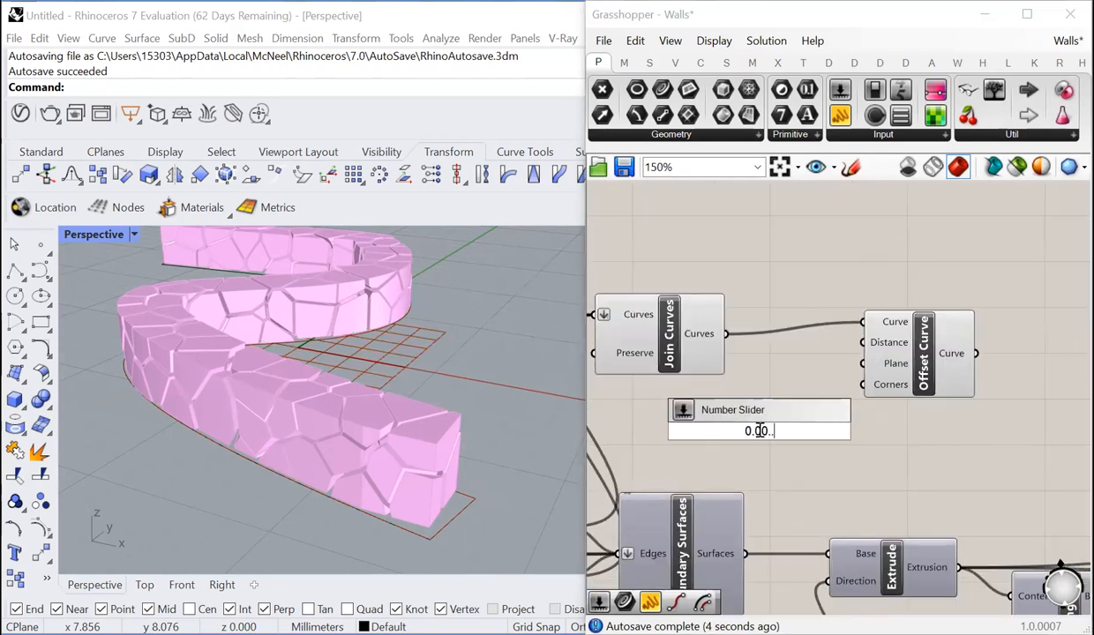
pyautogui.press('Return')
pyautogui.moveTo(853, 431); pyautogui.dragTo(863, 342)
pyautogui.moveTo(752, 430); pyautogui.dragTo(763, 431)
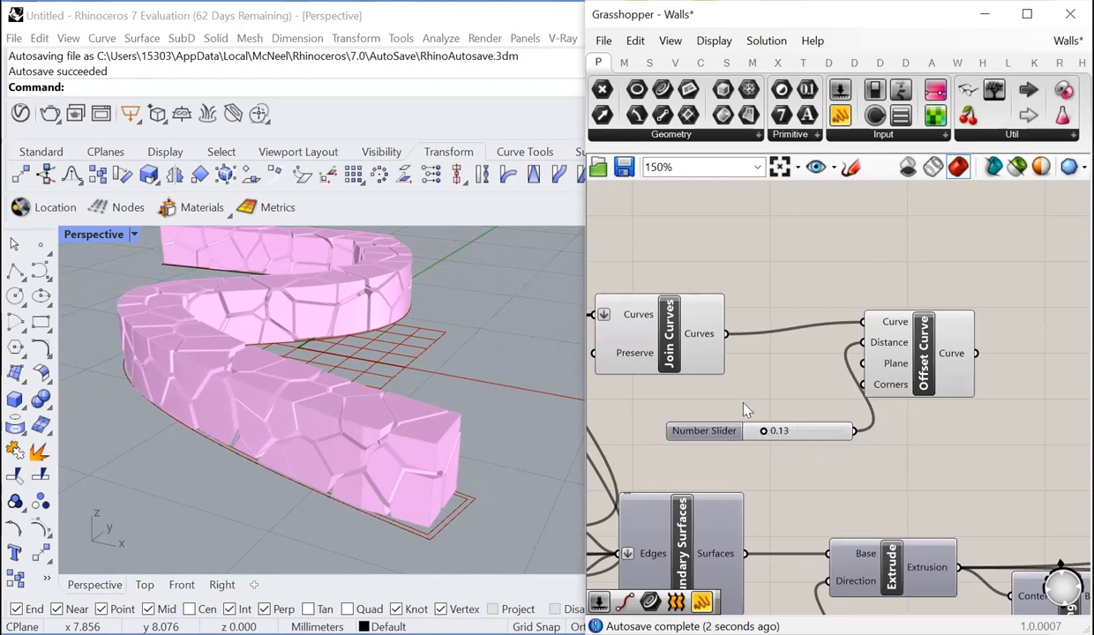
# - Add an Extrude component and connect the Curve output of the new Offset Curve to its Base input
pyautogui.scroll(-4, 863, 417)
pyautogui.scroll(3, 859, 356)
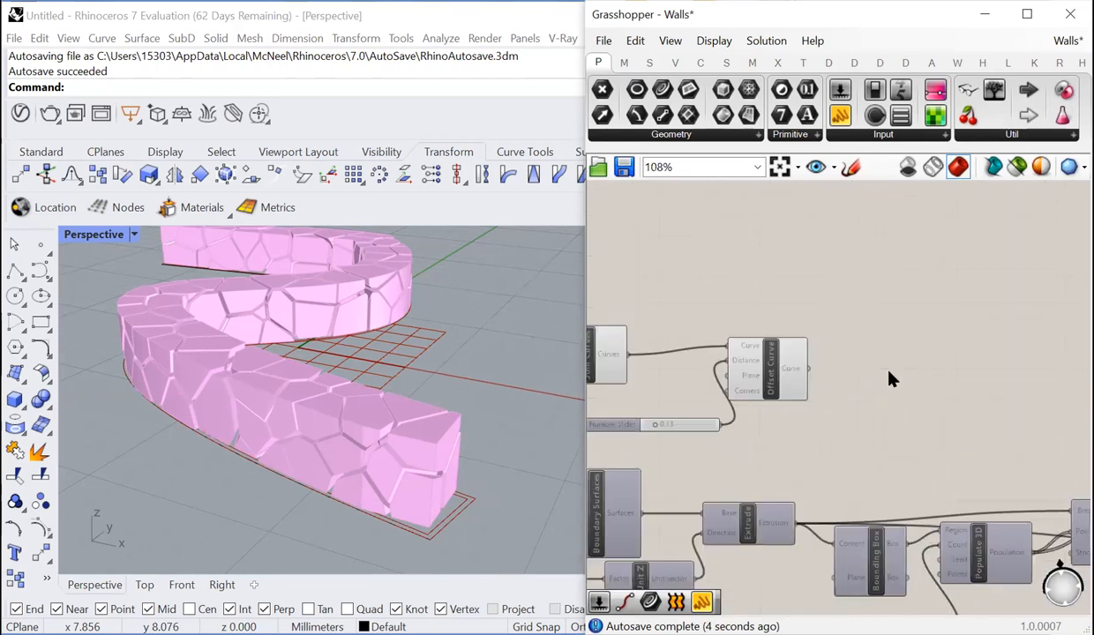
pyautogui.doubleClick(889, 391)
pyautogui.write('extrude')
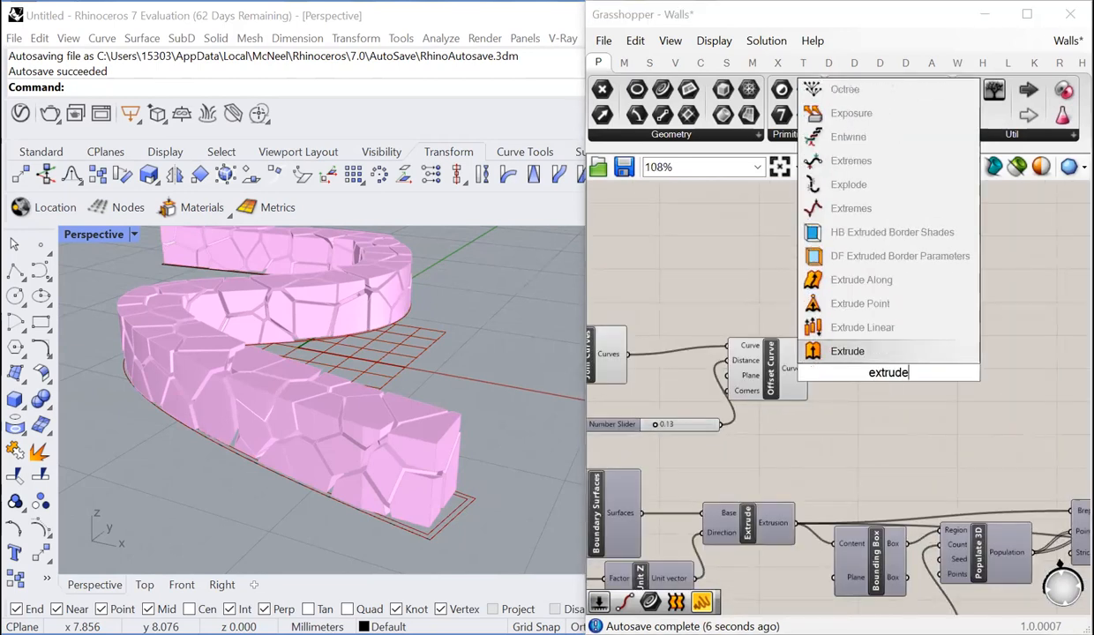
pyautogui.press('Return')
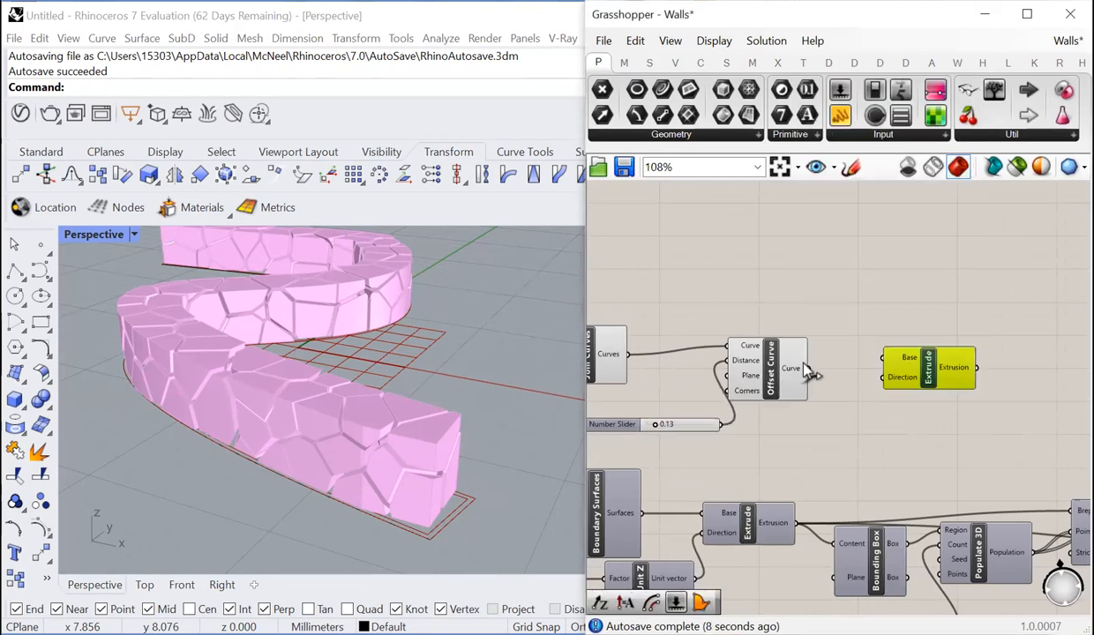
pyautogui.moveTo(830, 372); pyautogui.dragTo(819, 369)
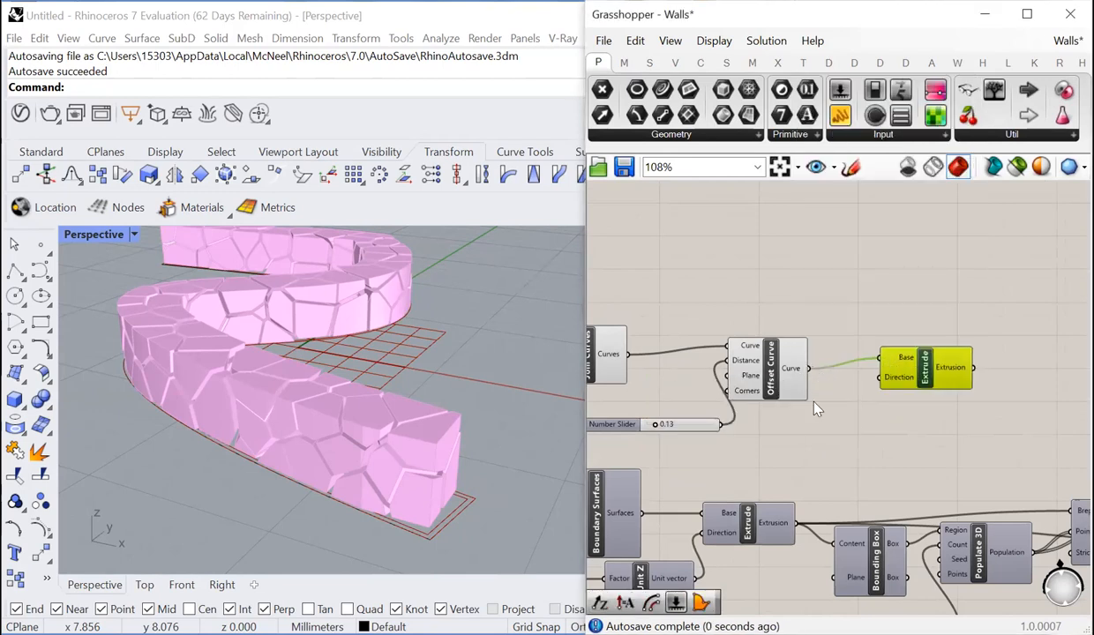
# - Add a Unit Z component and connect its Unit vector output to the Direction input of the new Extrude
pyautogui.doubleClick(833, 428)
pyautogui.write('z')
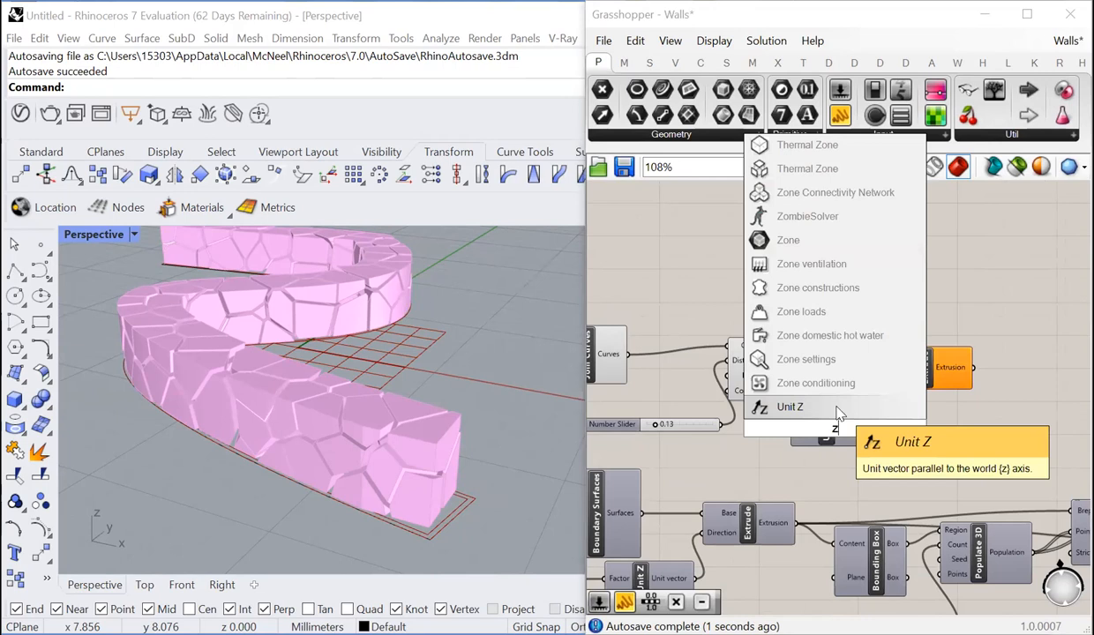
pyautogui.click(837, 413)
pyautogui.moveTo(914, 412); pyautogui.dragTo(926, 370)
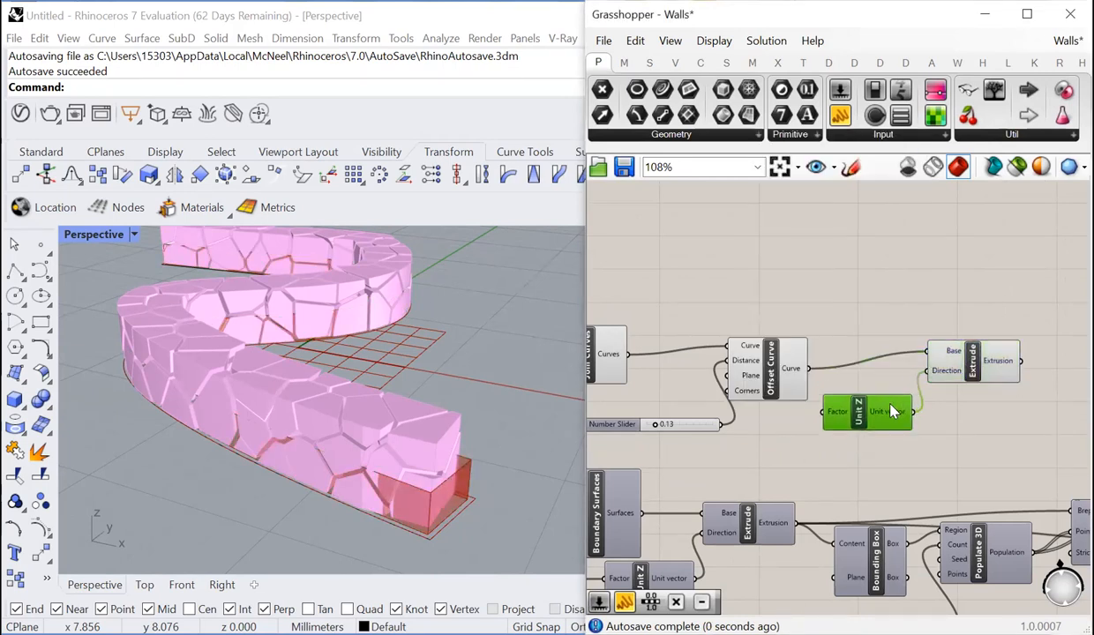
# - Add a Subtraction component, connect the height slider to its A input and place it below the new Offset Curve
pyautogui.scroll(-3, 977, 334)
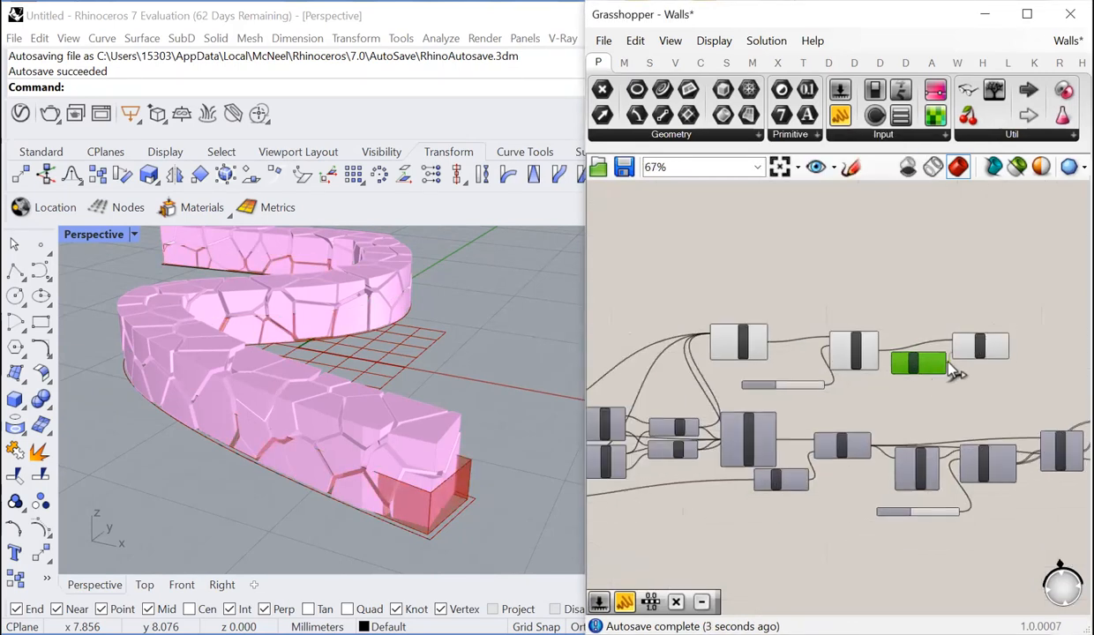
pyautogui.scroll(-3, 802, 406)
pyautogui.scroll(6, 680, 385)
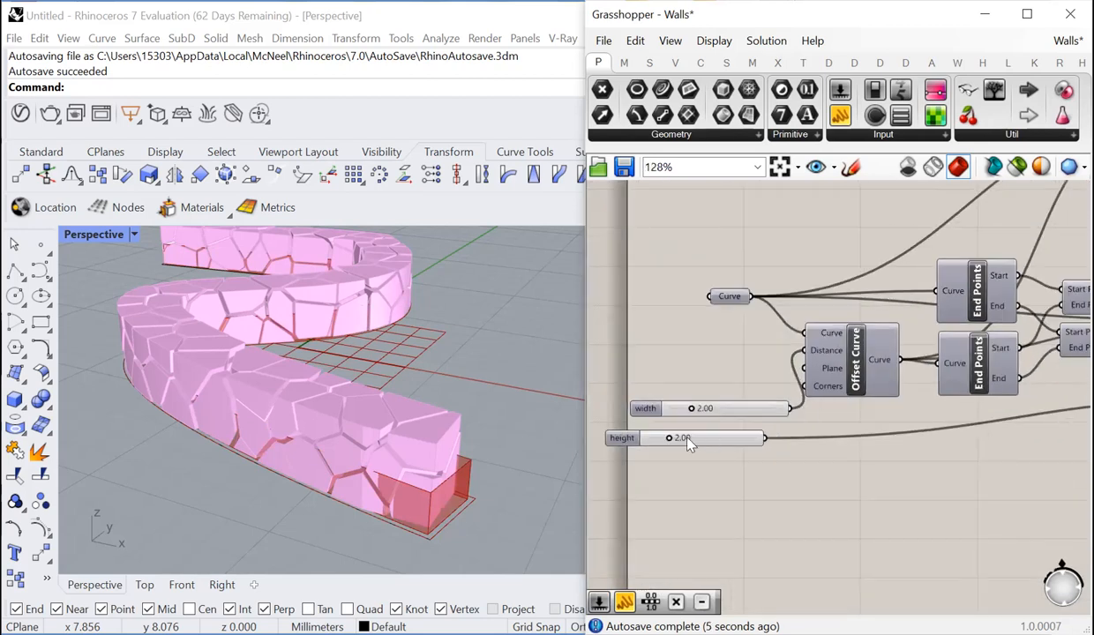
pyautogui.doubleClick(795, 491)
pyautogui.write('subtract')
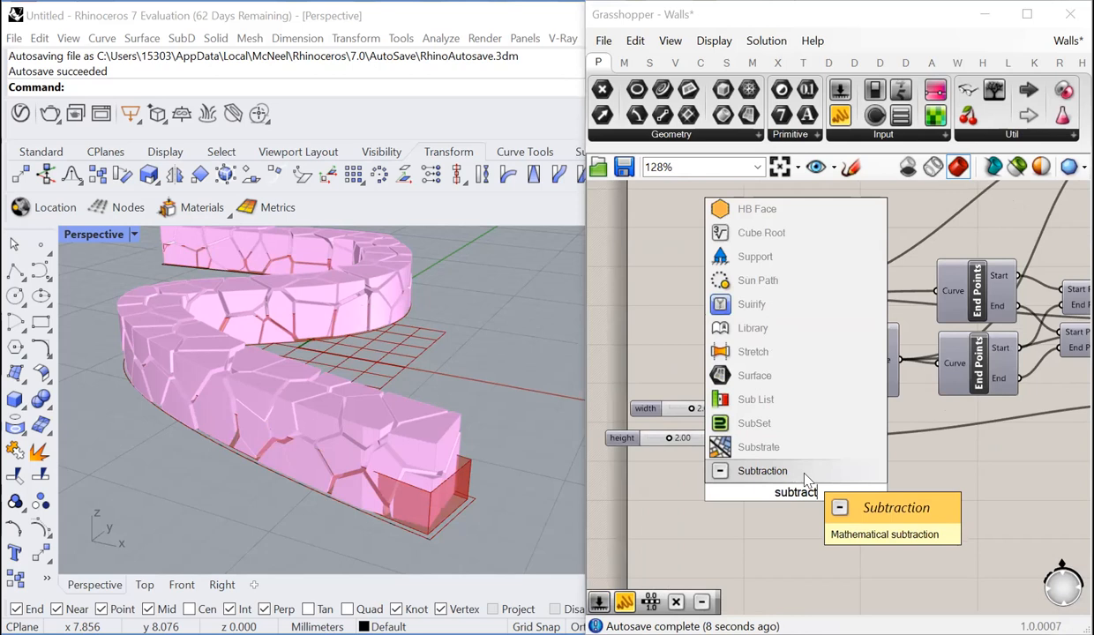
pyautogui.click(780, 469)
pyautogui.moveTo(765, 437); pyautogui.dragTo(1028, 322)
pyautogui.scroll(-1, 759, 494)
pyautogui.scroll(-3, 956, 304)
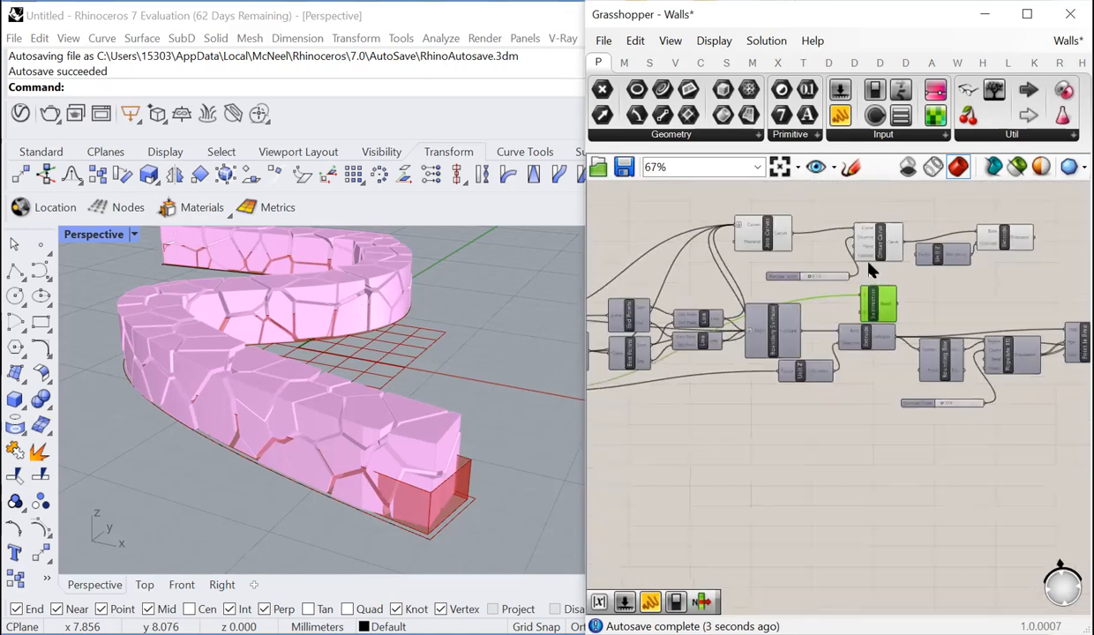
# - Connect the offset distance slider to input B of Subtraction, and its Result to the Factor of the new Unit Z
pyautogui.scroll(5, 839, 250)
pyautogui.moveTo(781, 314)
pyautogui.mouseDown()
pyautogui.moveTo(765, 408)
pyautogui.moveTo(807, 395)
pyautogui.moveTo(768, 312)
pyautogui.moveTo(795, 304)
pyautogui.mouseUp()
pyautogui.scroll(-3, 771, 389)
pyautogui.scroll(3, 761, 428)
pyautogui.scroll(-3, 811, 389)
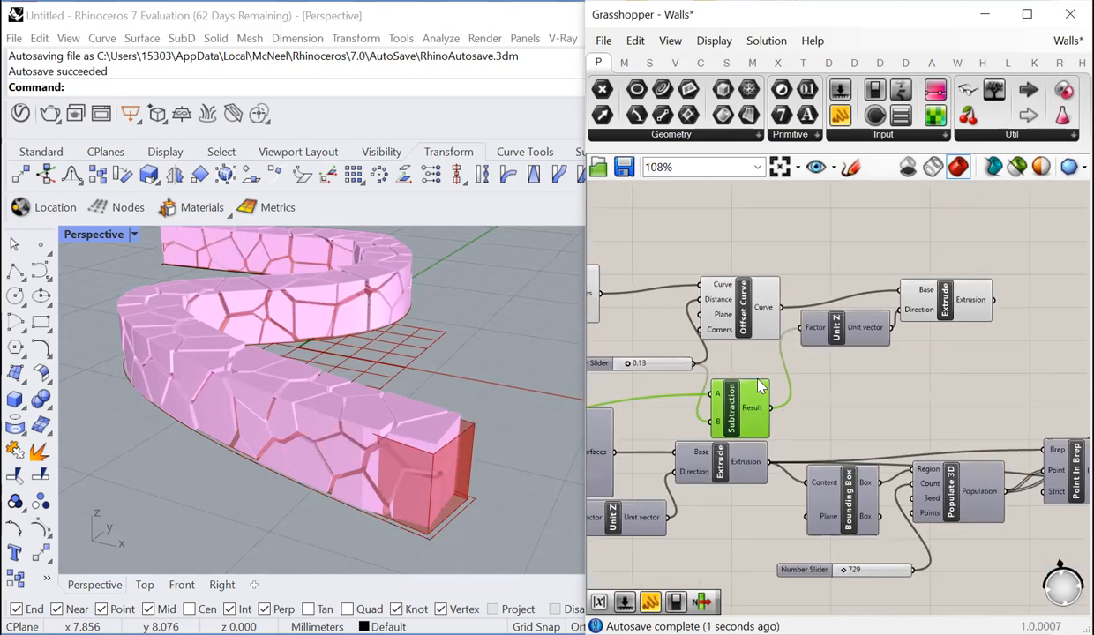
pyautogui.moveTo(743, 400); pyautogui.dragTo(752, 379)
pyautogui.scroll(-2, 644, 419)
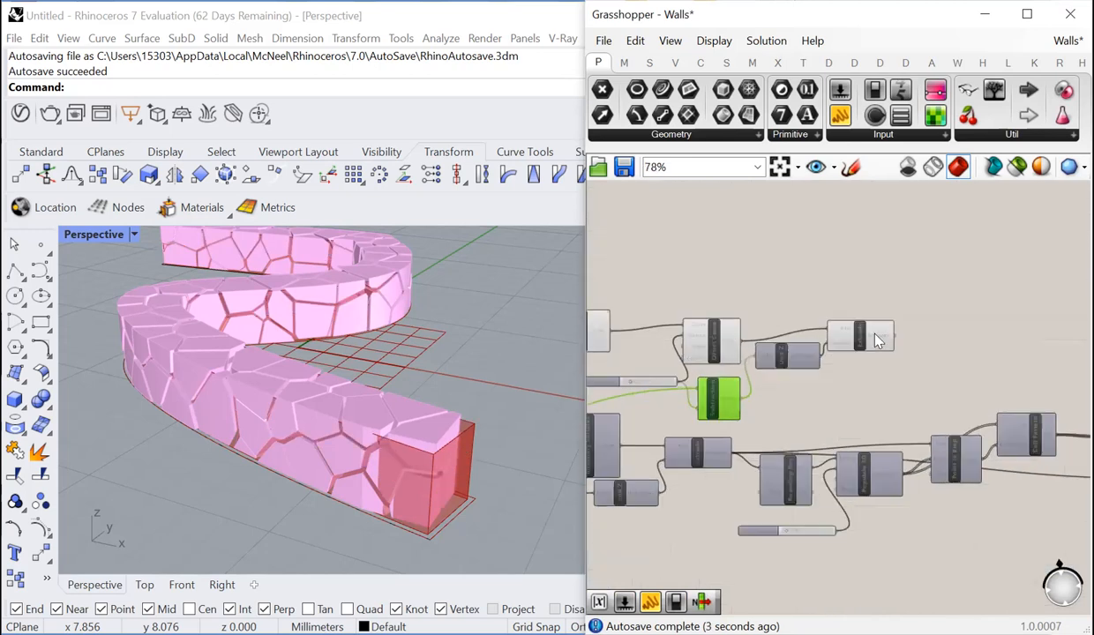
# - Add a Cap Holes component and connect the Extrusion output of the new Extrude to its Brep input
pyautogui.scroll(1, 876, 339)
pyautogui.click(874, 340)
pyautogui.click(825, 375)
pyautogui.scroll(-1, 821, 396)
pyautogui.scroll(3, 901, 358)
pyautogui.doubleClick(898, 356)
pyautogui.write('ca')
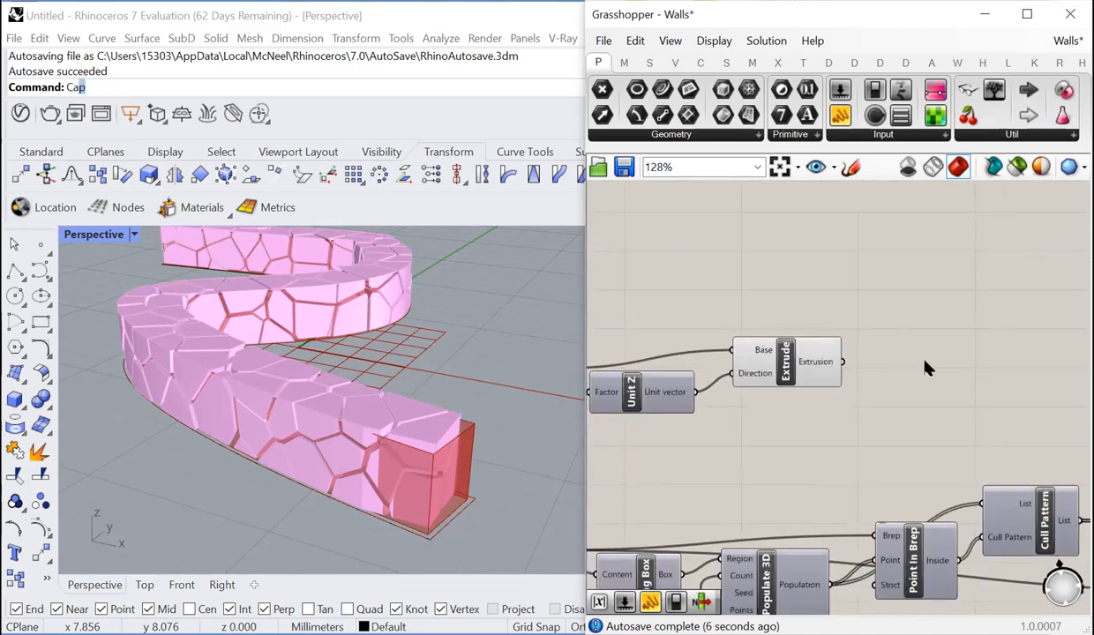
pyautogui.doubleClick(925, 366)
pyautogui.write('cap')
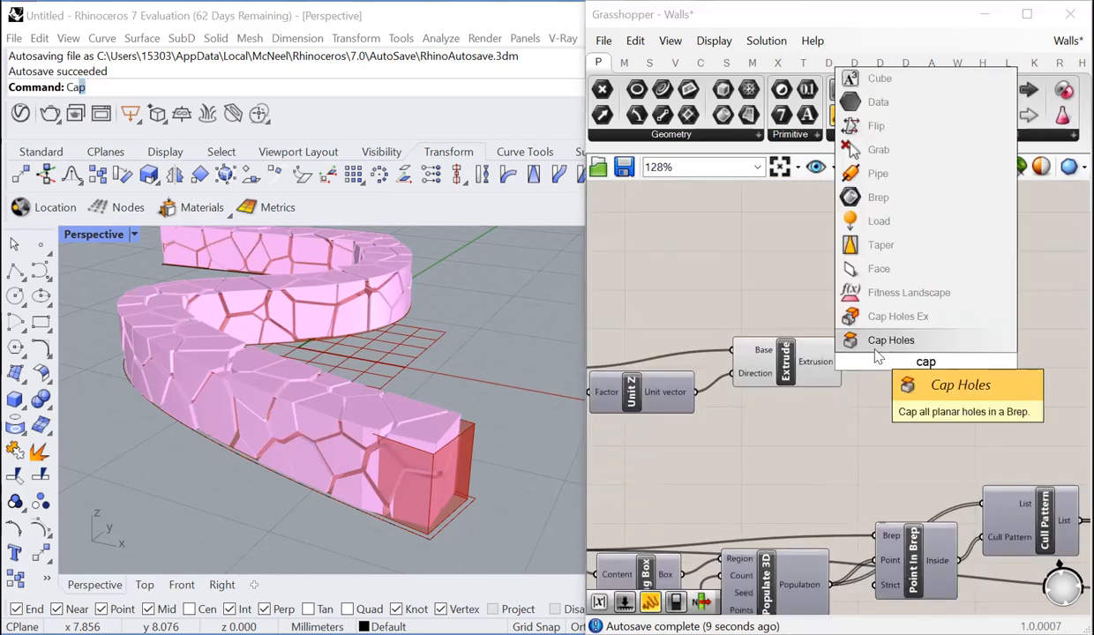
pyautogui.click(889, 342)
pyautogui.moveTo(844, 363); pyautogui.dragTo(889, 364)
pyautogui.click(904, 369)
pyautogui.click(874, 393)
# - Add a second Custom Preview component and connect the Brep output of Cap Holes to its Geometry input
pyautogui.scroll(-2, 841, 396)
pyautogui.scroll(3, 968, 371)
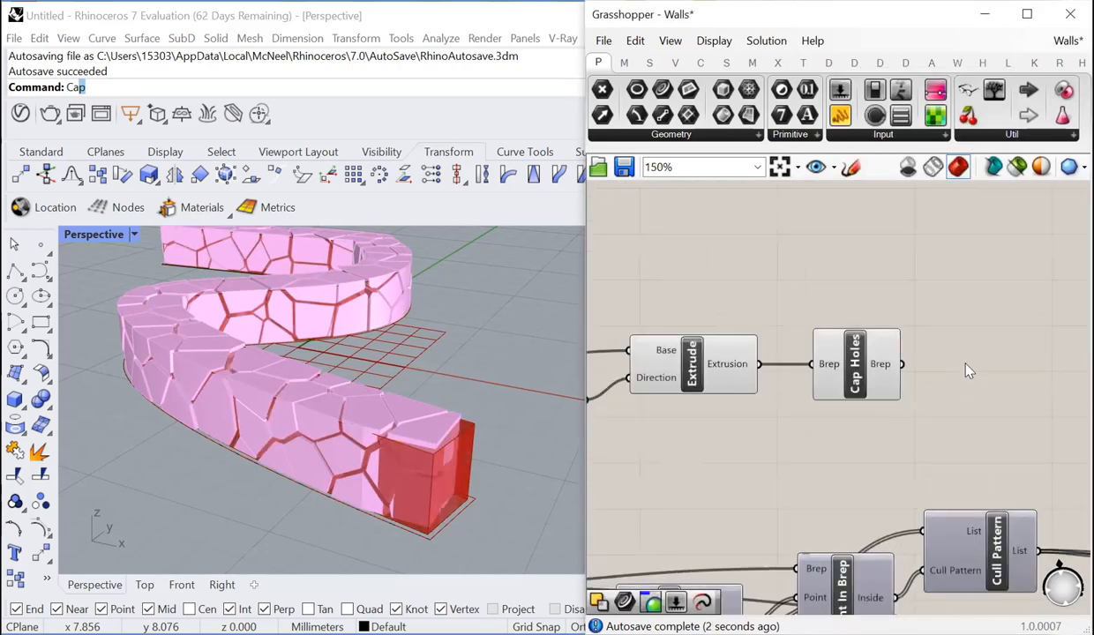
pyautogui.doubleClick(968, 369)
pyautogui.write('custom')
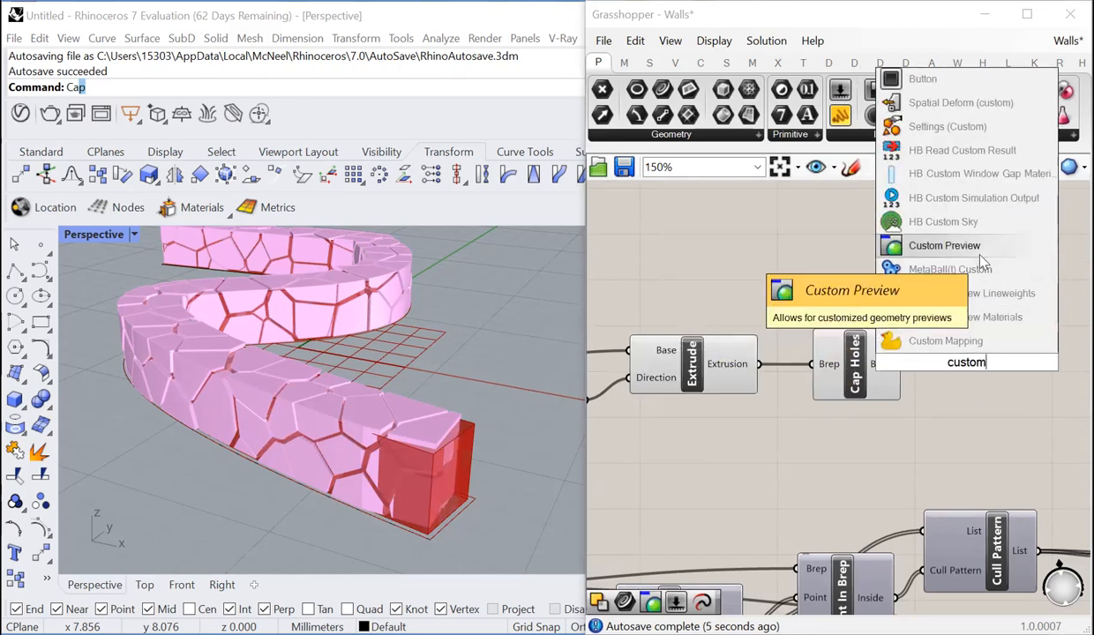
pyautogui.click(940, 246)
pyautogui.moveTo(919, 350); pyautogui.dragTo(992, 371)
pyautogui.click(955, 292)
pyautogui.scroll(-2, 709, 375)
pyautogui.scroll(4, 889, 380)
pyautogui.moveTo(890, 380); pyautogui.dragTo(941, 374)
pyautogui.click(840, 454)
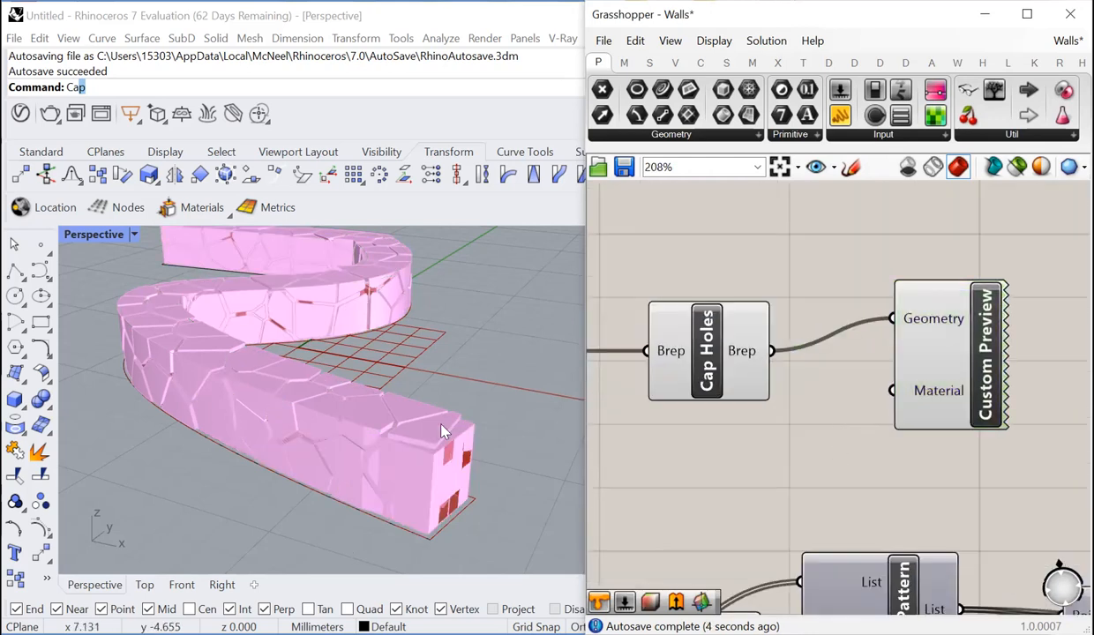
# - Connect the Box output of Bounding Box to the Box input of Voronoi 3D and check the wall's end
pyautogui.moveTo(521, 381); pyautogui.dragTo(336, 523)
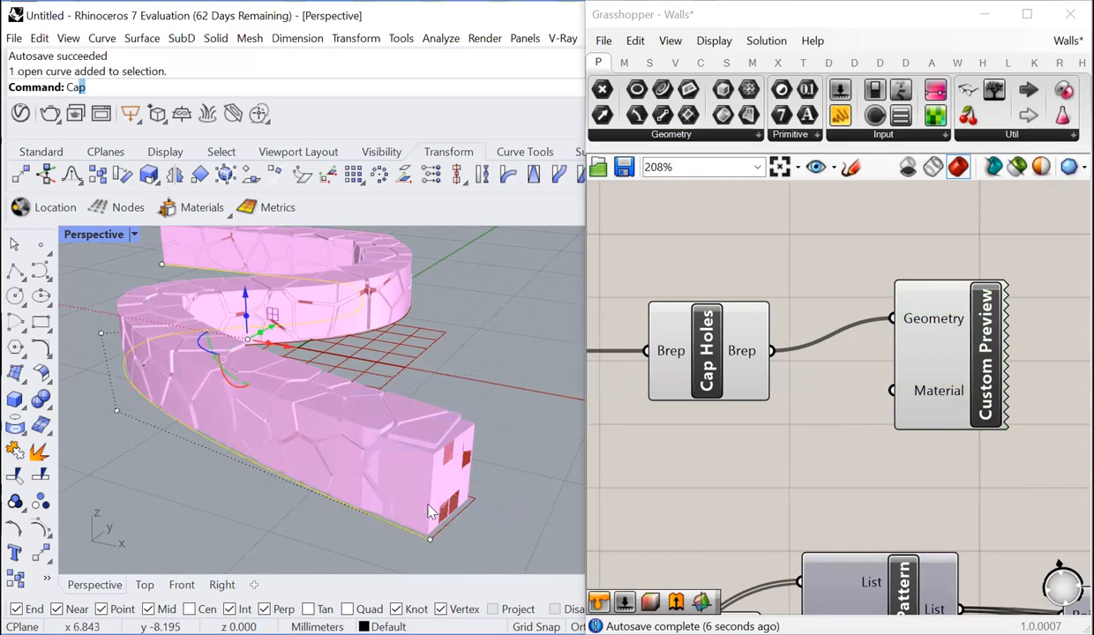
pyautogui.scroll(-3, 680, 346)
pyautogui.scroll(-4, 666, 346)
pyautogui.scroll(3, 732, 389)
pyautogui.scroll(-2, 769, 424)
pyautogui.scroll(3, 770, 422)
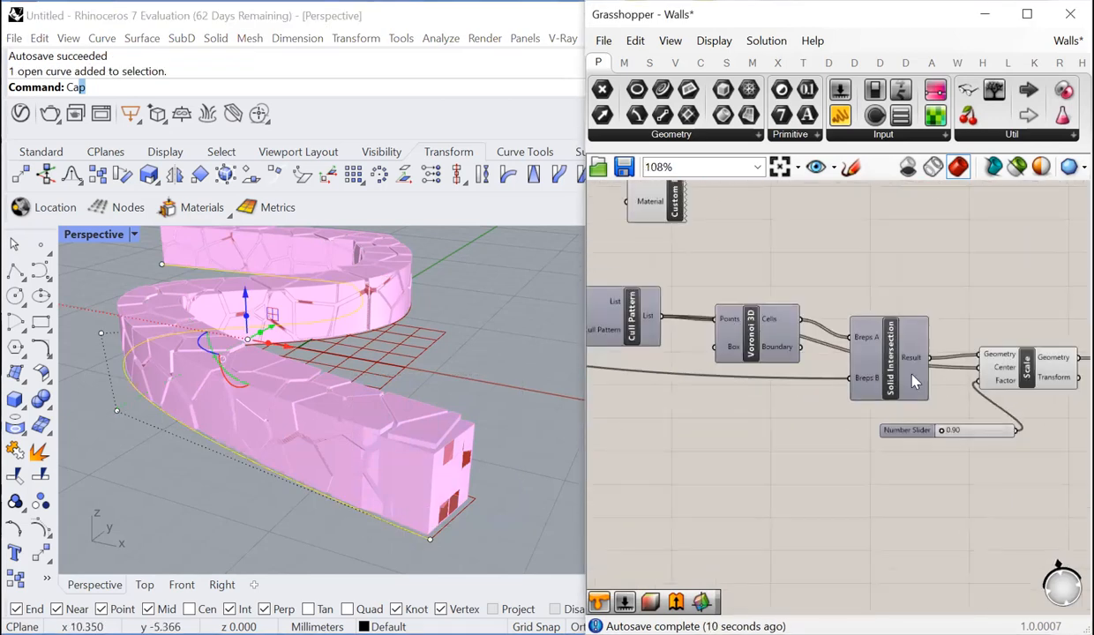
pyautogui.scroll(-1, 1010, 381)
pyautogui.scroll(3, 751, 359)
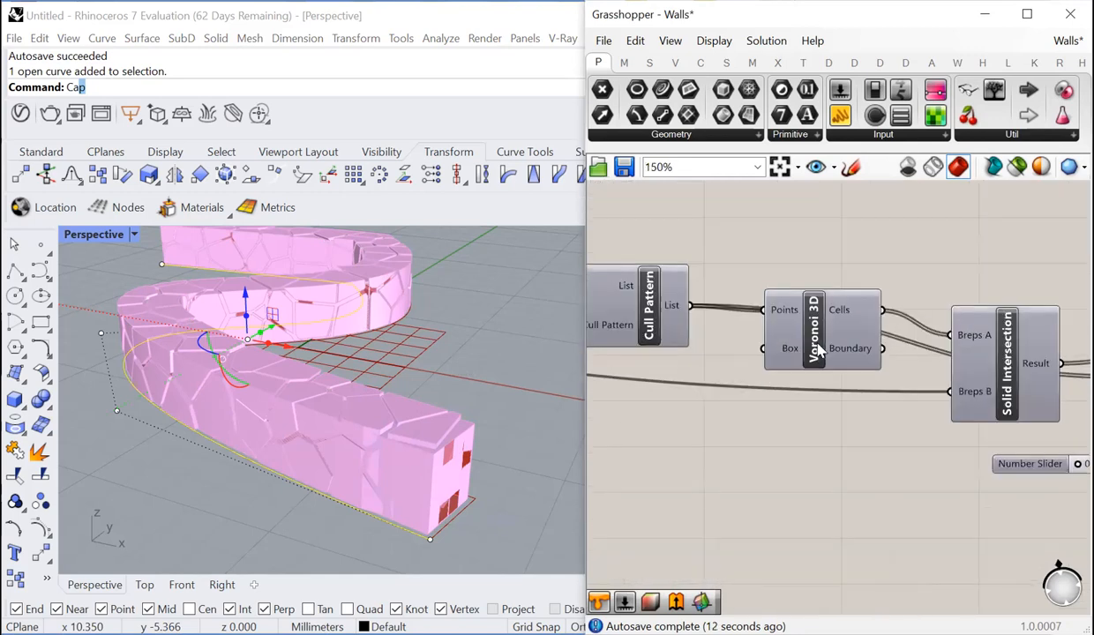
pyautogui.scroll(-1, 819, 362)
pyautogui.scroll(-1, 900, 424)
pyautogui.scroll(1, 798, 375)
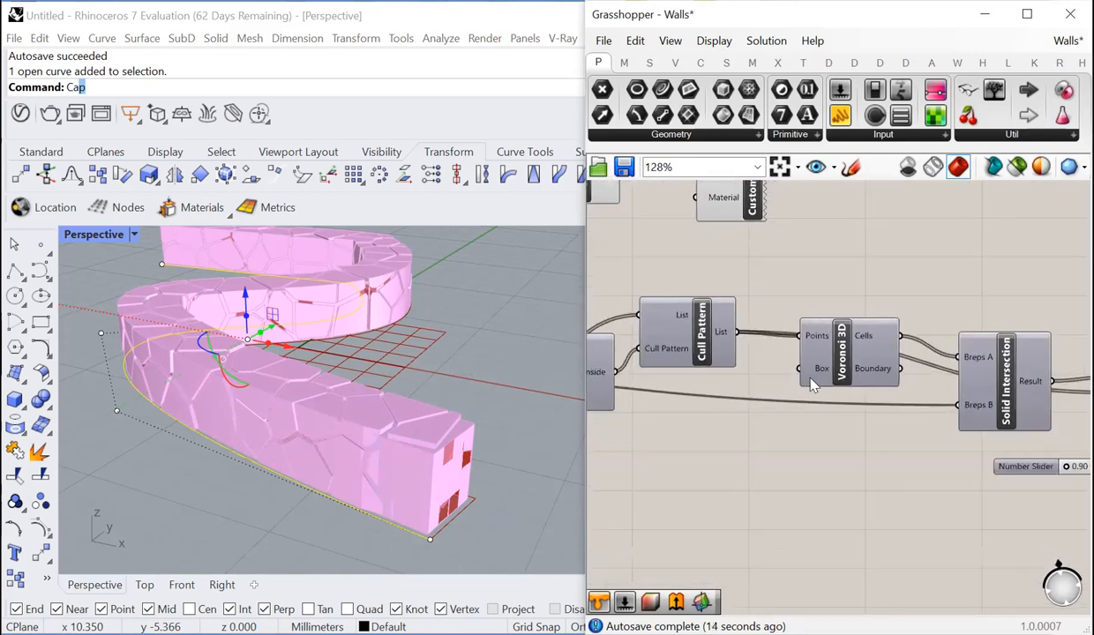
pyautogui.moveTo(801, 369); pyautogui.dragTo(964, 386)
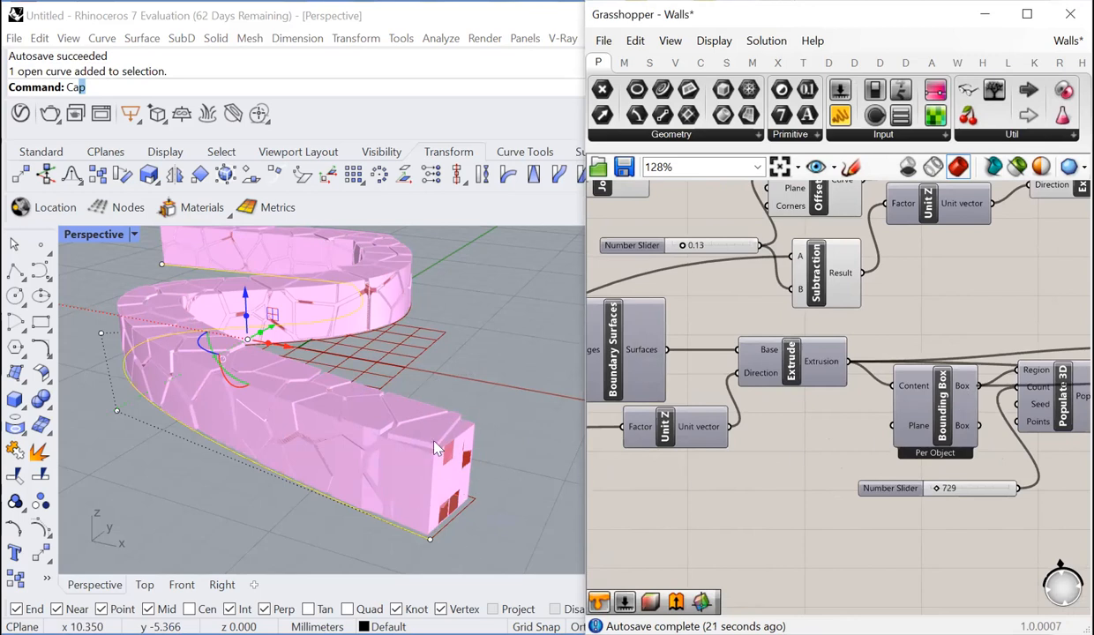
pyautogui.scroll(3, 442, 492)
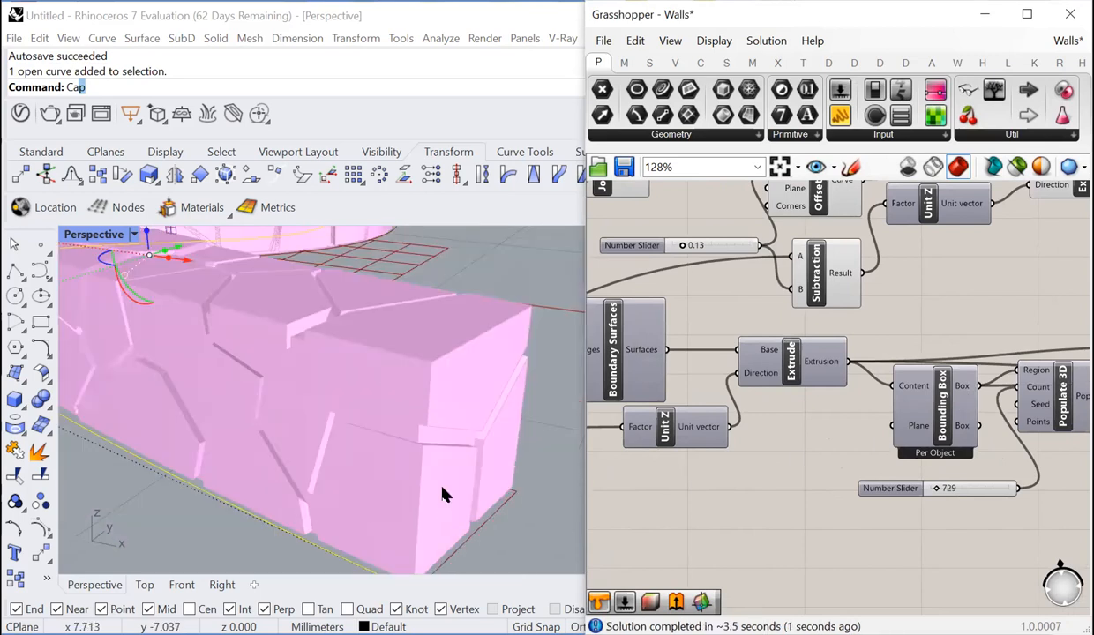
pyautogui.scroll(-5, 444, 494)
pyautogui.scroll(-2, 484, 369)
# - Add a Colour Swatch below Cap Holes and connect it to the Material input of the mortar's Custom Preview
pyautogui.scroll(-4, 765, 477)
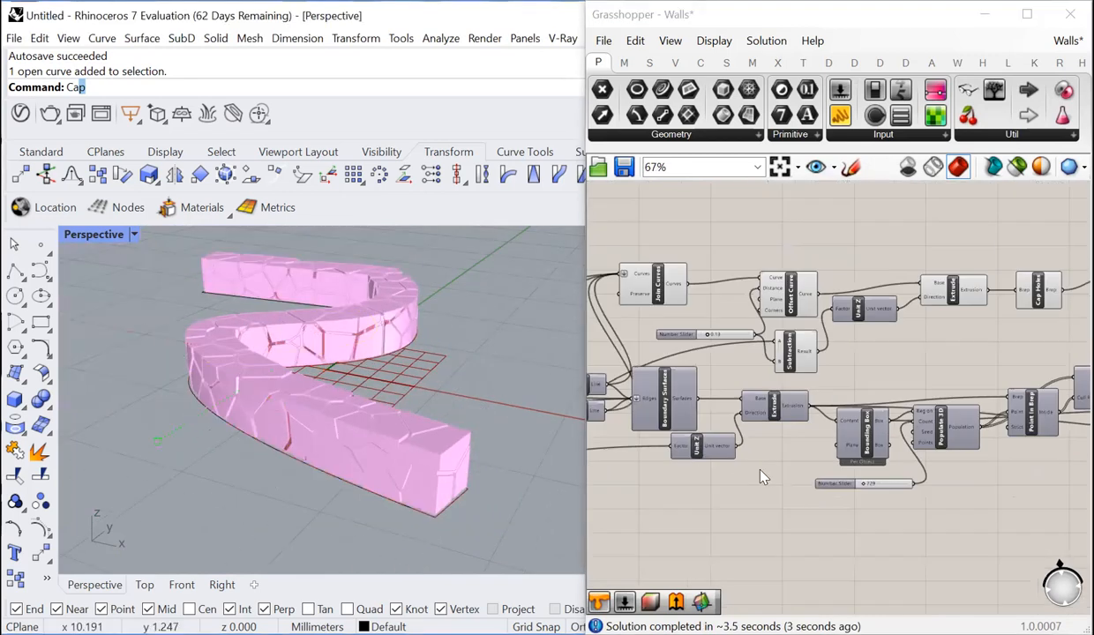
pyautogui.scroll(-1, 765, 477)
pyautogui.scroll(5, 971, 393)
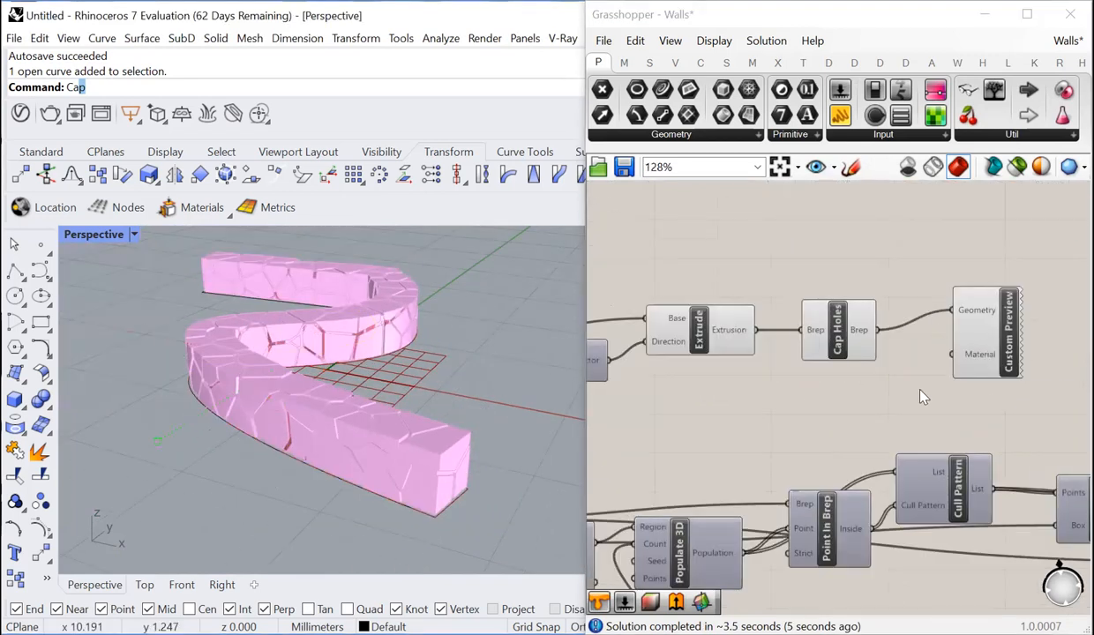
pyautogui.doubleClick(921, 397)
pyautogui.write('colour')
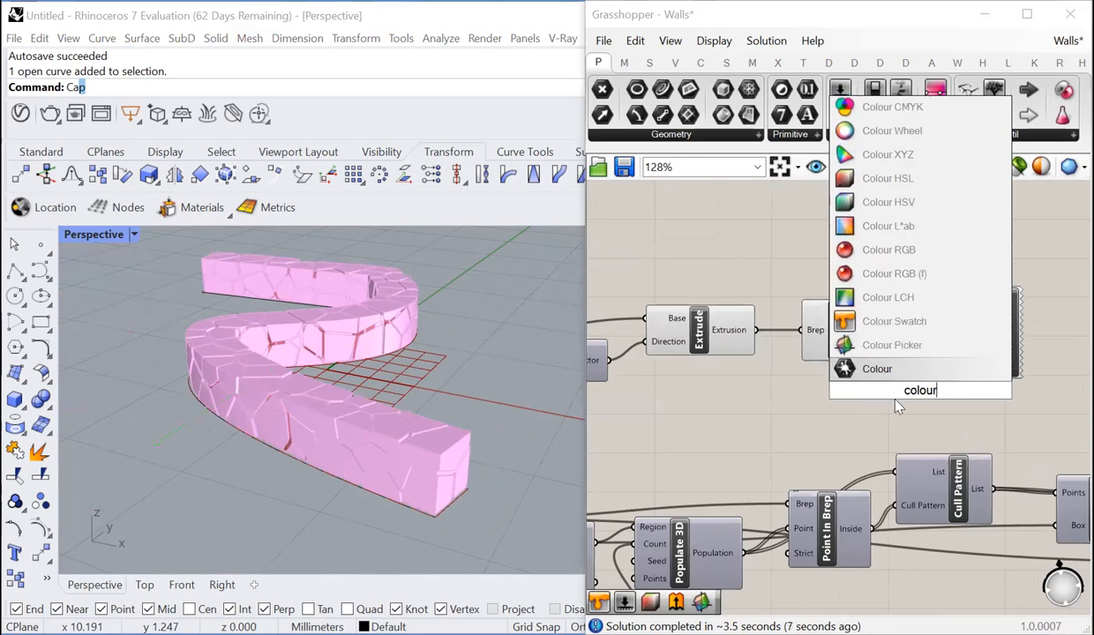
pyautogui.click(893, 321)
pyautogui.moveTo(971, 390); pyautogui.dragTo(865, 406)
pyautogui.scroll(3, 880, 424)
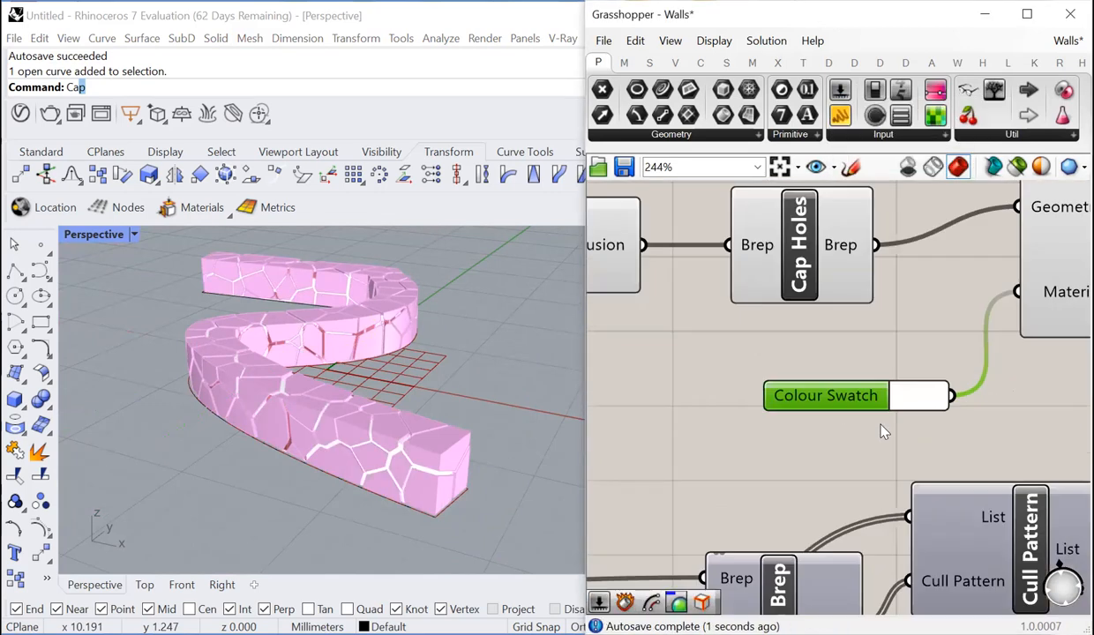
pyautogui.click(746, 464)
# - Turn off the preview of the wall definition's components up to Solid Intersection, including the whole mortar branch
pyautogui.scroll(-8, 900, 406)
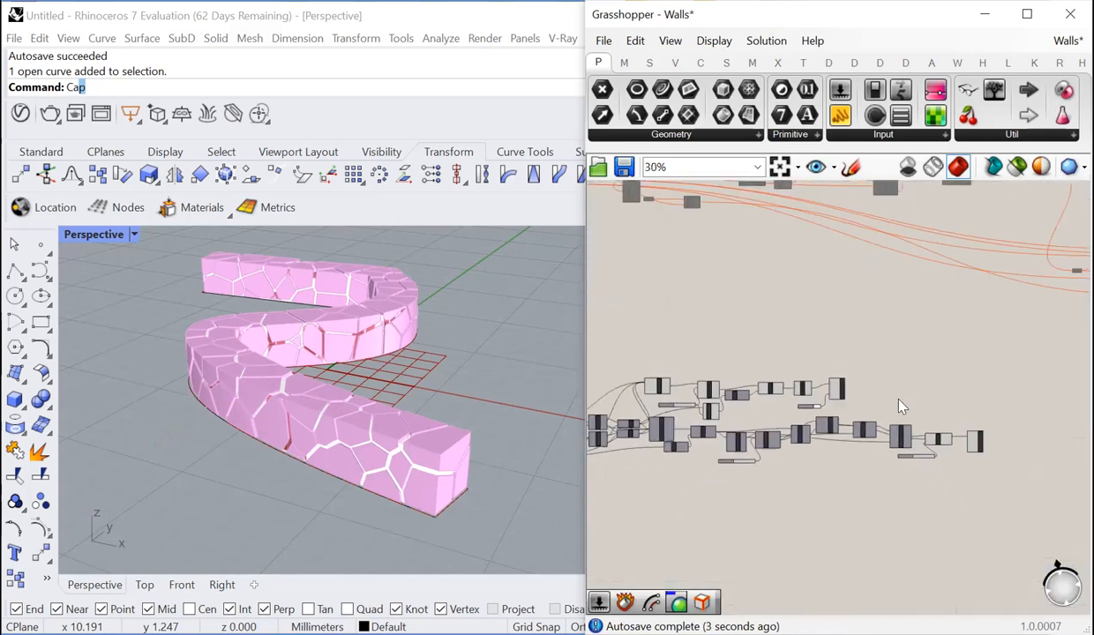
pyautogui.scroll(-2, 928, 367)
pyautogui.moveTo(928, 348); pyautogui.dragTo(649, 469)
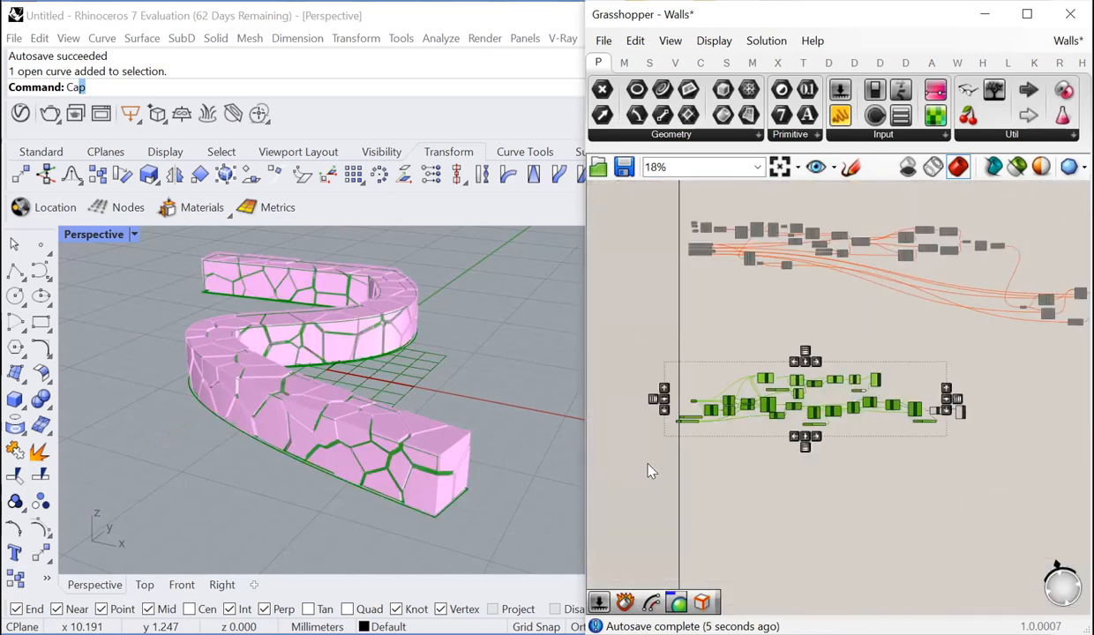
pyautogui.rightClick(653, 397)
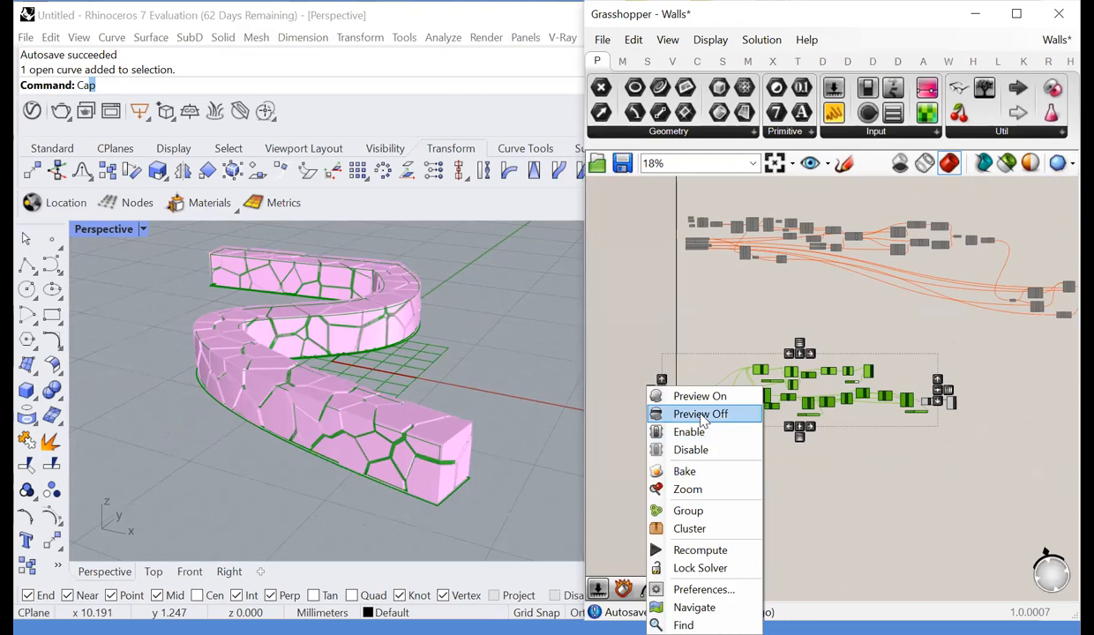
pyautogui.click(703, 415)
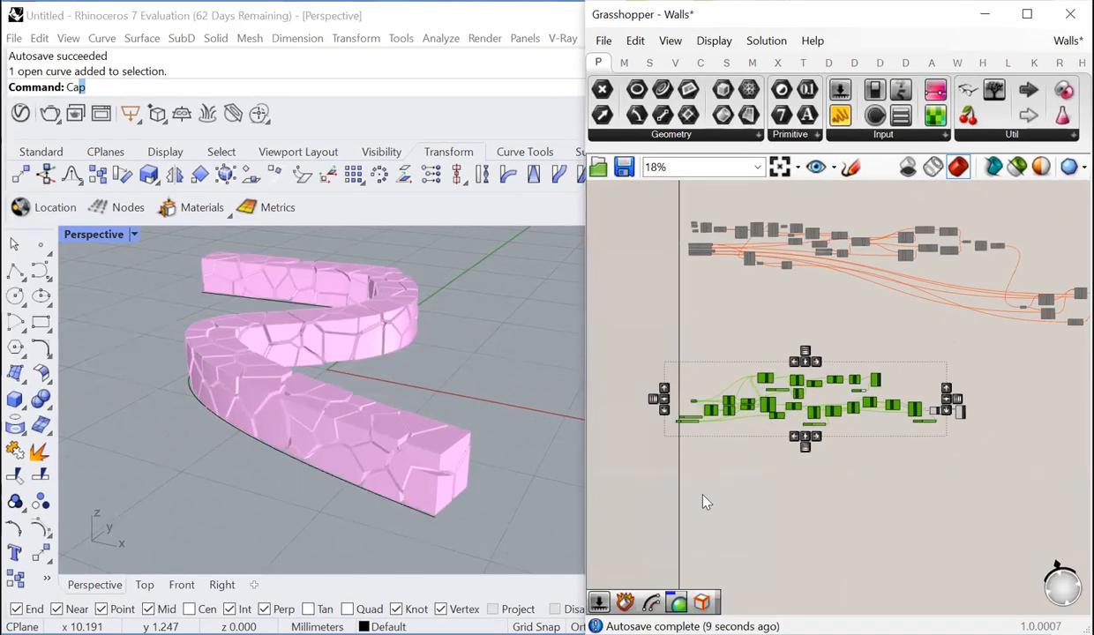